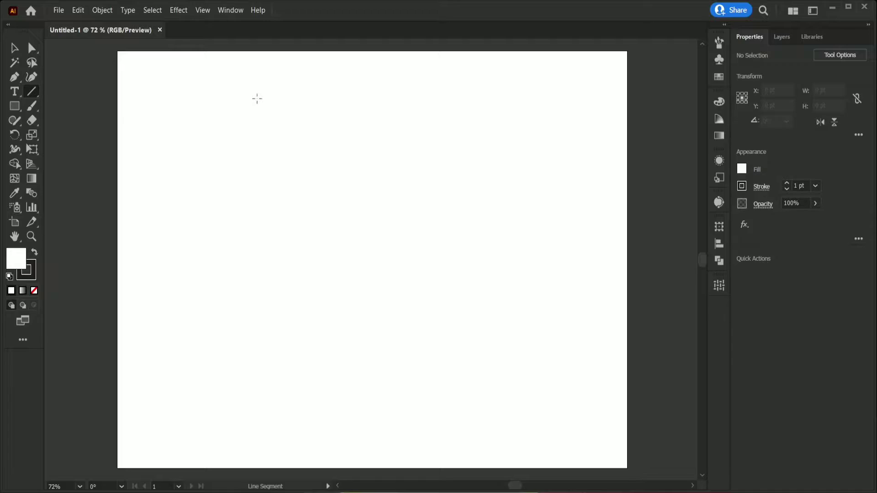
Draw twelve straight horizontal lines of varying lengths, about 77 to 390 pt, stacked in rows across the upper half of the artboard
{"action": "left_click_drag", "start_coordinate": [256, 98], "coordinate": [477, 107]}
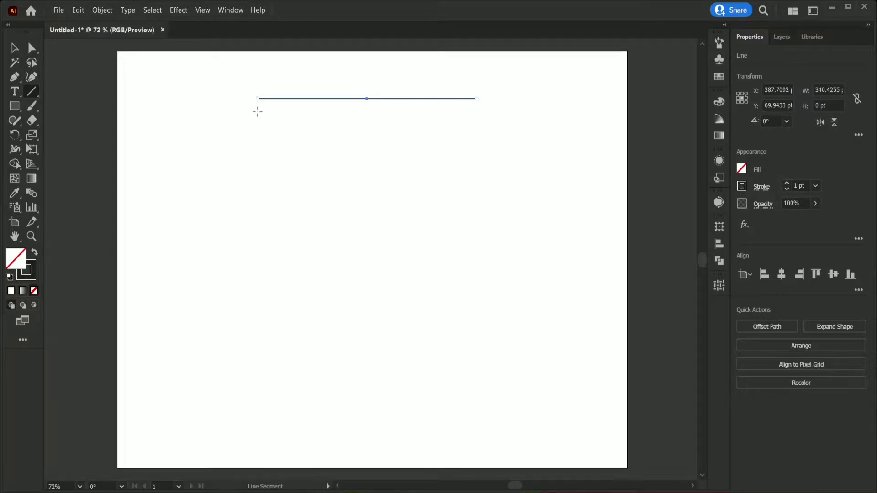
{"action": "left_click_drag", "start_coordinate": [257, 112], "coordinate": [485, 113]}
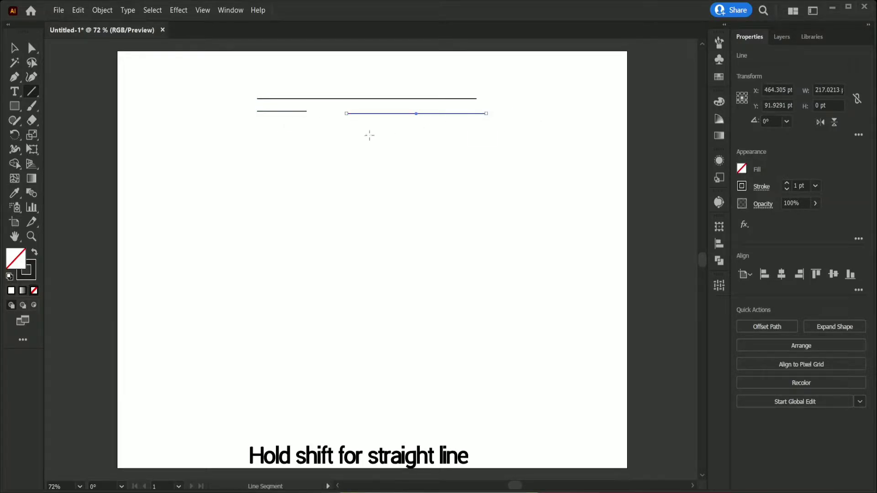
{"action": "left_click_drag", "start_coordinate": [264, 129], "coordinate": [442, 129]}
{"action": "left_click_drag", "start_coordinate": [309, 144], "coordinate": [504, 144]}
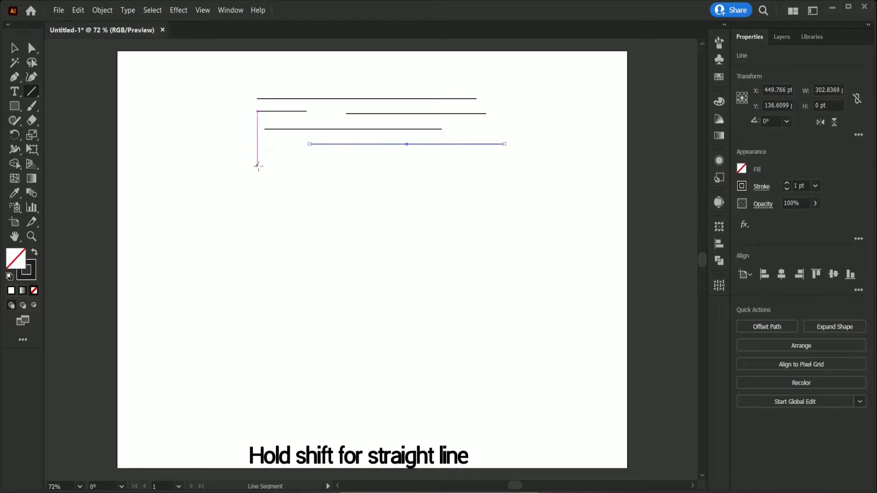
{"action": "left_click_drag", "start_coordinate": [256, 176], "coordinate": [506, 152]}
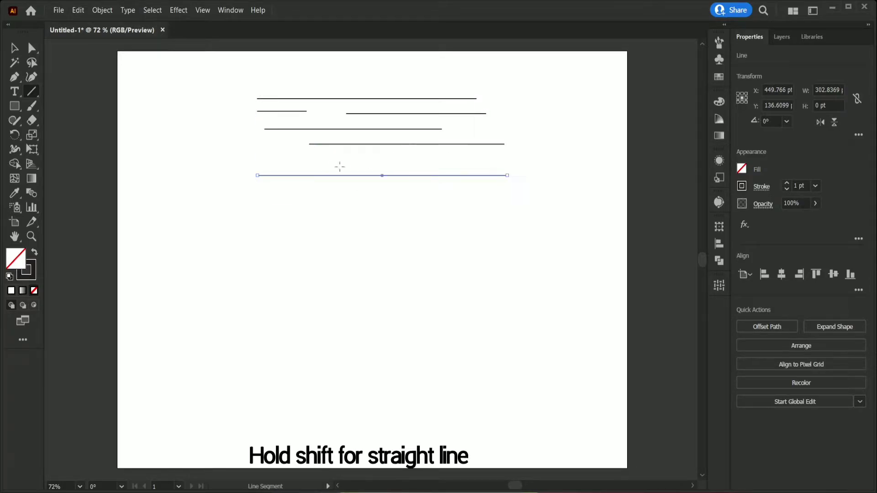
{"action": "left_click_drag", "start_coordinate": [275, 158], "coordinate": [406, 157]}
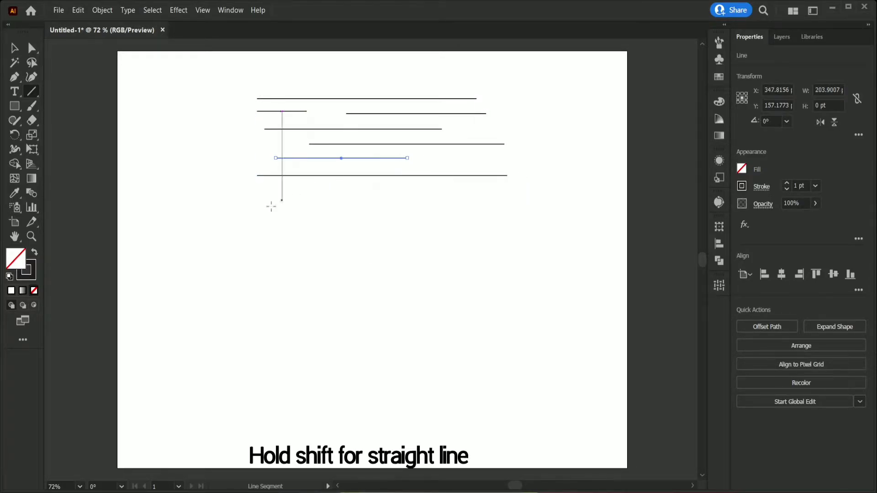
{"action": "left_click_drag", "start_coordinate": [258, 205], "coordinate": [505, 193]}
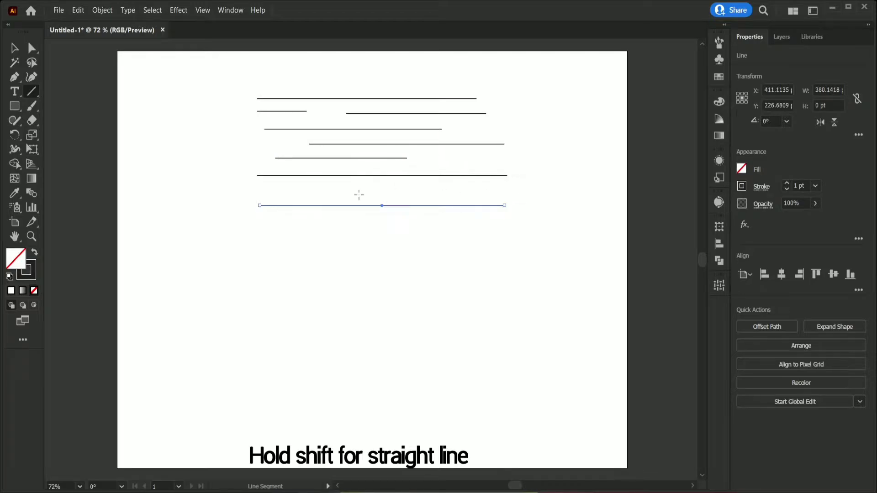
{"action": "left_click_drag", "start_coordinate": [242, 193], "coordinate": [512, 190]}
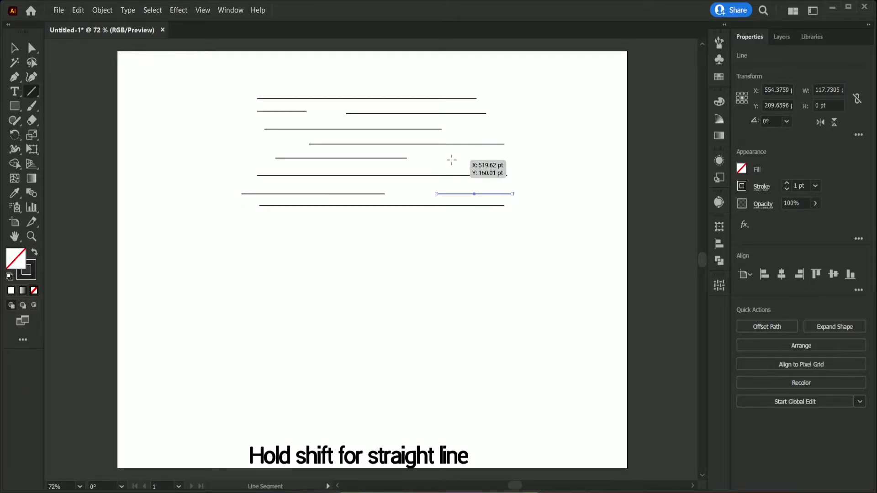
{"action": "left_click_drag", "start_coordinate": [451, 159], "coordinate": [505, 159]}
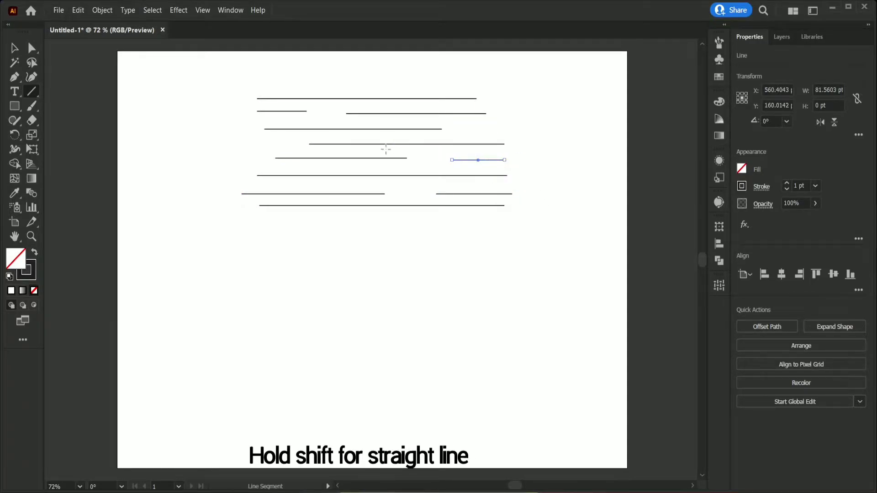
{"action": "mouse_move", "coordinate": [242, 144]}
{"action": "left_mouse_down"}
{"action": "mouse_move", "coordinate": [221, 146]}
{"action": "mouse_move", "coordinate": [270, 146]}
{"action": "left_mouse_up"}
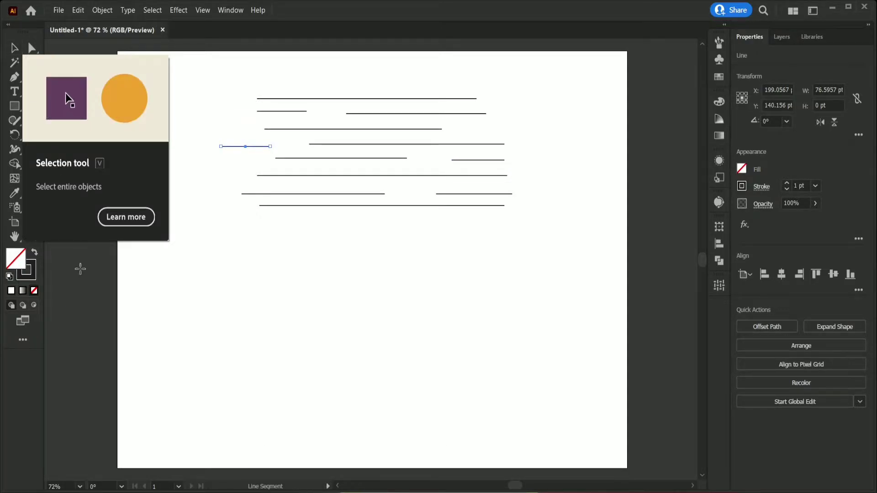
{"action": "left_click", "coordinate": [150, 230]}
{"action": "left_click", "coordinate": [464, 286]}
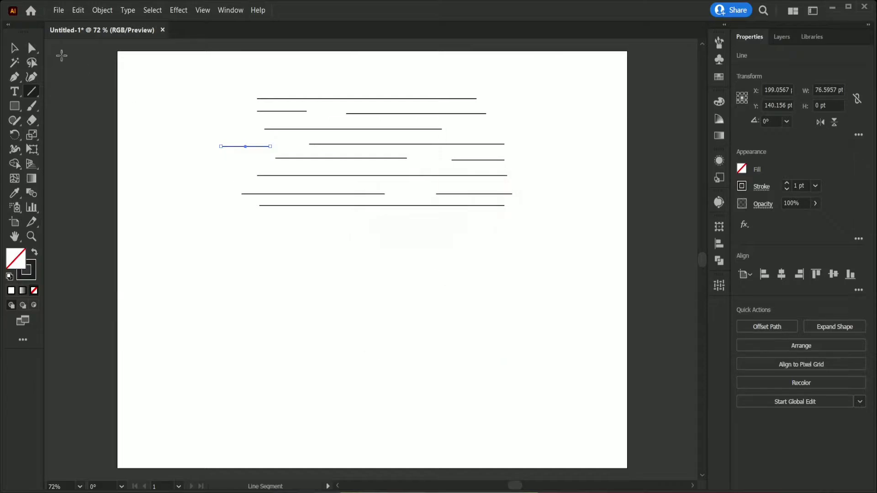
Set the stroke weight of the topmost line to 4 pt
{"action": "key", "text": "v"}
{"action": "left_click", "coordinate": [288, 98]}
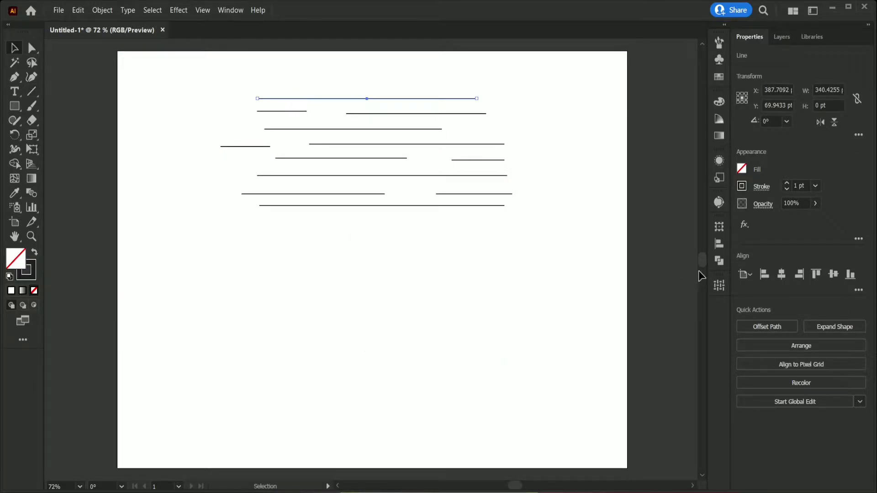
{"action": "left_click", "coordinate": [789, 183]}
{"action": "left_click", "coordinate": [790, 183]}
{"action": "left_click", "coordinate": [789, 183]}
{"action": "left_click", "coordinate": [598, 171]}
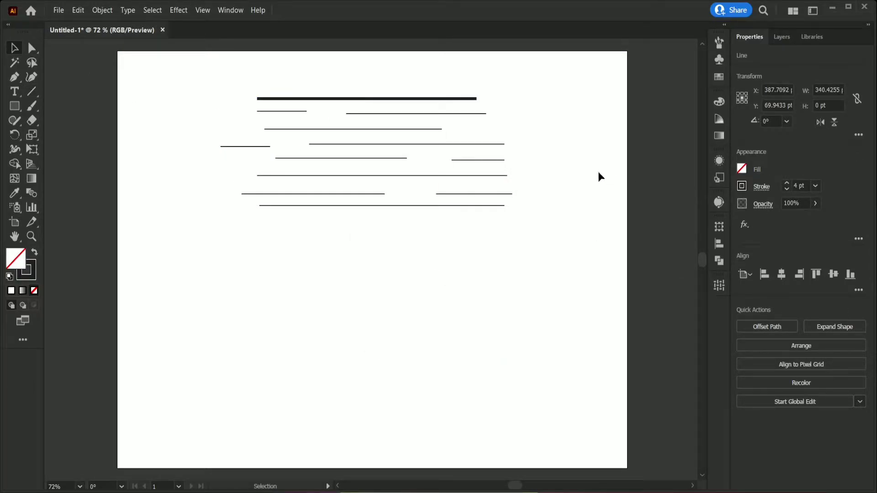
Set the stroke weight of the short line just below the start of the topmost line to 5 pt
{"action": "left_click", "coordinate": [293, 111]}
{"action": "left_click", "coordinate": [787, 182]}
{"action": "left_click", "coordinate": [787, 182]}
{"action": "left_click", "coordinate": [788, 182]}
{"action": "left_click", "coordinate": [787, 181]}
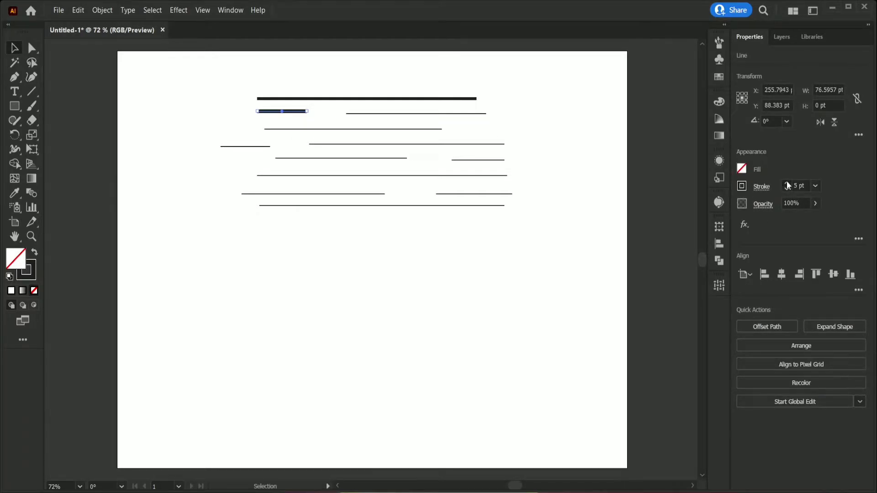
{"action": "left_click", "coordinate": [629, 303]}
Turn the longer line in the second row into a dashed line with 12 pt dashes and a 7 pt stroke
{"action": "left_click", "coordinate": [452, 113]}
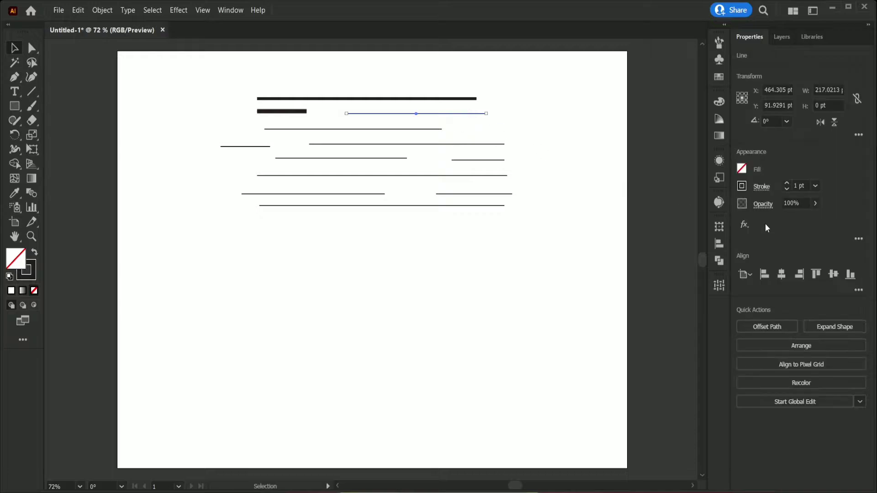
{"action": "left_click", "coordinate": [760, 188]}
{"action": "left_click", "coordinate": [651, 272]}
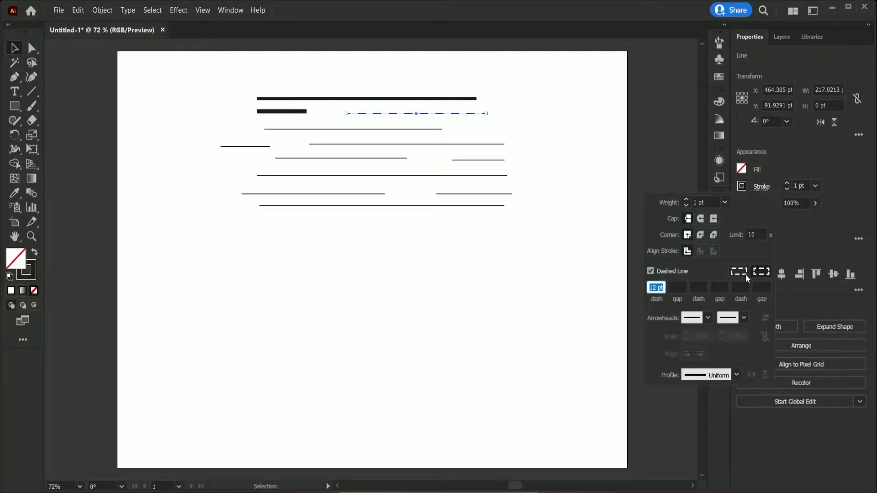
{"action": "left_click", "coordinate": [686, 200]}
{"action": "left_click", "coordinate": [685, 199]}
{"action": "left_click", "coordinate": [685, 199]}
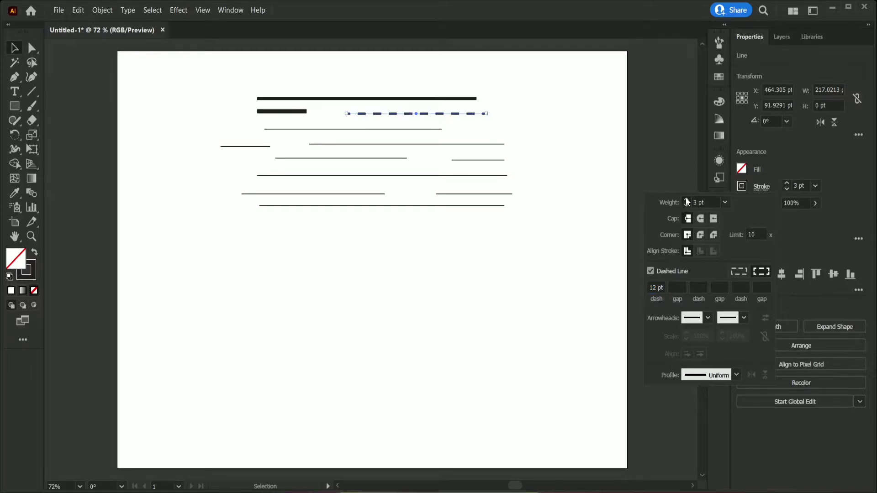
{"action": "left_click", "coordinate": [686, 200]}
{"action": "left_click", "coordinate": [686, 199]}
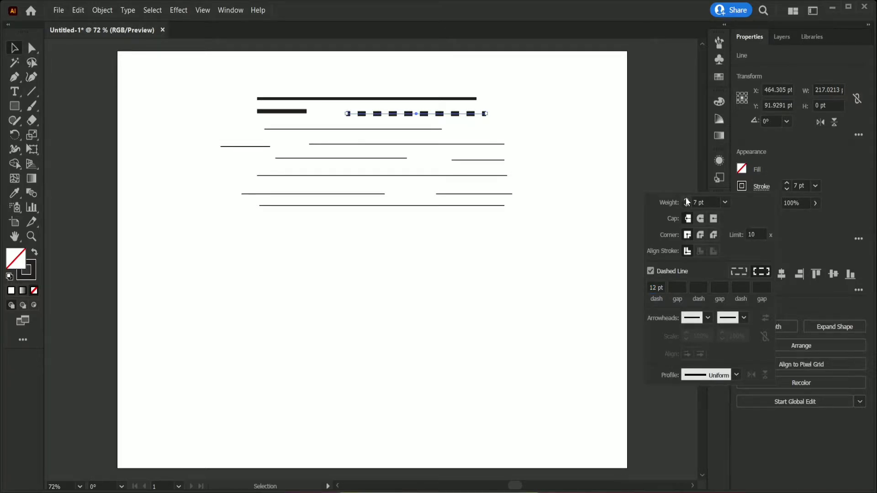
{"action": "left_click", "coordinate": [509, 280]}
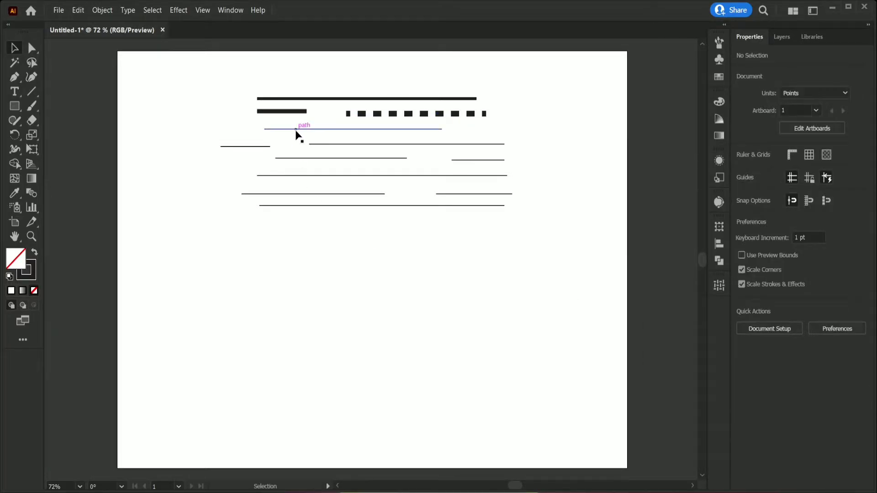
Thicken the third-row line to a 6 pt stroke and extend its right end outward with a slight upward tilt
{"action": "left_click", "coordinate": [312, 132]}
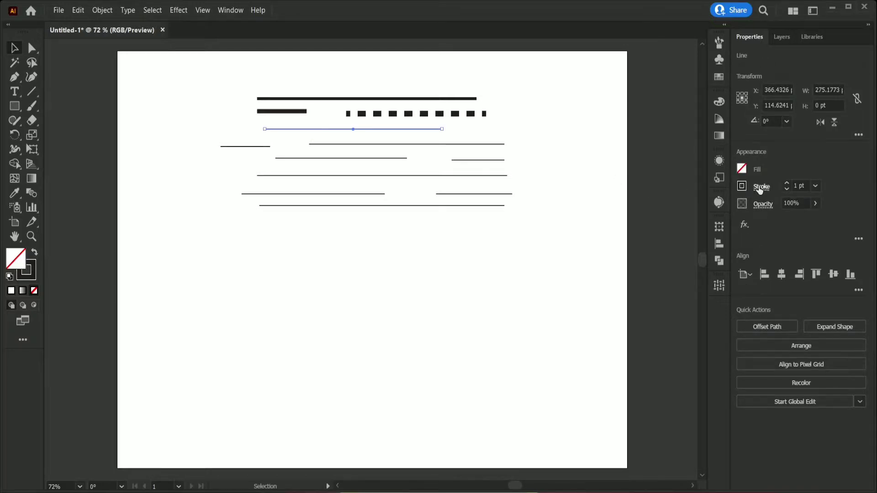
{"action": "left_click", "coordinate": [760, 187]}
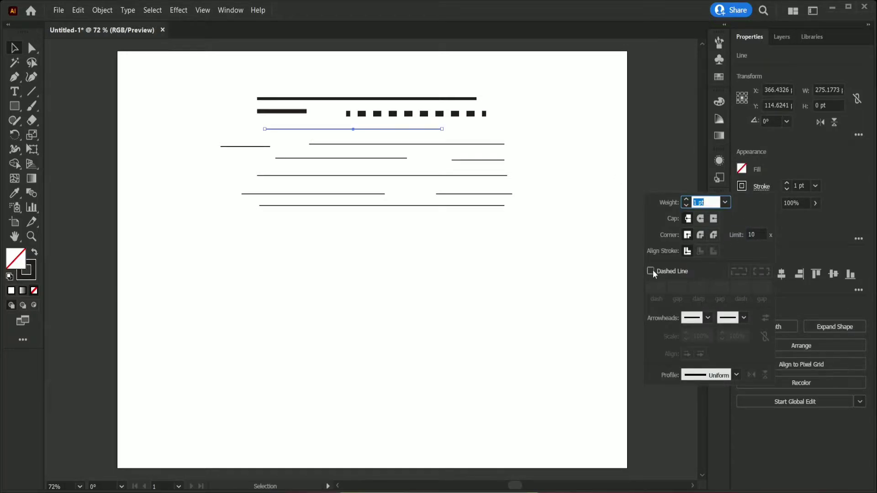
{"action": "left_click", "coordinate": [686, 199]}
{"action": "left_click", "coordinate": [686, 199]}
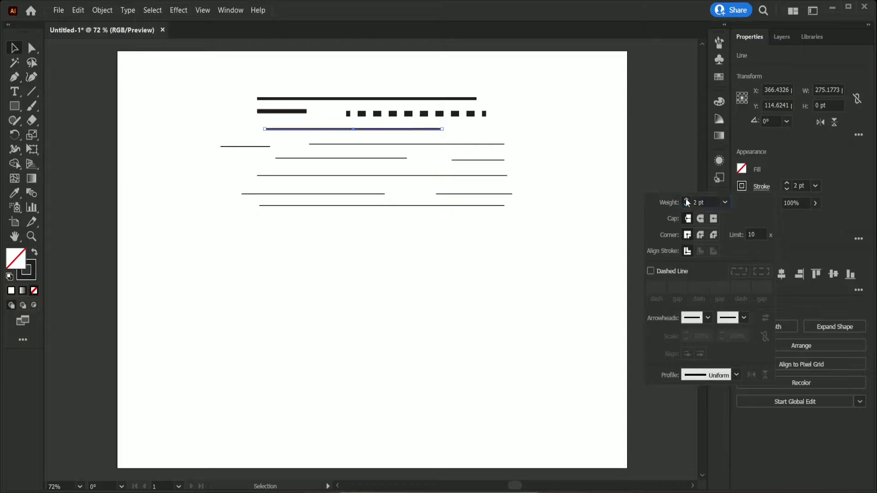
{"action": "left_click", "coordinate": [686, 199]}
{"action": "left_click", "coordinate": [685, 199]}
{"action": "left_click", "coordinate": [686, 199]}
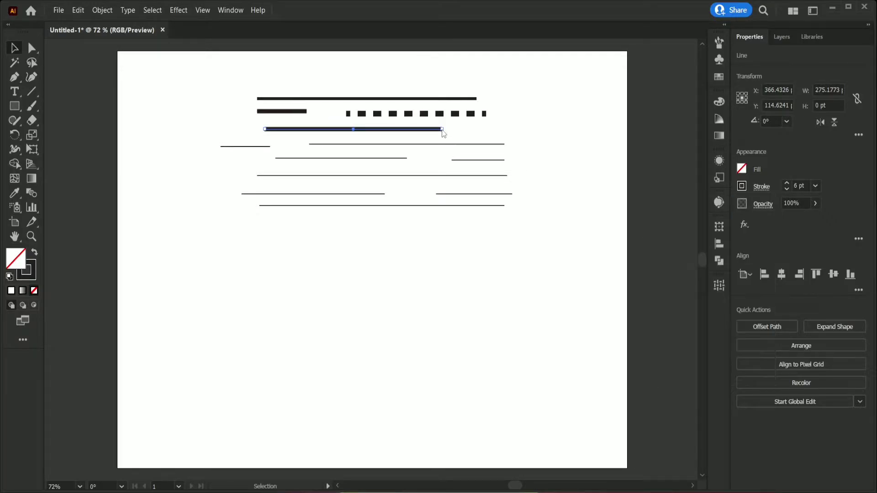
{"action": "left_click_drag", "start_coordinate": [442, 130], "coordinate": [493, 127]}
Make the short line in the fourth row a dashed line with round caps, 12 pt dashes and a 7 pt stroke
{"action": "left_click", "coordinate": [256, 147]}
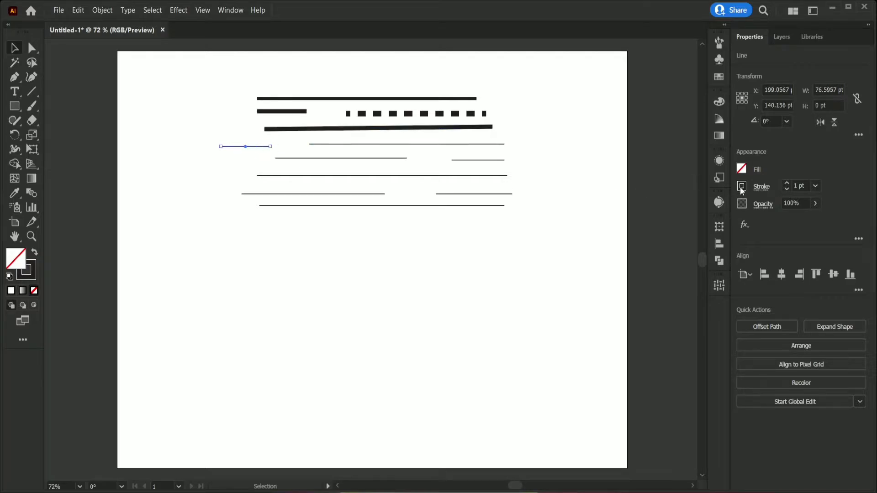
{"action": "left_click", "coordinate": [759, 187]}
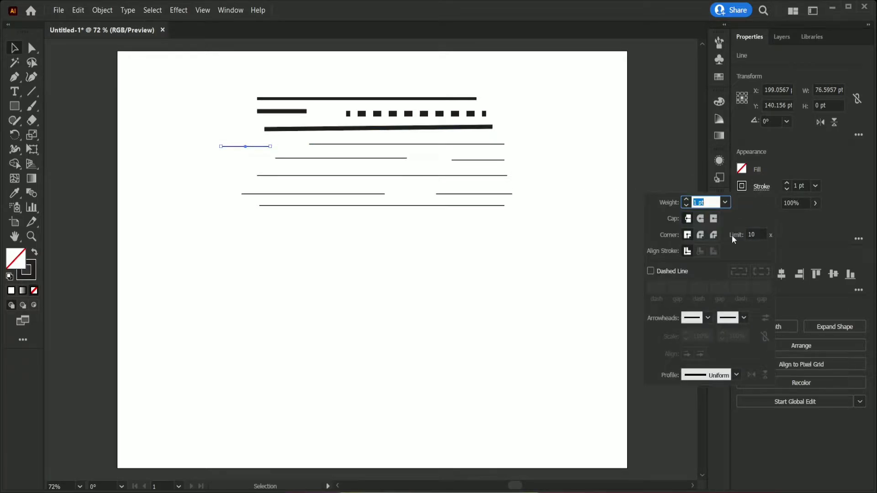
{"action": "left_click", "coordinate": [652, 271]}
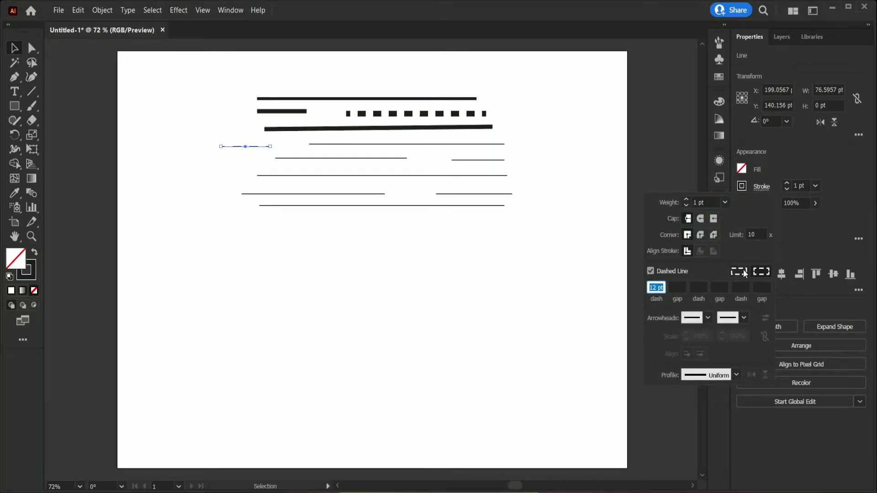
{"action": "left_click", "coordinate": [686, 200]}
{"action": "left_click", "coordinate": [686, 200]}
{"action": "left_click", "coordinate": [524, 308]}
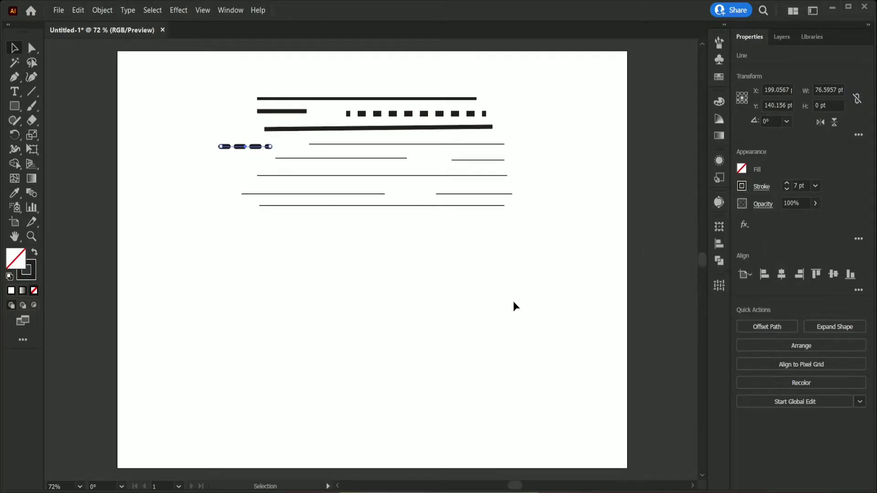
{"action": "left_click", "coordinate": [513, 300]}
Give the long line in the fourth row projecting caps, 12 pt dashes with exact lengths preserved, and a 6 pt stroke
{"action": "left_click", "coordinate": [411, 144]}
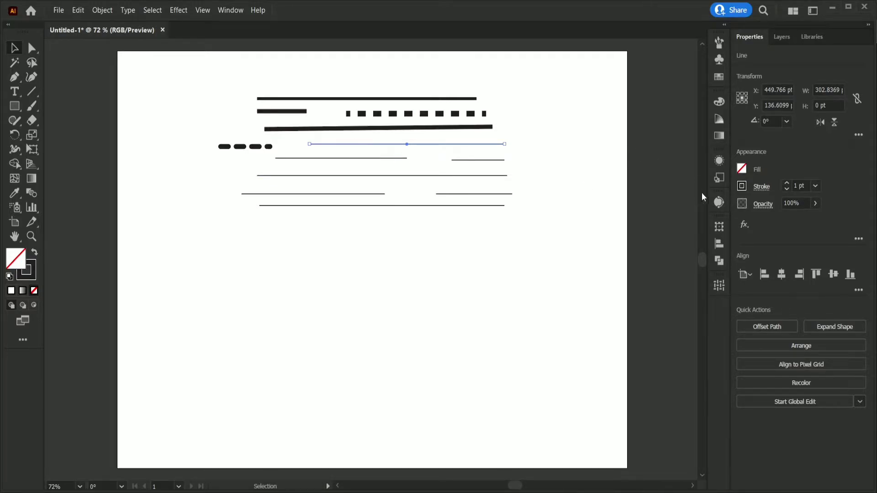
{"action": "left_click", "coordinate": [761, 187]}
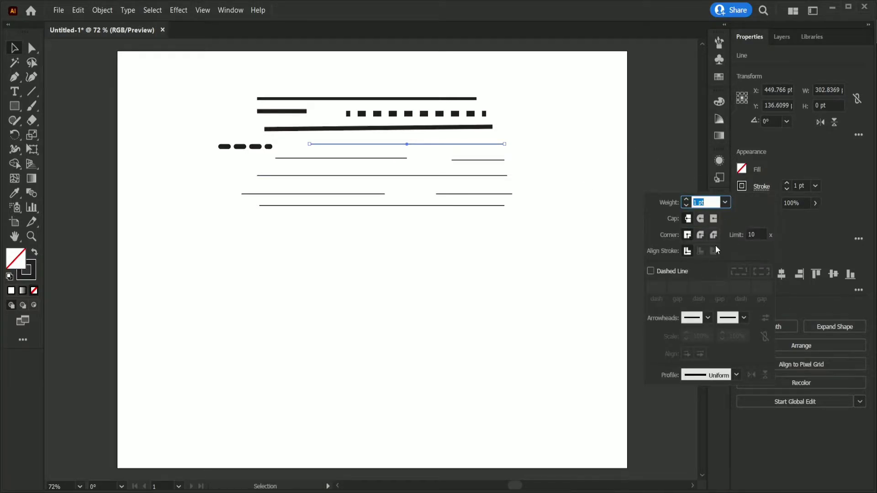
{"action": "left_click", "coordinate": [714, 219]}
{"action": "left_click", "coordinate": [651, 271]}
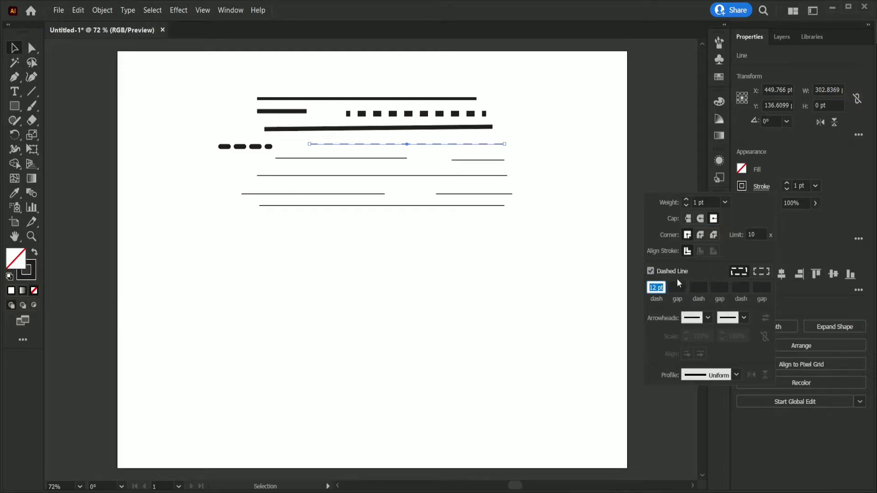
{"action": "left_click", "coordinate": [686, 200]}
{"action": "left_click", "coordinate": [686, 200]}
{"action": "left_click", "coordinate": [685, 199]}
{"action": "left_click", "coordinate": [685, 200]}
{"action": "left_click", "coordinate": [685, 200]}
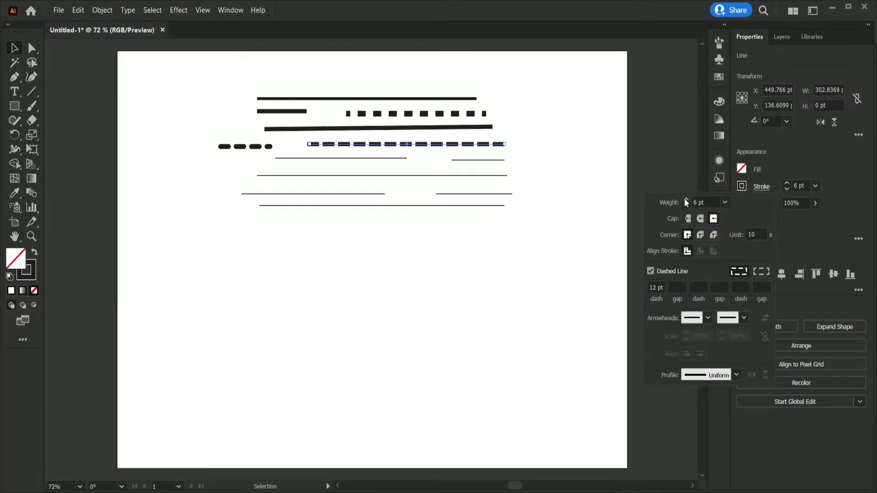
Change the same dashed line to butt caps with 5 pt dashes and 10 pt gaps
{"action": "left_click", "coordinate": [675, 288]}
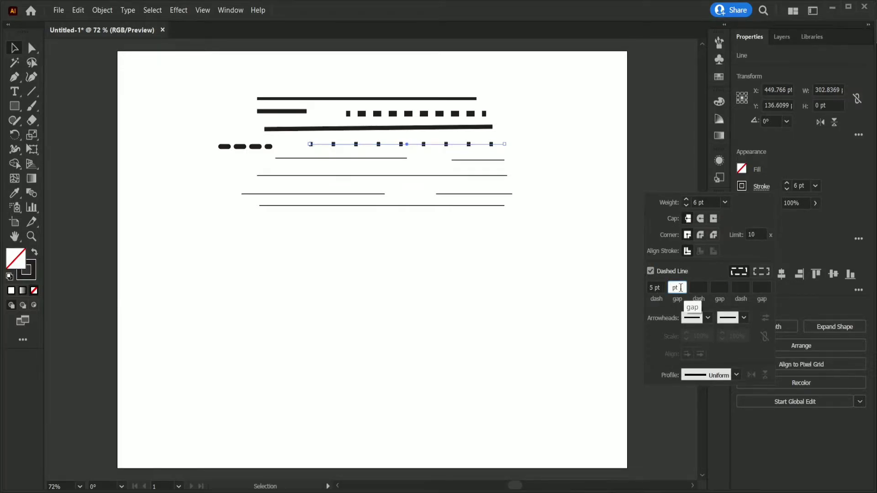
{"action": "left_click", "coordinate": [698, 291]}
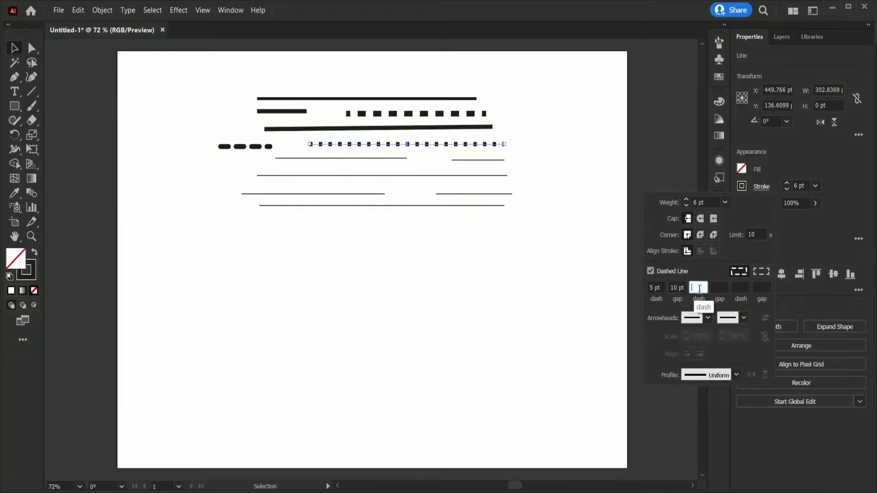
{"action": "left_click", "coordinate": [554, 267]}
{"action": "left_click", "coordinate": [553, 264]}
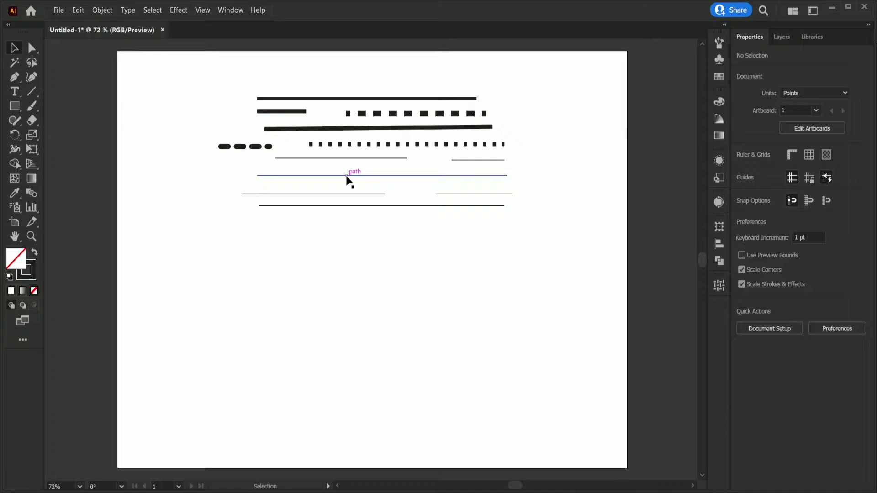
Set the stroke weight of the longer line in the fifth row to 9 pt
{"action": "left_click", "coordinate": [352, 158]}
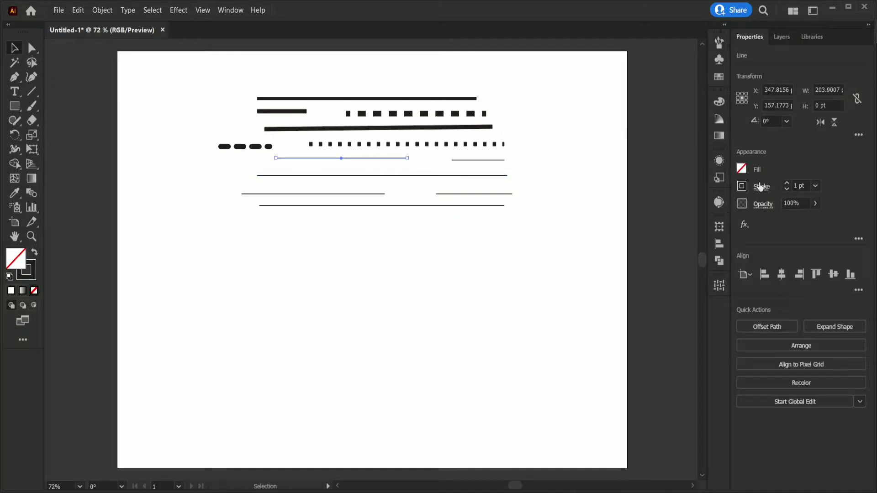
{"action": "left_click", "coordinate": [786, 183]}
{"action": "left_click", "coordinate": [786, 183]}
{"action": "left_click", "coordinate": [787, 183]}
{"action": "left_click", "coordinate": [786, 183]}
{"action": "left_click", "coordinate": [787, 183]}
{"action": "left_click", "coordinate": [787, 183]}
{"action": "left_click", "coordinate": [786, 184]}
{"action": "left_click", "coordinate": [787, 183]}
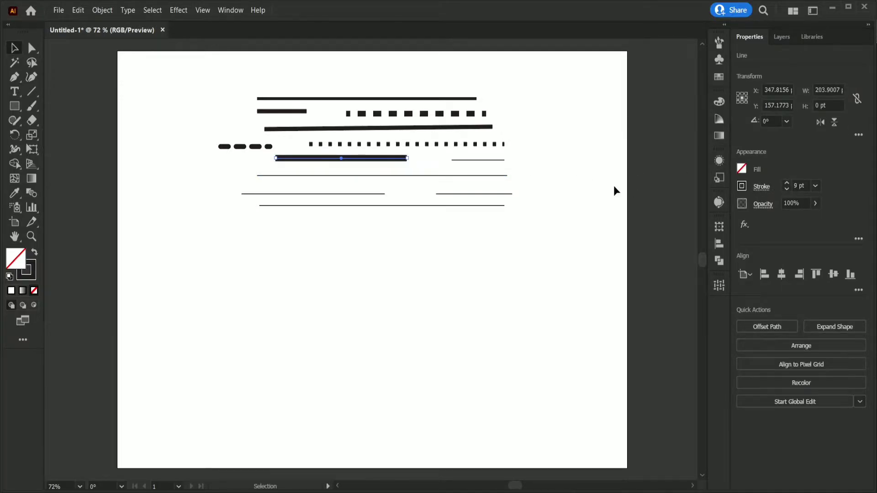
Set the stroke weight of the short line in the seventh row to 9 pt
{"action": "left_click", "coordinate": [520, 222]}
{"action": "left_click", "coordinate": [494, 194]}
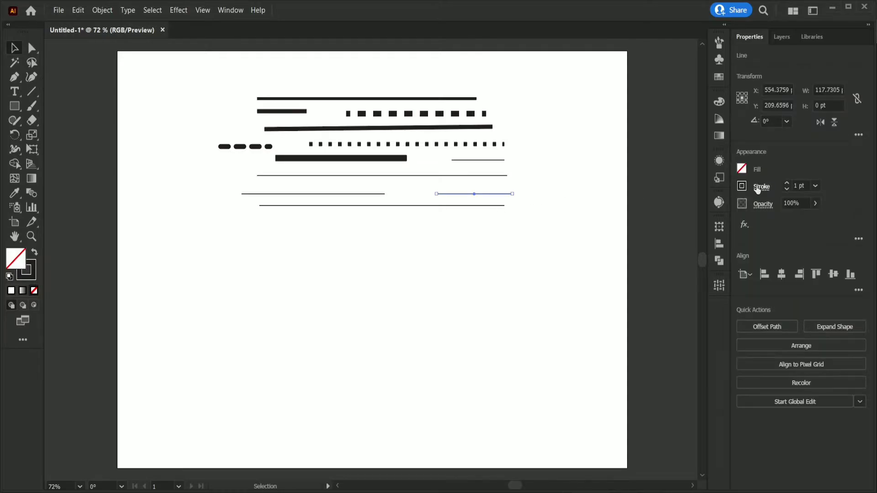
{"action": "left_click", "coordinate": [761, 186]}
{"action": "left_click", "coordinate": [686, 199]}
{"action": "left_click", "coordinate": [686, 199]}
{"action": "left_click", "coordinate": [686, 199]}
{"action": "left_click", "coordinate": [686, 199]}
{"action": "left_click", "coordinate": [685, 199]}
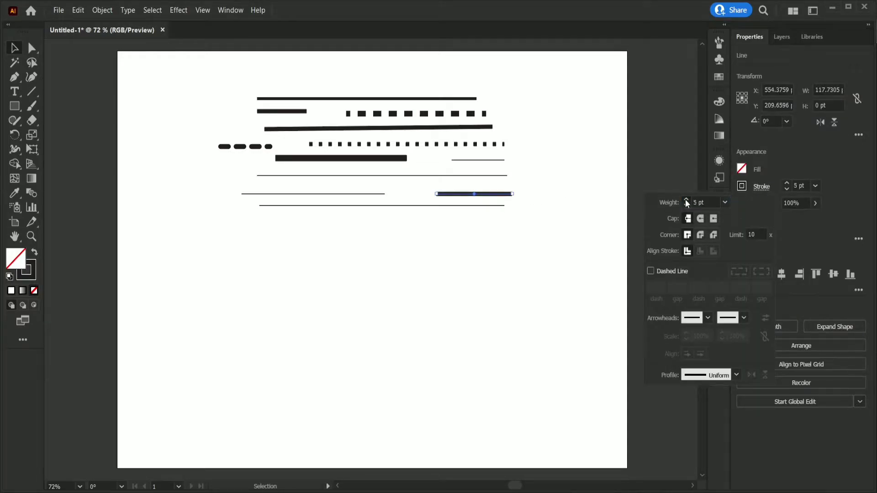
{"action": "left_click", "coordinate": [685, 199]}
{"action": "left_click", "coordinate": [685, 199]}
{"action": "left_click", "coordinate": [686, 199]}
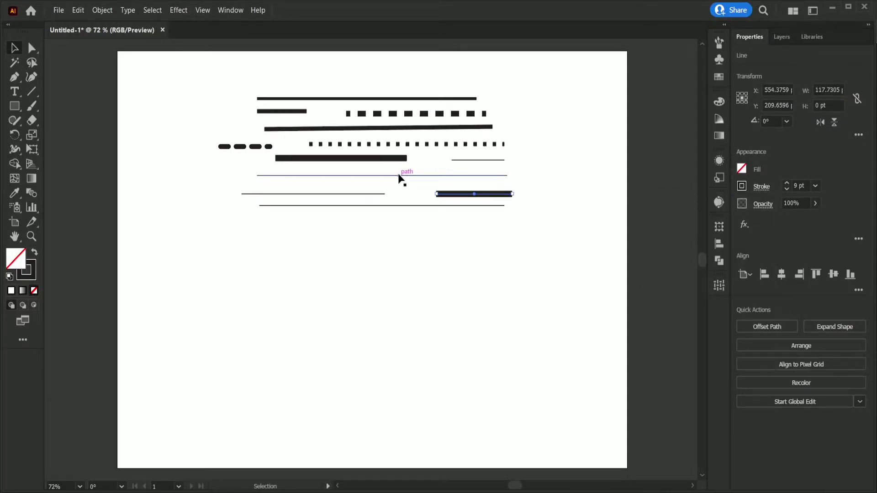
Make the longer line in the seventh row dashed with 5 pt dashes, 5 pt gaps and a 7 pt stroke
{"action": "left_click", "coordinate": [398, 175]}
{"action": "left_click", "coordinate": [350, 194]}
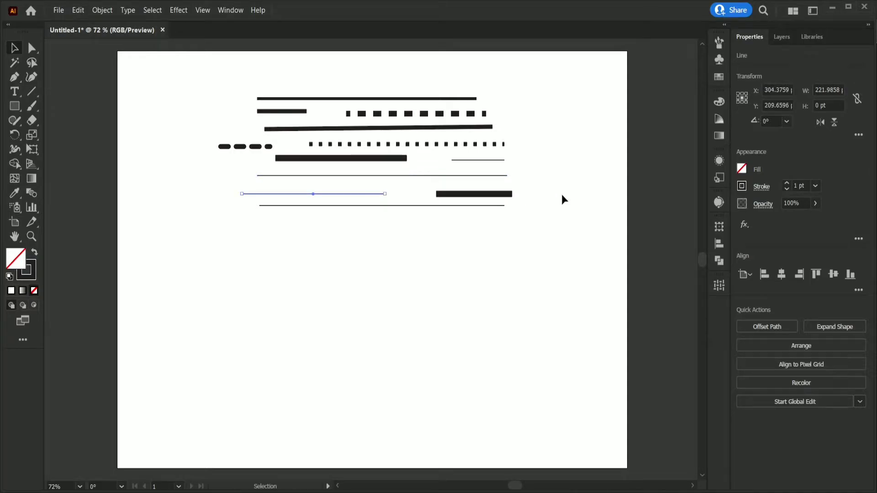
{"action": "left_click", "coordinate": [761, 187]}
{"action": "left_click", "coordinate": [653, 270]}
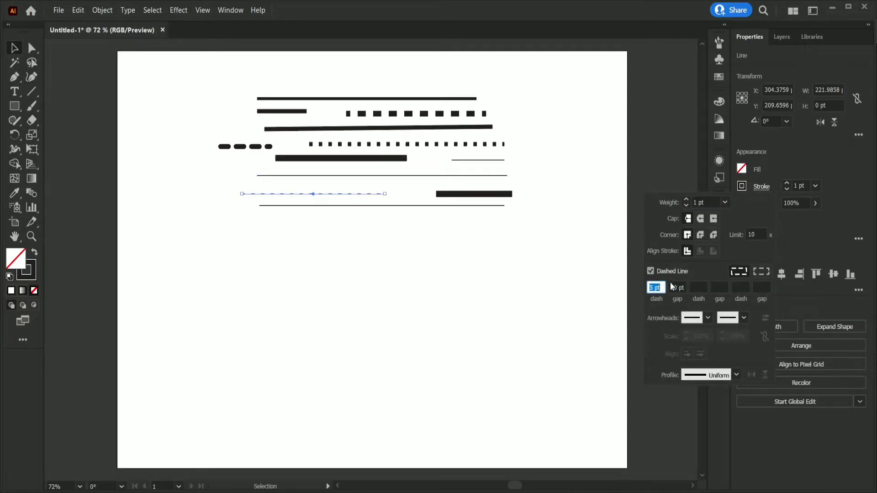
{"action": "left_click", "coordinate": [685, 199]}
{"action": "left_click", "coordinate": [685, 199]}
{"action": "left_click", "coordinate": [678, 286]}
{"action": "left_click", "coordinate": [696, 288]}
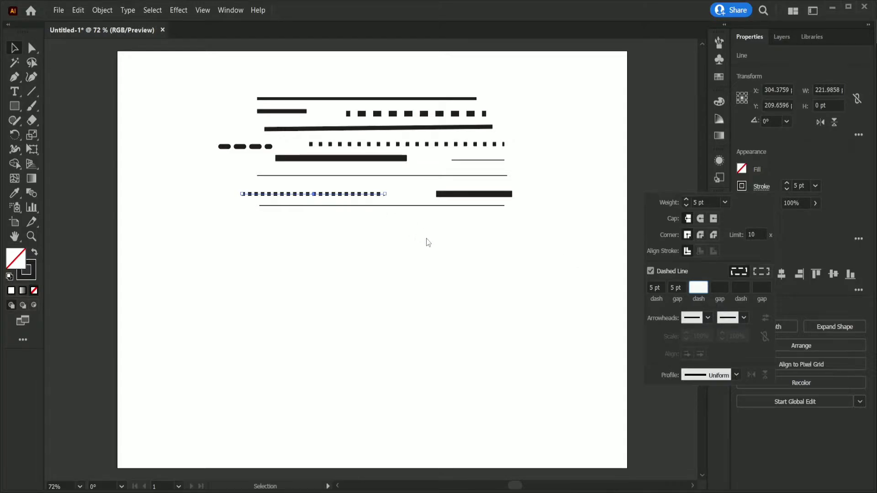
{"action": "left_click", "coordinate": [686, 200]}
{"action": "left_click", "coordinate": [686, 201]}
{"action": "left_click", "coordinate": [412, 210]}
Lengthen the seventh-row dashed line to about 280 pt, and straighten and extend the third-row line to about 458 pt
{"action": "left_click", "coordinate": [384, 194]}
{"action": "left_click_drag", "start_coordinate": [384, 194], "coordinate": [421, 193]}
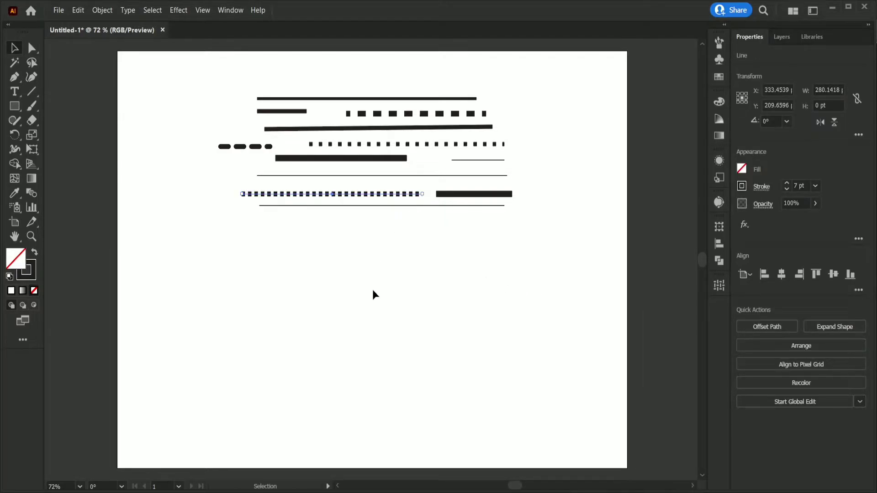
{"action": "left_click", "coordinate": [267, 133]}
{"action": "left_click_drag", "start_coordinate": [265, 128], "coordinate": [197, 129]}
Extend the short solid second-row line slightly leftward and lengthen the top line leftward to about 433 pt
{"action": "left_click", "coordinate": [265, 112]}
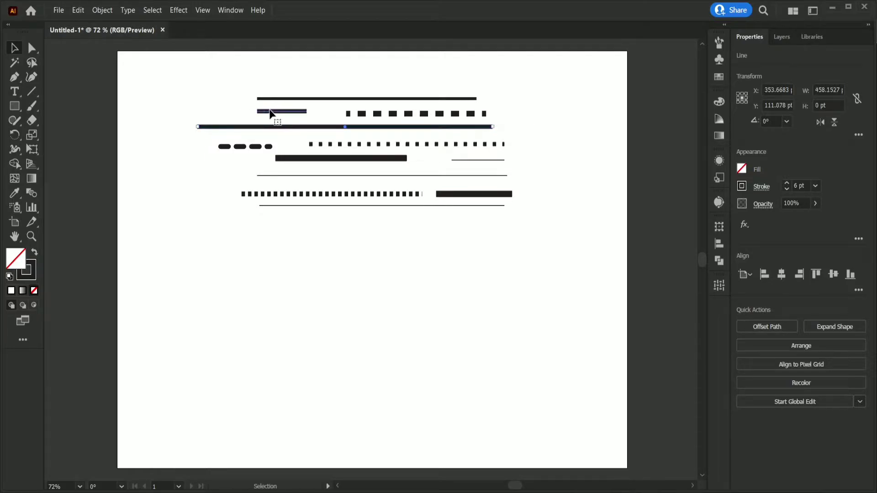
{"action": "left_click_drag", "start_coordinate": [256, 111], "coordinate": [197, 99]}
{"action": "left_click", "coordinate": [275, 104]}
{"action": "left_click", "coordinate": [267, 99]}
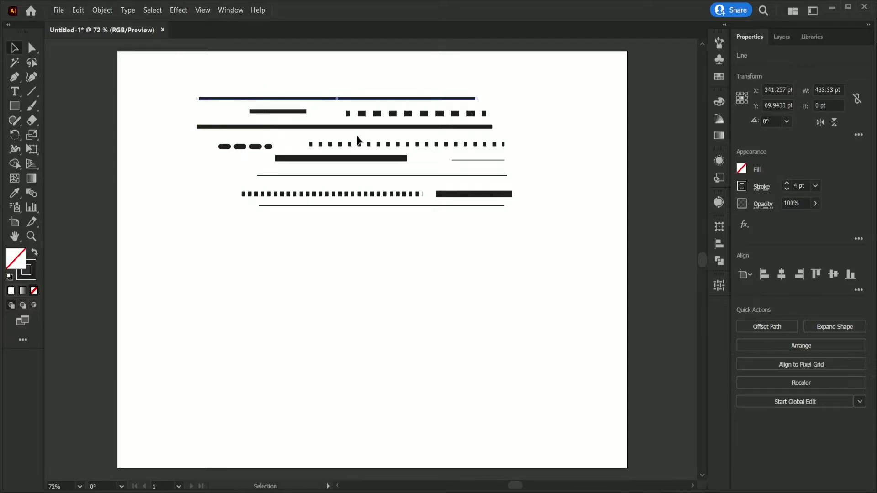
Tighten rows two to four by moving their lines slightly upward, and shift the short solid second-row line leftward
{"action": "left_click_drag", "start_coordinate": [390, 117], "coordinate": [391, 113]}
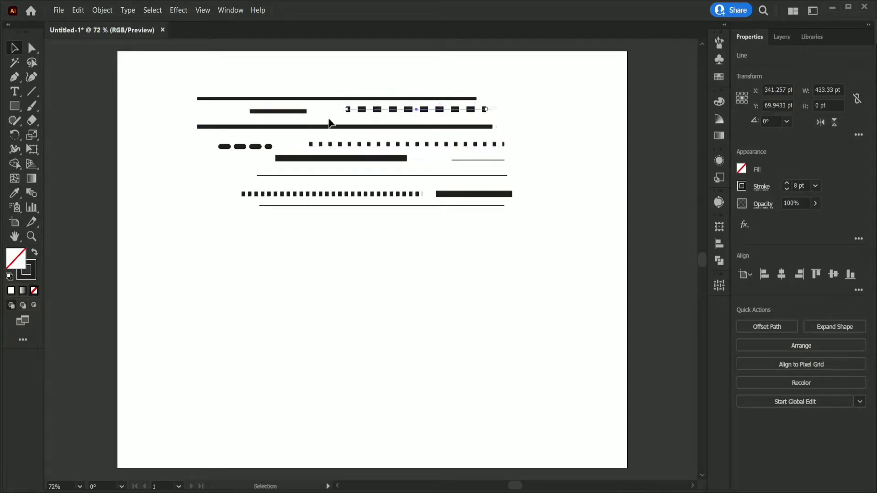
{"action": "left_click_drag", "start_coordinate": [283, 113], "coordinate": [253, 113]}
{"action": "left_click_drag", "start_coordinate": [333, 126], "coordinate": [333, 121]}
{"action": "left_click_drag", "start_coordinate": [372, 145], "coordinate": [371, 138]}
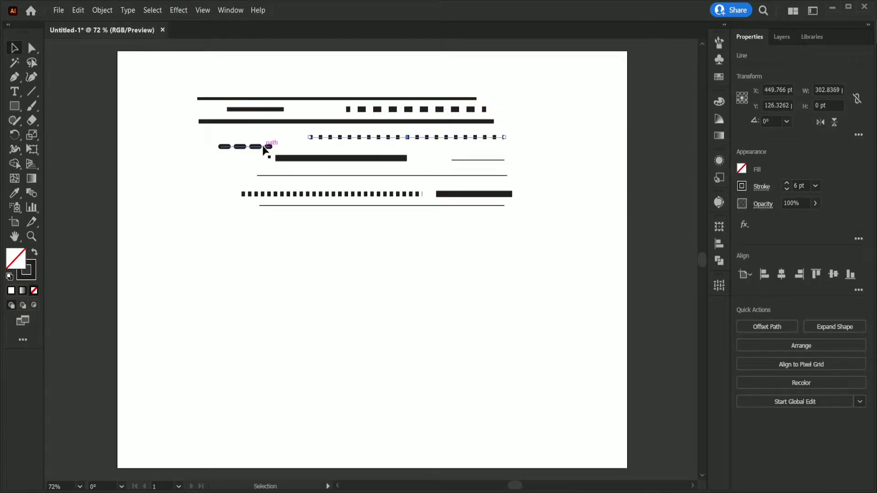
{"action": "left_click_drag", "start_coordinate": [264, 146], "coordinate": [263, 142]}
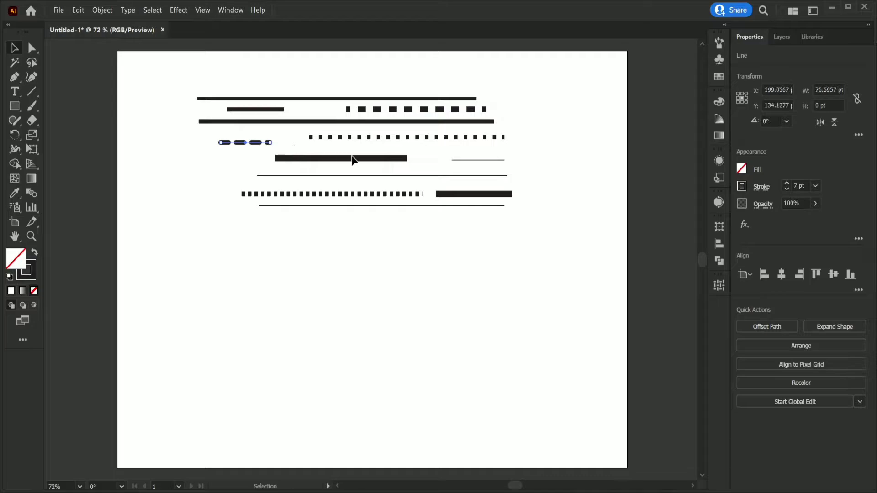
Shift the thick fifth-row line leftward, raise the thin sixth-row line beside it, and place the short thin line just above them
{"action": "left_click_drag", "start_coordinate": [327, 160], "coordinate": [292, 159]}
{"action": "left_click_drag", "start_coordinate": [384, 176], "coordinate": [379, 159]}
{"action": "left_click", "coordinate": [464, 165]}
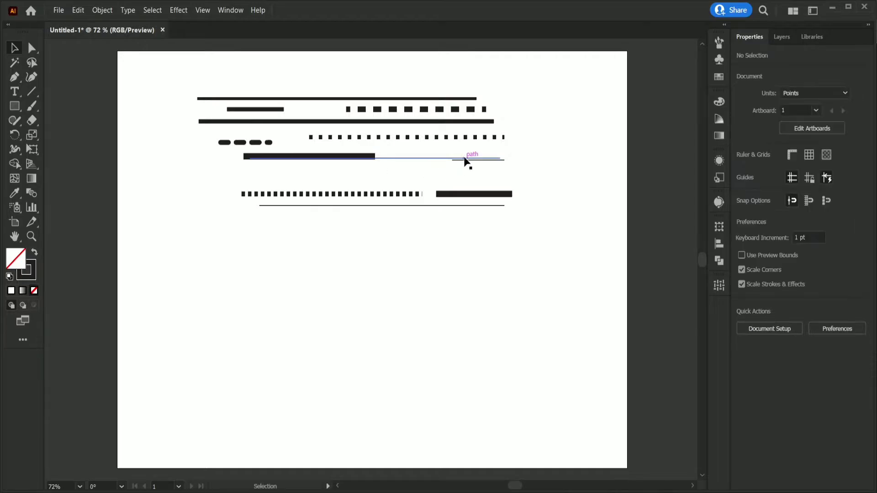
{"action": "left_click_drag", "start_coordinate": [470, 160], "coordinate": [440, 150]}
Set the stroke weight of the short thin line just below the fourth row to 3 pt
{"action": "left_click", "coordinate": [445, 150]}
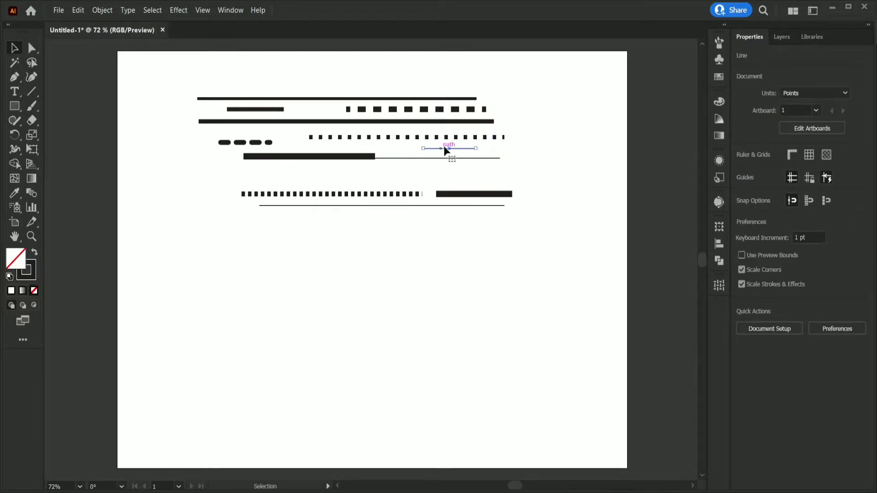
{"action": "left_click", "coordinate": [445, 149]}
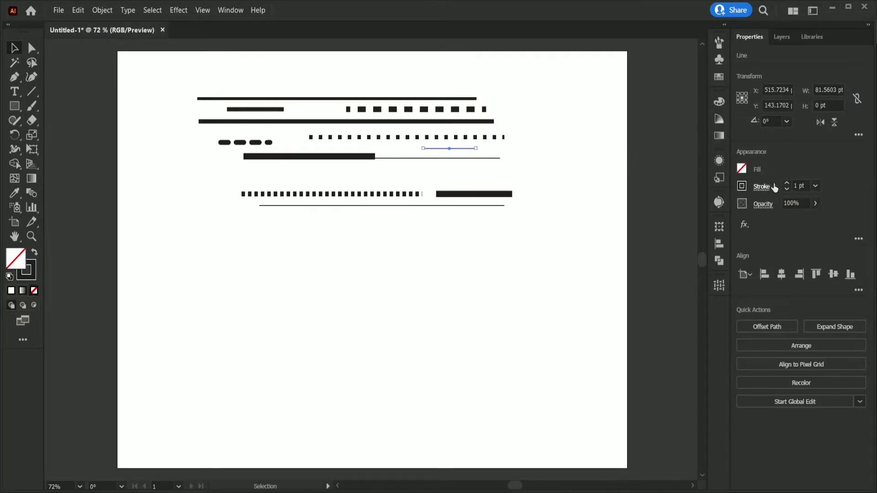
{"action": "left_click", "coordinate": [472, 182]}
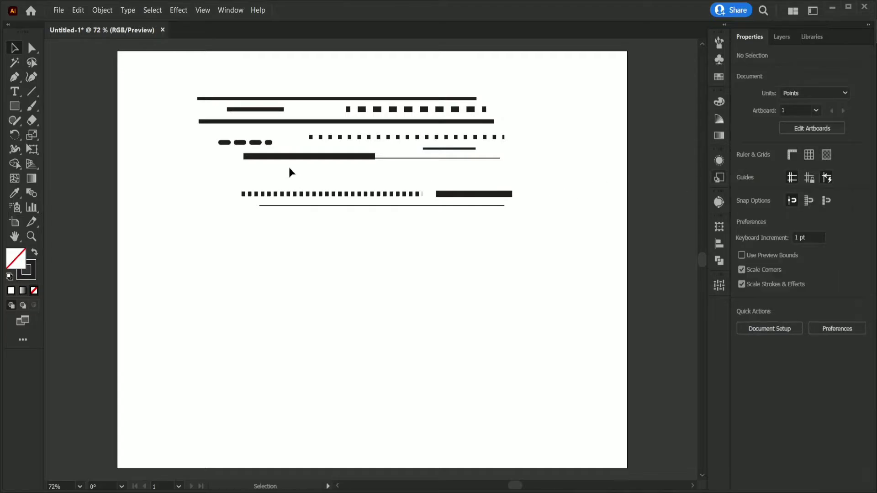
Lengthen the thick fifth-row line to about 250 pt and move the lines below it up and leftward, stretching the dashed one to about 329 pt
{"action": "left_click", "coordinate": [250, 156]}
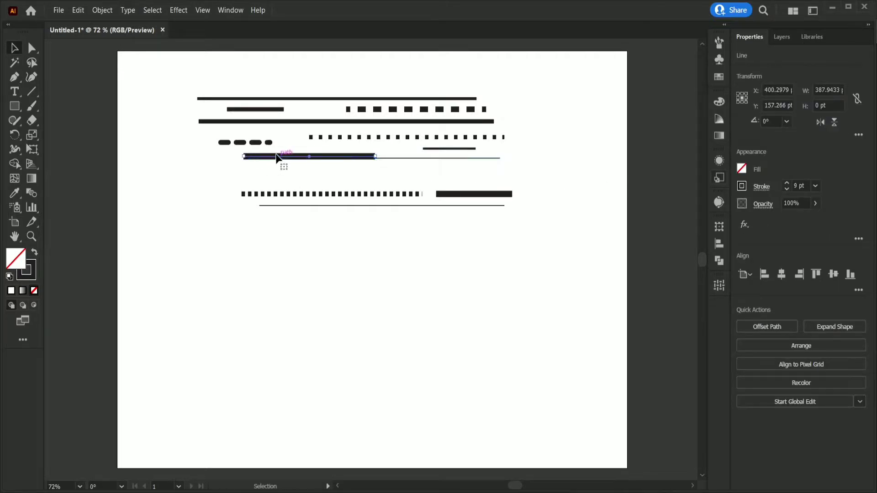
{"action": "left_click_drag", "start_coordinate": [243, 156], "coordinate": [214, 156]}
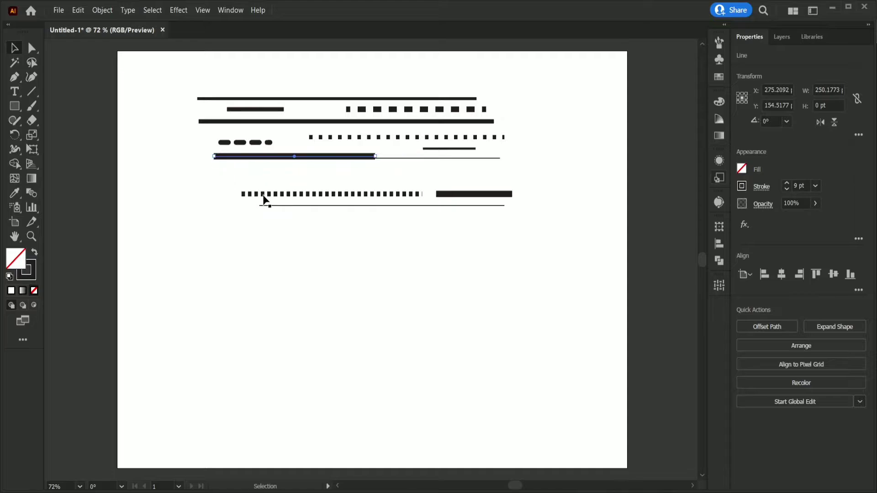
{"action": "mouse_move", "coordinate": [264, 195]}
{"action": "left_mouse_down"}
{"action": "mouse_move", "coordinate": [247, 172]}
{"action": "mouse_move", "coordinate": [191, 168]}
{"action": "left_mouse_up"}
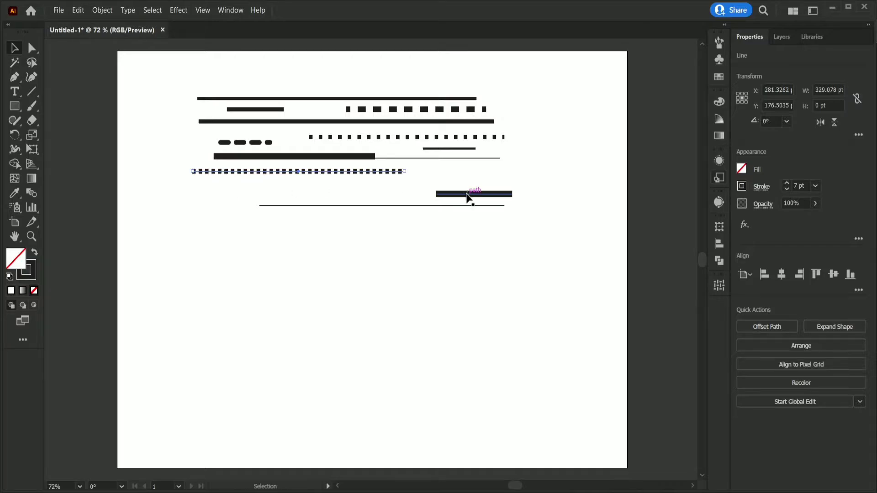
{"action": "left_click_drag", "start_coordinate": [467, 197], "coordinate": [397, 190]}
Set the stroke weight of the bottom line to 3 pt
{"action": "left_click", "coordinate": [458, 243]}
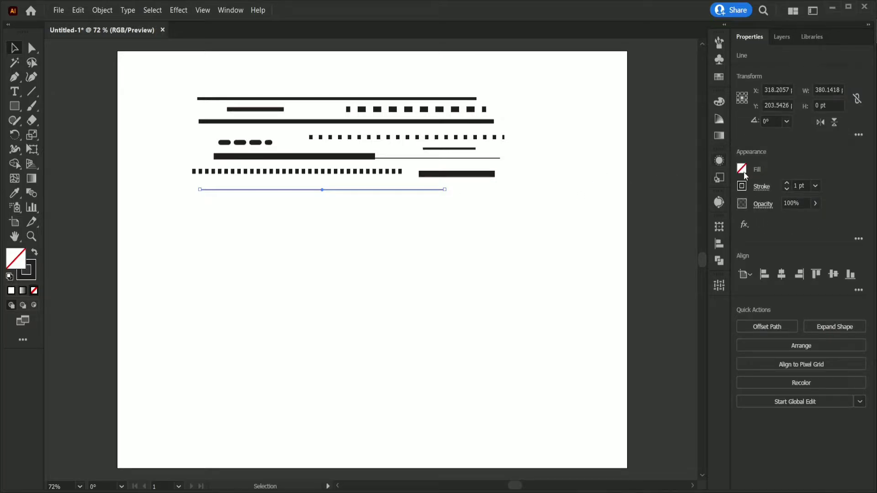
{"action": "left_click", "coordinate": [786, 183]}
{"action": "left_click", "coordinate": [786, 182]}
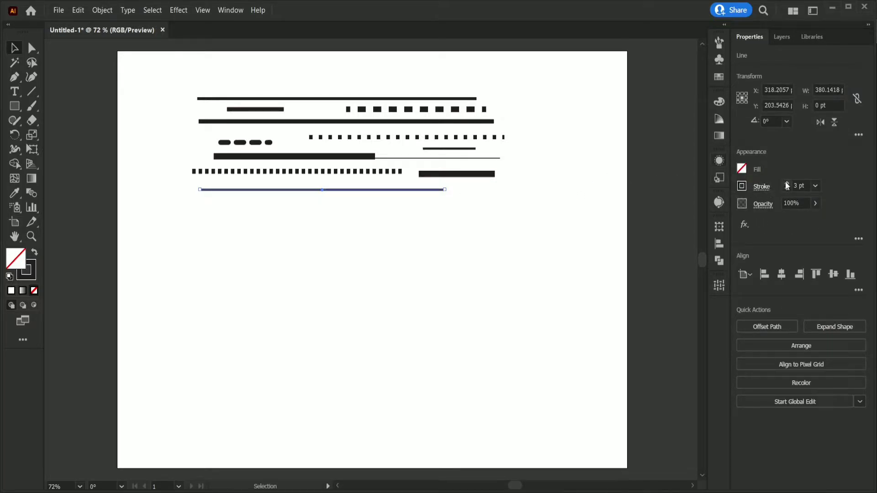
{"action": "left_click", "coordinate": [613, 260]}
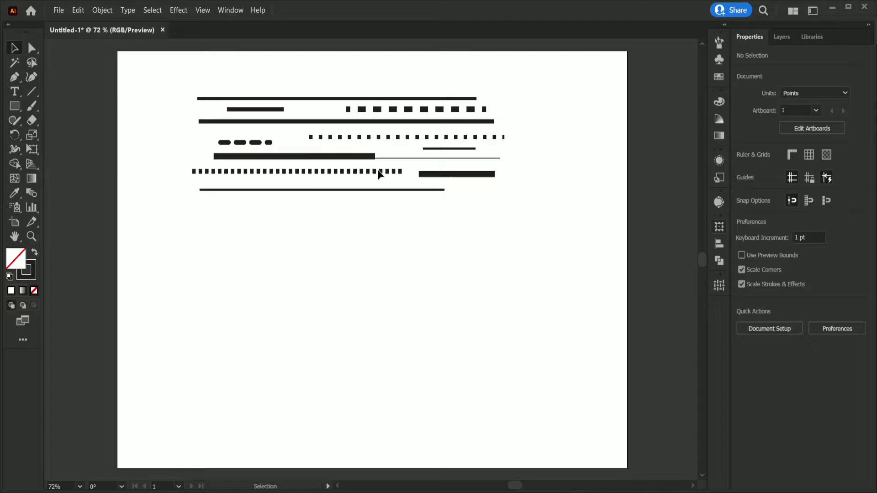
Duplicate the 7 pt dashed line, the fourth-row long dashed line and the short 3 pt line beneath the bottom line as two new rows
{"action": "left_click_drag", "start_coordinate": [381, 175], "coordinate": [477, 203]}
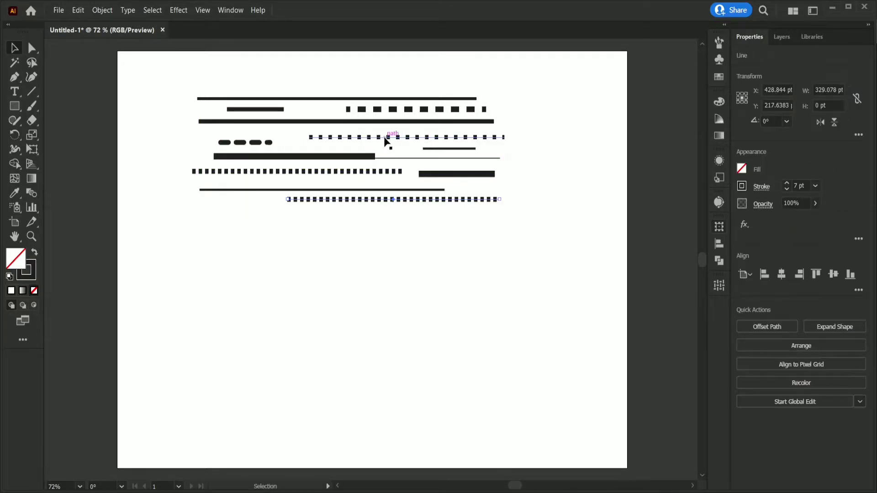
{"action": "left_click_drag", "start_coordinate": [404, 139], "coordinate": [299, 217]}
{"action": "left_click_drag", "start_coordinate": [410, 165], "coordinate": [264, 202]}
Copy the short solid second-row line to the end of the last dashed row and stretch it to about 173 pt
{"action": "left_click", "coordinate": [492, 165]}
{"action": "left_click", "coordinate": [414, 173]}
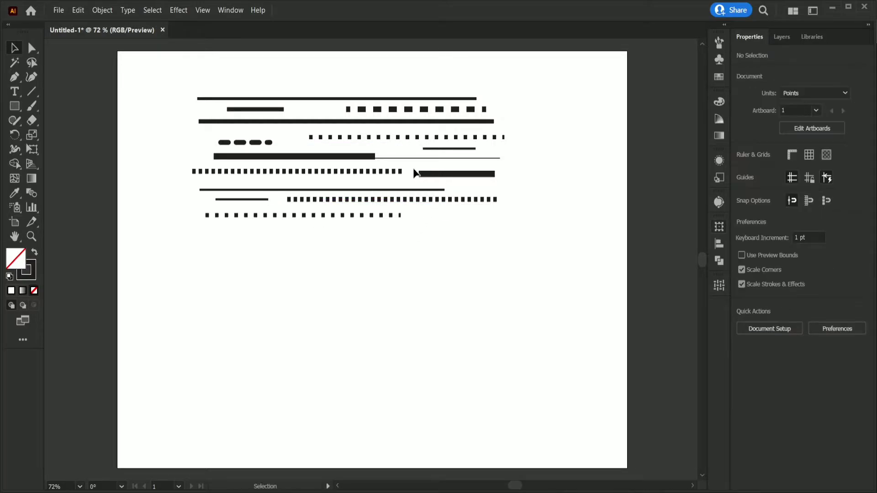
{"action": "left_click_drag", "start_coordinate": [276, 112], "coordinate": [516, 220]}
Lengthen the short thick 9 pt line to about 158 pt and the third-row line to about 515 pt
{"action": "left_click", "coordinate": [488, 174]}
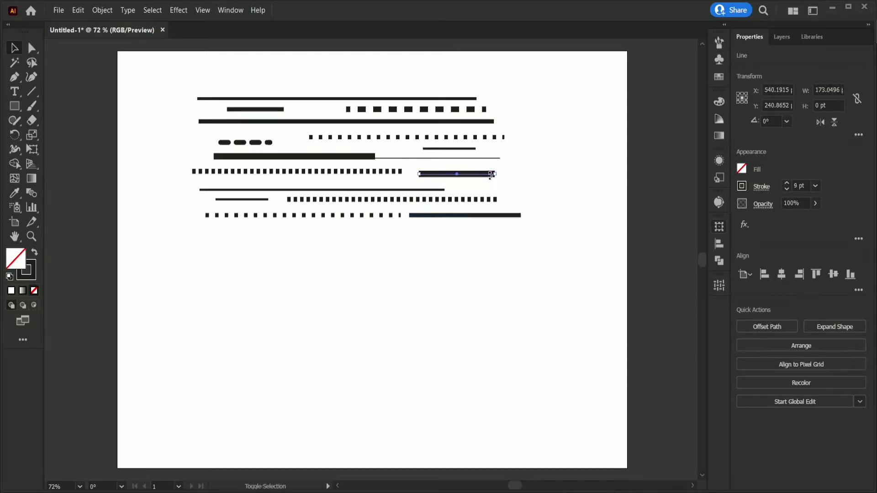
{"action": "left_click_drag", "start_coordinate": [494, 175], "coordinate": [521, 175]}
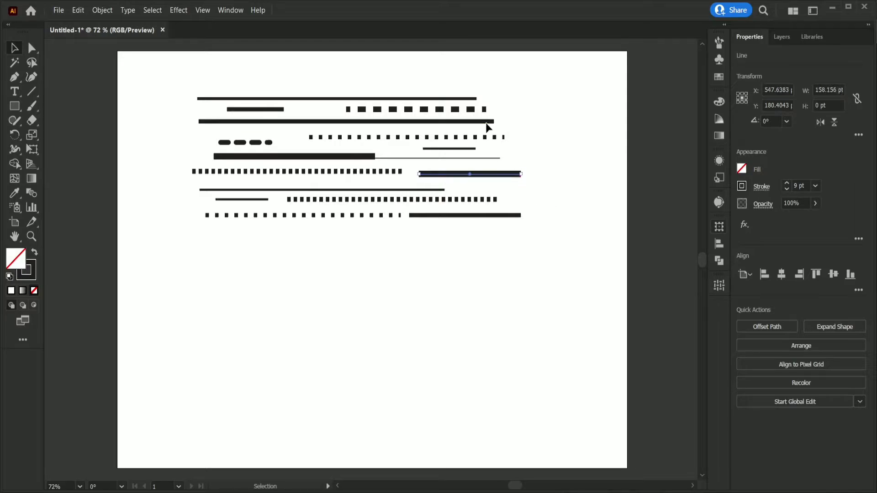
{"action": "left_click", "coordinate": [489, 127]}
{"action": "left_click_drag", "start_coordinate": [493, 121], "coordinate": [530, 122]}
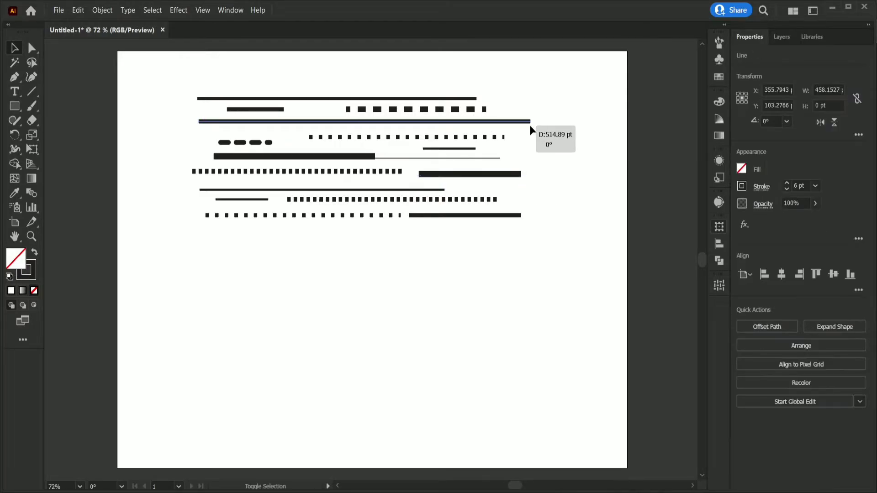
Extend the right ends of the top line and the dashed lines in rows two and four, and lengthen the short line below to about 99 pt
{"action": "left_click_drag", "start_coordinate": [476, 98], "coordinate": [515, 136]}
{"action": "left_click", "coordinate": [510, 106]}
{"action": "left_click", "coordinate": [517, 150]}
{"action": "left_click", "coordinate": [505, 138]}
{"action": "left_click_drag", "start_coordinate": [475, 148], "coordinate": [488, 149]}
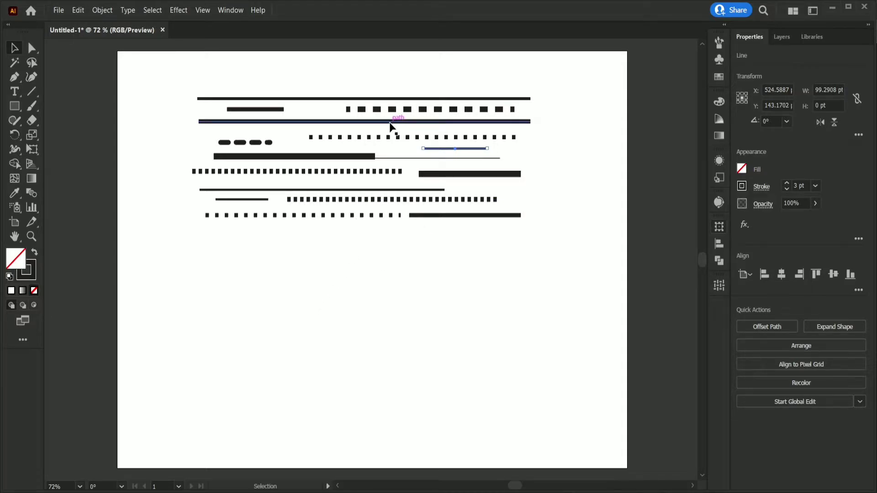
Duplicate the long third-row line and the short 3 pt line below the last row, and give the copies a black 3 pt stroke
{"action": "left_click_drag", "start_coordinate": [390, 122], "coordinate": [388, 231]}
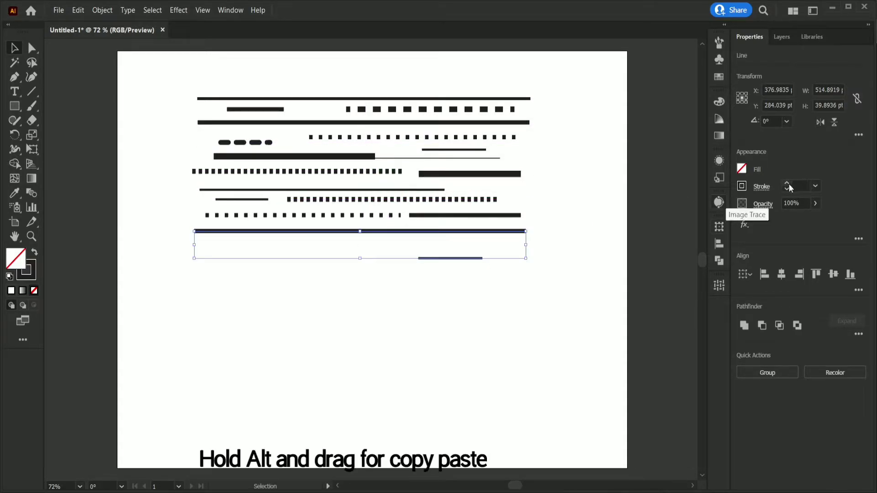
{"action": "left_click", "coordinate": [788, 187]}
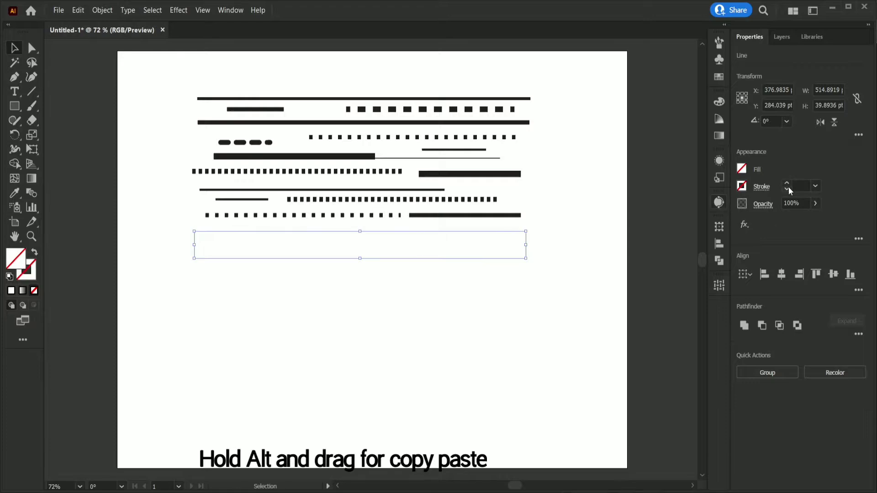
{"action": "left_click", "coordinate": [741, 187]}
{"action": "left_click", "coordinate": [642, 230]}
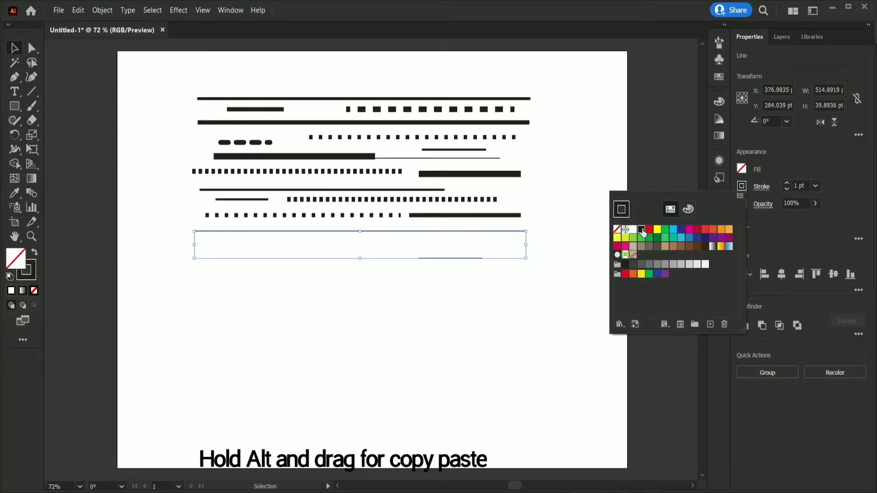
{"action": "left_click", "coordinate": [788, 183]}
{"action": "left_click", "coordinate": [787, 183]}
{"action": "left_click", "coordinate": [787, 183]}
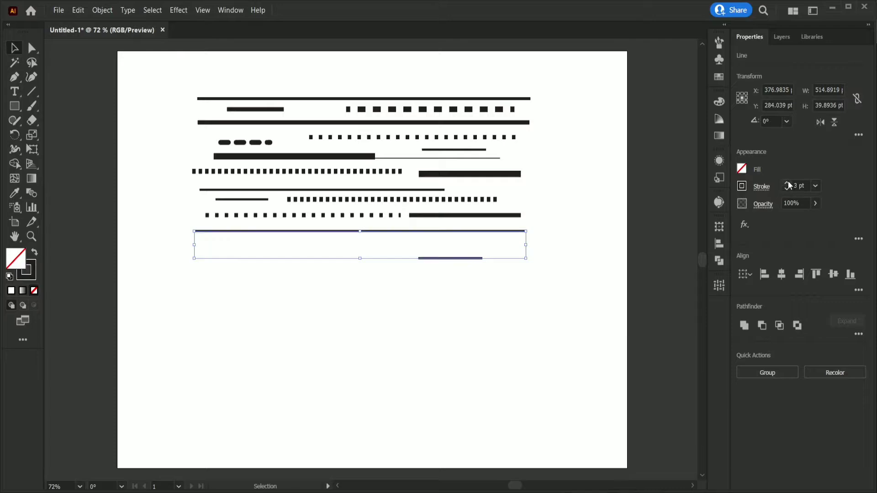
{"action": "left_click", "coordinate": [486, 268]}
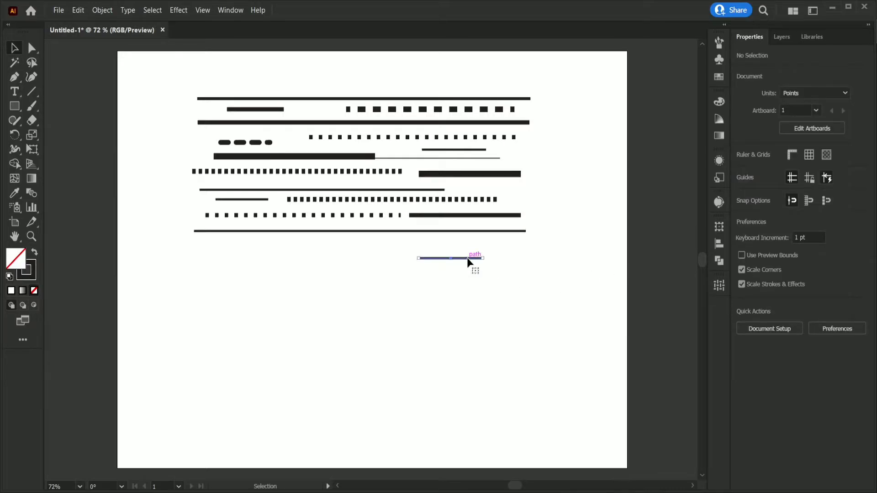
Delete the extra short line copy and move the long line copy slightly farther below the last dashed row
{"action": "left_click", "coordinate": [467, 258]}
{"action": "key", "text": "Delete"}
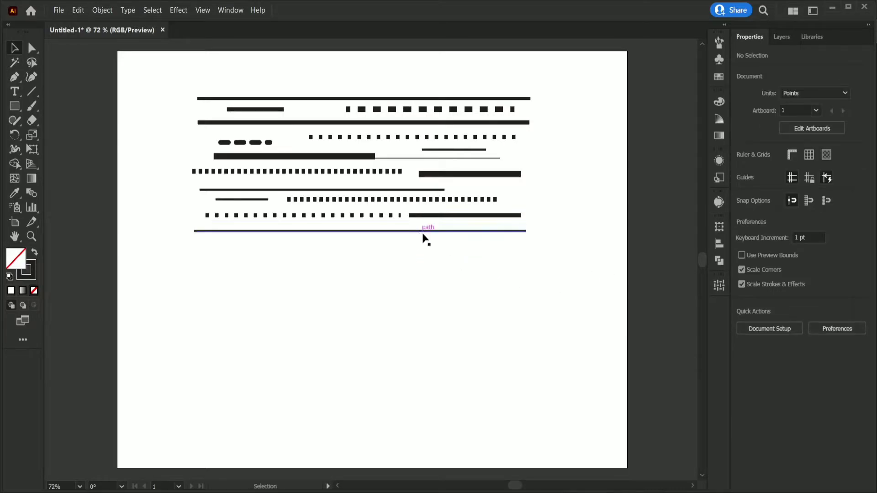
{"action": "scroll", "coordinate": [439, 269], "scroll_direction": "up", "scroll_amount": 1}
{"action": "mouse_move", "coordinate": [394, 254]}
{"action": "left_mouse_down"}
{"action": "mouse_move", "coordinate": [377, 264]}
{"action": "mouse_move", "coordinate": [388, 264]}
{"action": "left_mouse_up"}
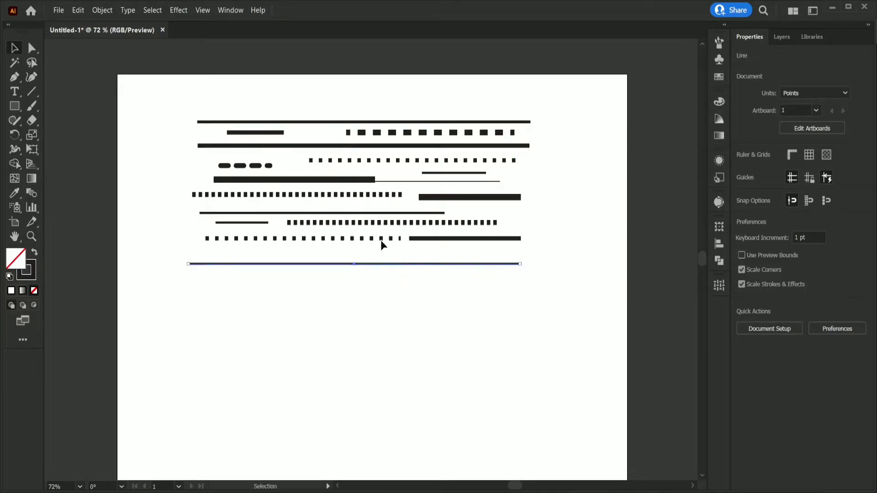
Duplicate the thick dashed line from the second row to just above the bottom long line
{"action": "left_click", "coordinate": [379, 238]}
{"action": "left_click_drag", "start_coordinate": [421, 135], "coordinate": [412, 255]}
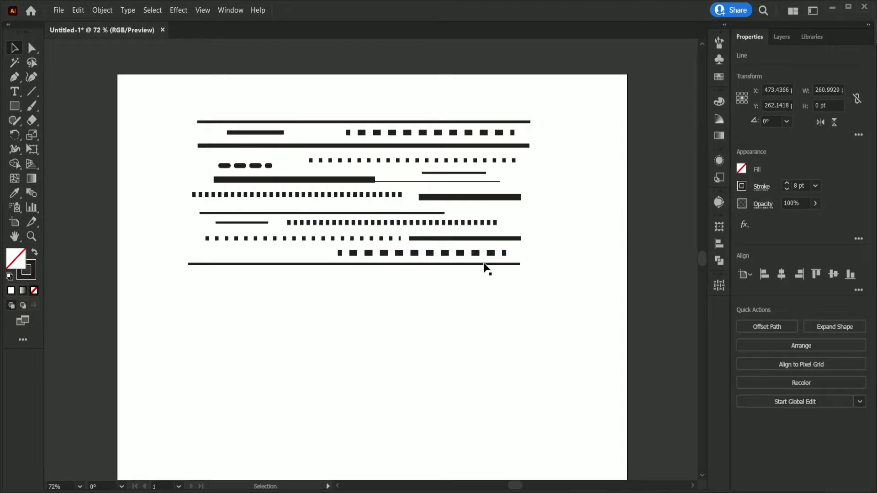
{"action": "left_click", "coordinate": [485, 269]}
Reduce the stroke weight of the copied dashed line so its dashes are thin, below 7 pt
{"action": "left_click", "coordinate": [479, 254]}
{"action": "left_click", "coordinate": [761, 186]}
{"action": "left_click", "coordinate": [686, 206]}
{"action": "left_click", "coordinate": [685, 205]}
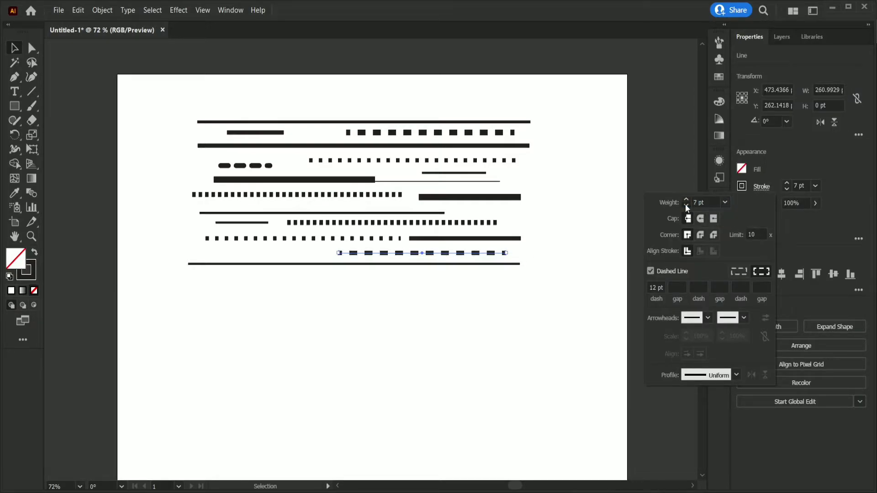
{"action": "left_click", "coordinate": [685, 205]}
{"action": "left_click", "coordinate": [685, 205]}
{"action": "left_click", "coordinate": [455, 353]}
Tighten the spacing by moving the long bottom line above the thin dashed line and shifting the rounded dashes slightly down
{"action": "left_click", "coordinate": [421, 287]}
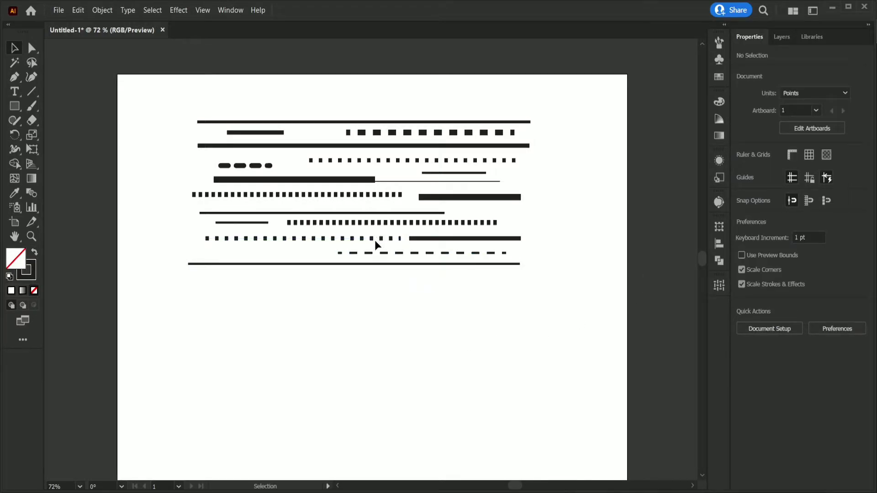
{"action": "left_click_drag", "start_coordinate": [357, 264], "coordinate": [405, 256]}
{"action": "left_click", "coordinate": [435, 321]}
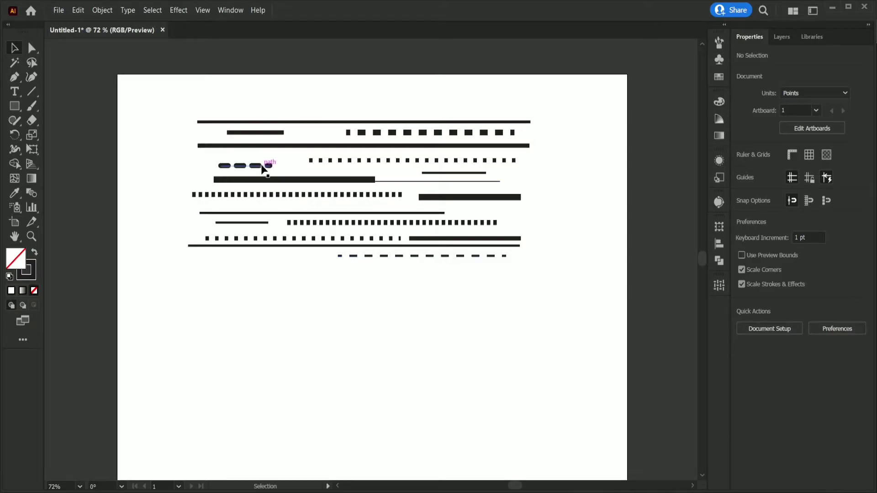
{"action": "left_click_drag", "start_coordinate": [262, 169], "coordinate": [263, 171]}
{"action": "left_click", "coordinate": [374, 352]}
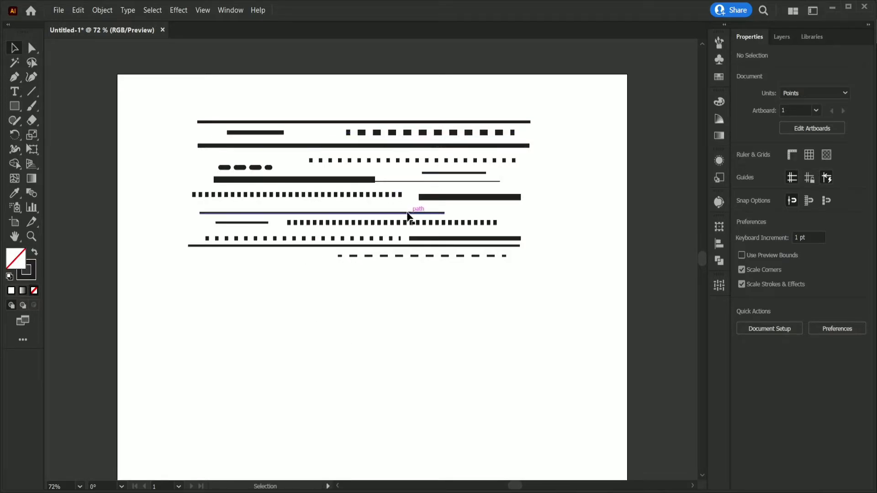
Set the densely dotted line below the long eighth-row line to a 9 pt stroke with 8 pt dashes
{"action": "left_click", "coordinate": [402, 226]}
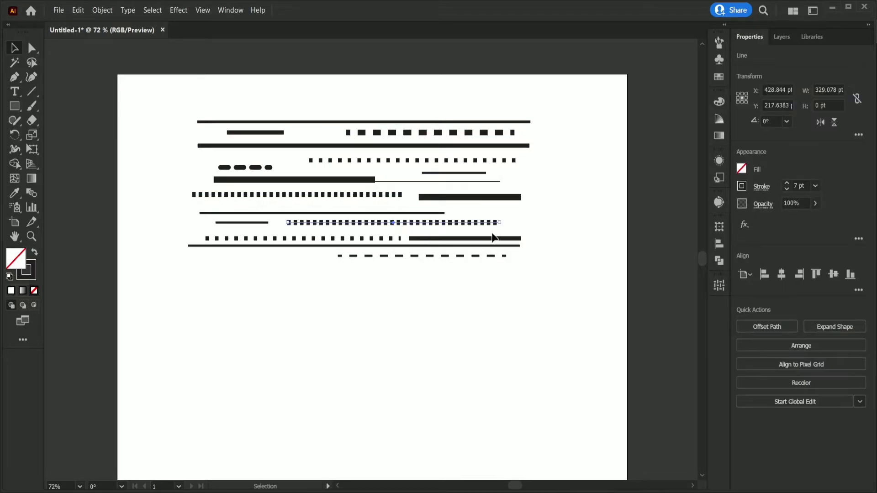
{"action": "left_click", "coordinate": [786, 183]}
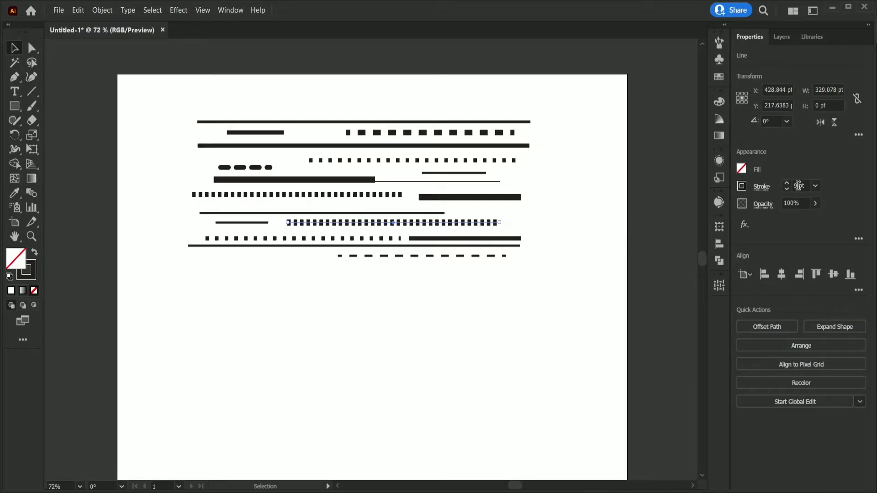
{"action": "left_click", "coordinate": [761, 186]}
{"action": "left_click", "coordinate": [653, 286]}
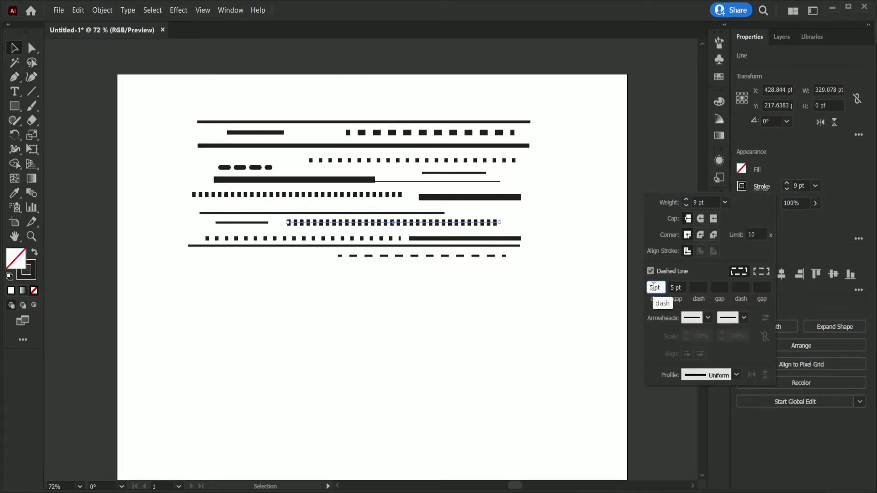
{"action": "left_click", "coordinate": [697, 287]}
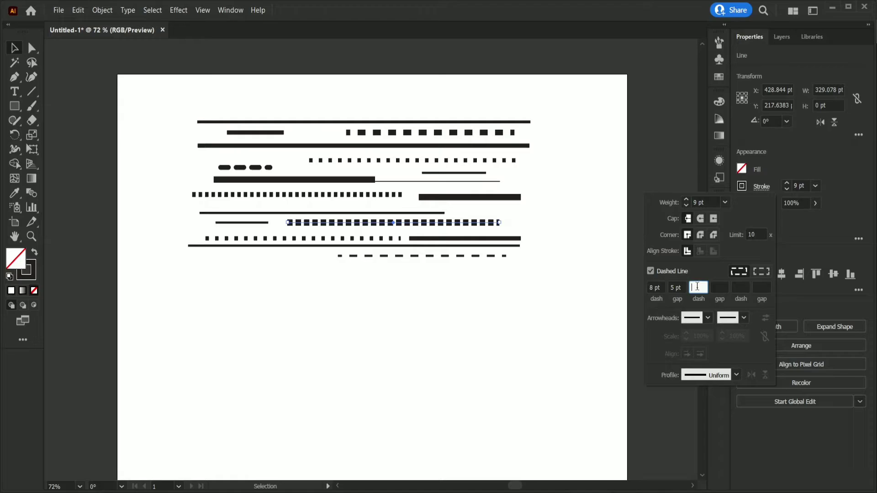
{"action": "left_click", "coordinate": [521, 323]}
{"action": "left_click", "coordinate": [507, 324]}
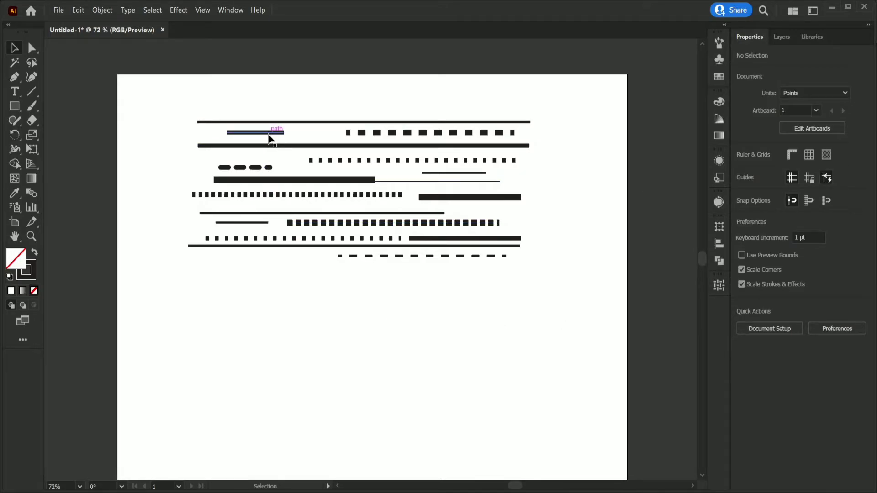
Duplicate the short second-row line beside the thin bottom dashes, and group all the lines together
{"action": "left_click_drag", "start_coordinate": [269, 136], "coordinate": [260, 258]}
{"action": "left_click", "coordinate": [358, 332]}
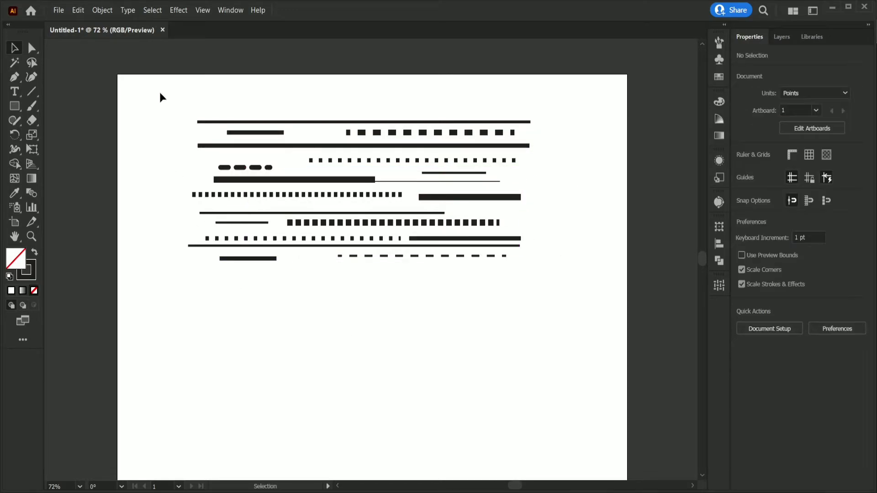
{"action": "left_click_drag", "start_coordinate": [160, 91], "coordinate": [497, 281]}
{"action": "right_click", "coordinate": [393, 226]}
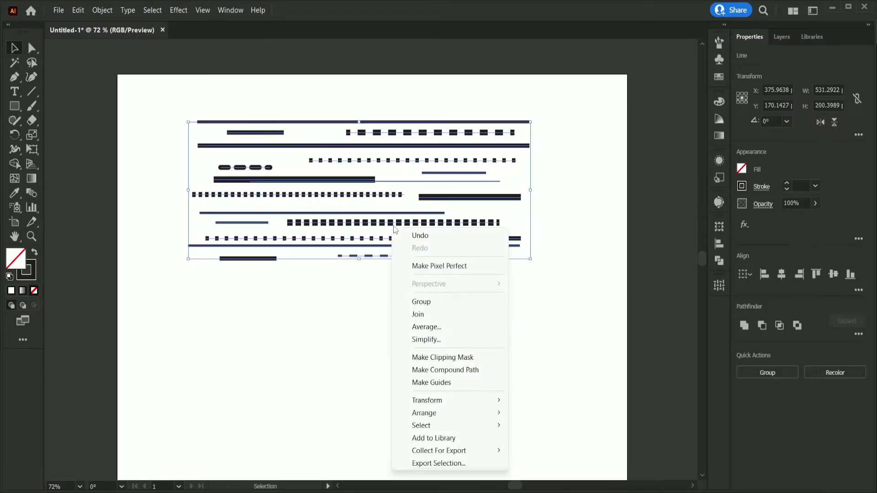
{"action": "left_click", "coordinate": [421, 302]}
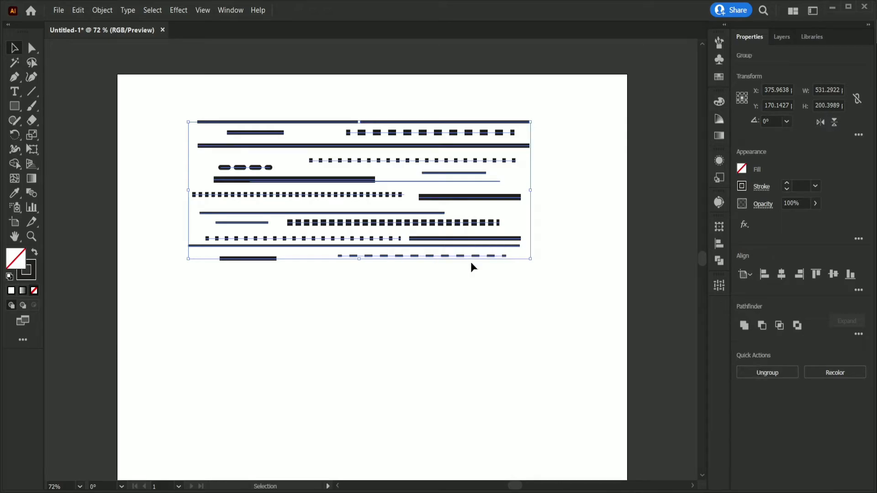
Save the line group as a new symbol and scale its instance on the artboard down to about 51 by 20 pt
{"action": "left_click", "coordinate": [229, 11]}
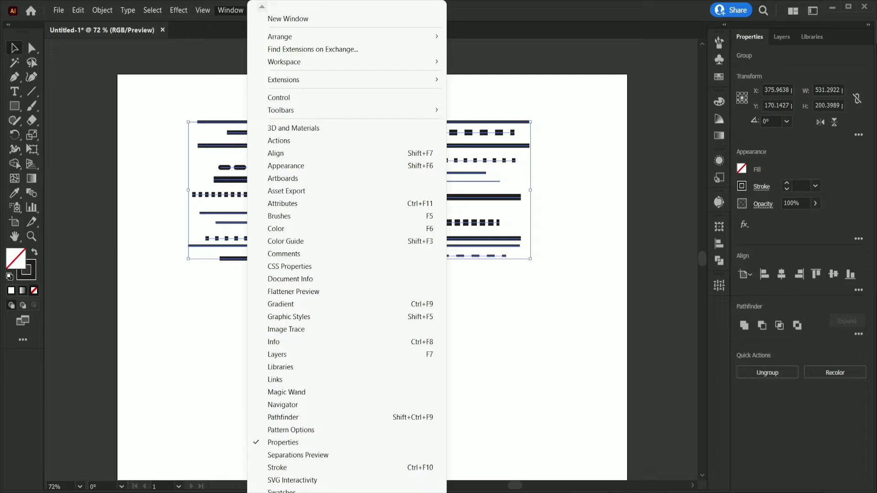
{"action": "mouse_move", "coordinate": [287, 492]}
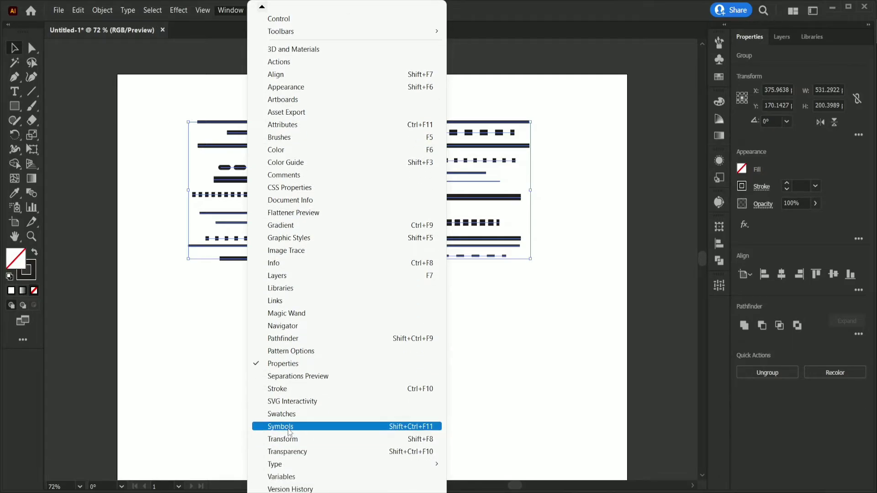
{"action": "left_click", "coordinate": [290, 428]}
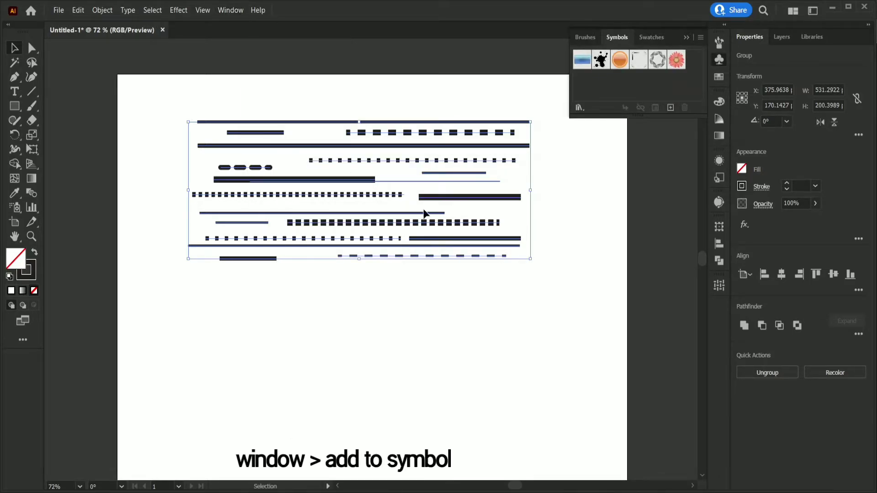
{"action": "left_click_drag", "start_coordinate": [425, 161], "coordinate": [611, 89]}
{"action": "left_click", "coordinate": [433, 354]}
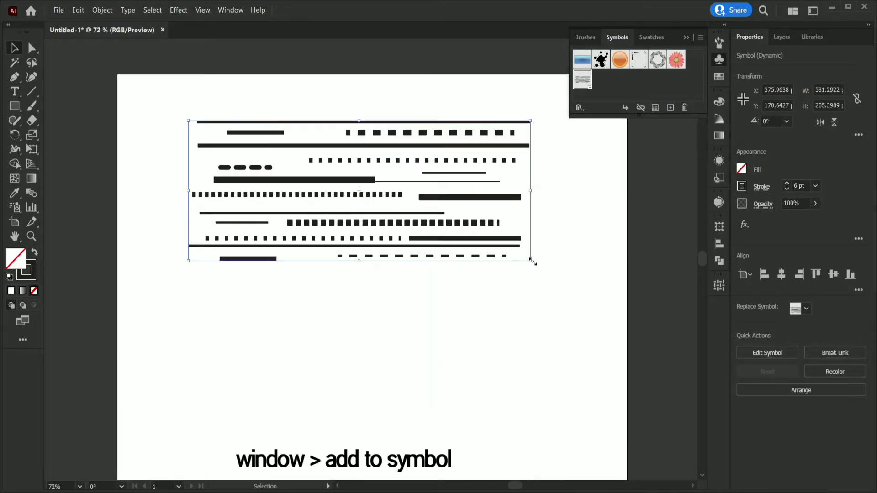
{"action": "left_click_drag", "start_coordinate": [531, 261], "coordinate": [379, 144]}
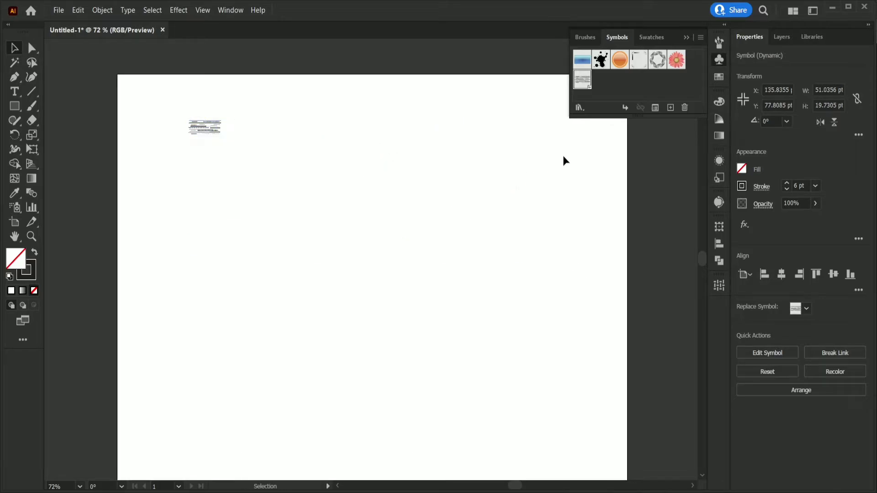
{"action": "left_click", "coordinate": [565, 161]}
Draw a circle about 293 pt in diameter in the lower middle of the artboard with a 1 pt stroke
{"action": "left_click_drag", "start_coordinate": [15, 108], "coordinate": [55, 130]}
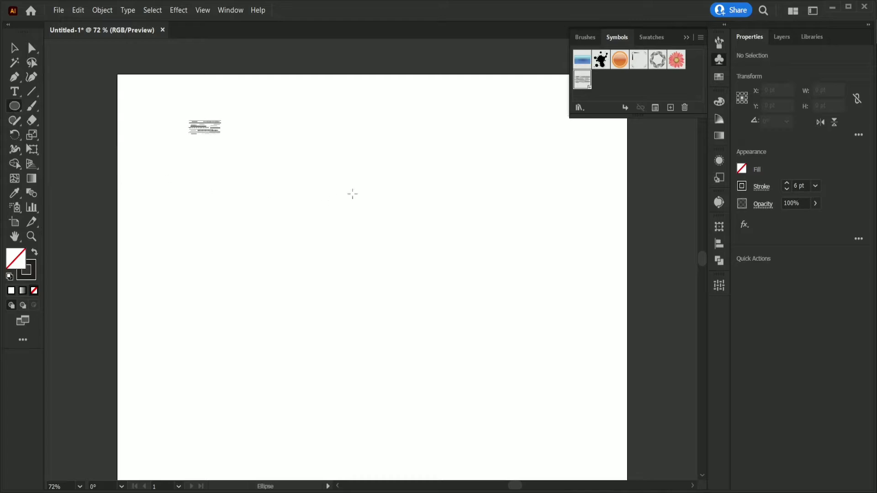
{"action": "left_click_drag", "start_coordinate": [348, 187], "coordinate": [537, 365]}
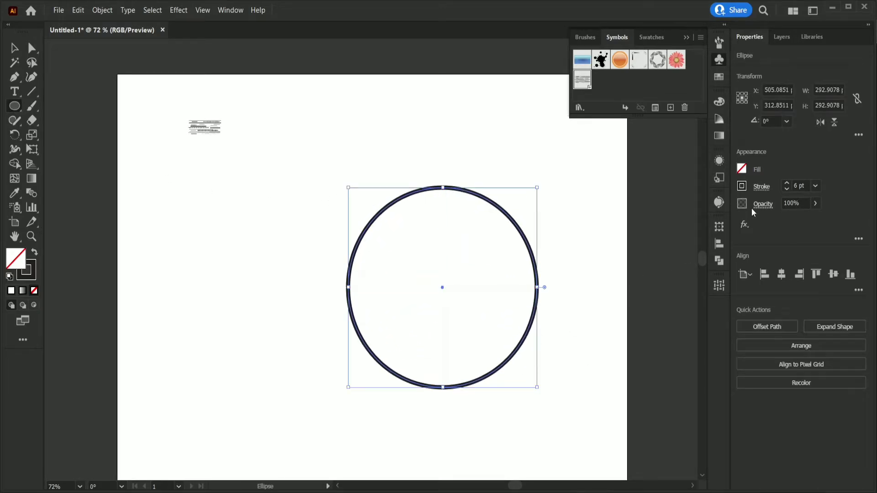
{"action": "left_click", "coordinate": [787, 190]}
{"action": "left_click", "coordinate": [787, 190]}
{"action": "left_click", "coordinate": [787, 190]}
{"action": "left_click", "coordinate": [787, 190]}
{"action": "left_click", "coordinate": [787, 190]}
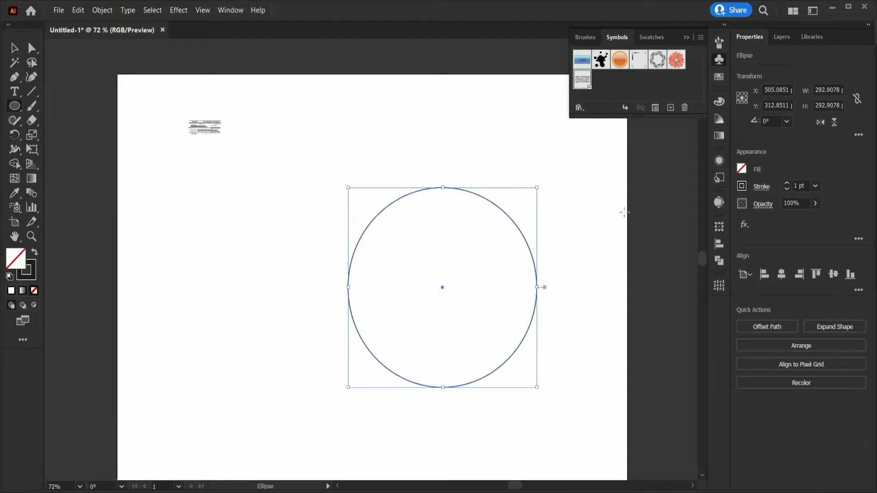
Draw a vertical line about 352 pt long through the circle's centre, extending past both edges
{"action": "left_click", "coordinate": [31, 91]}
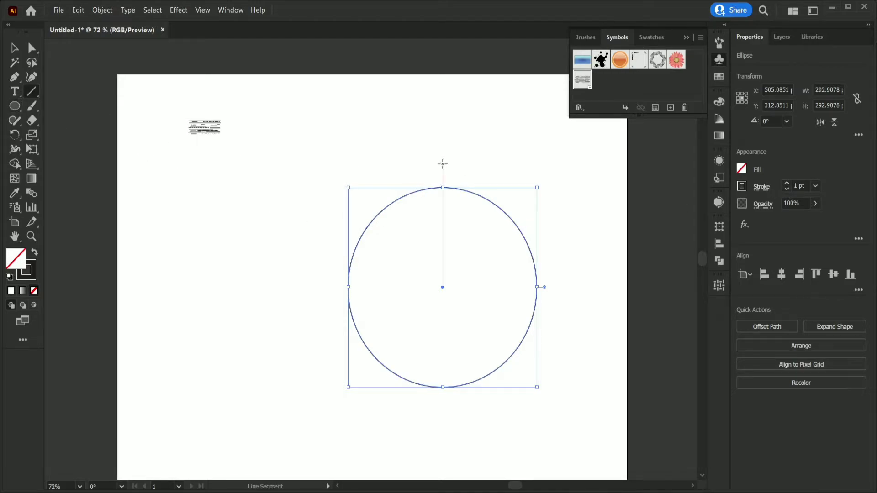
{"action": "left_click_drag", "start_coordinate": [442, 163], "coordinate": [442, 407]}
{"action": "key", "text": "v"}
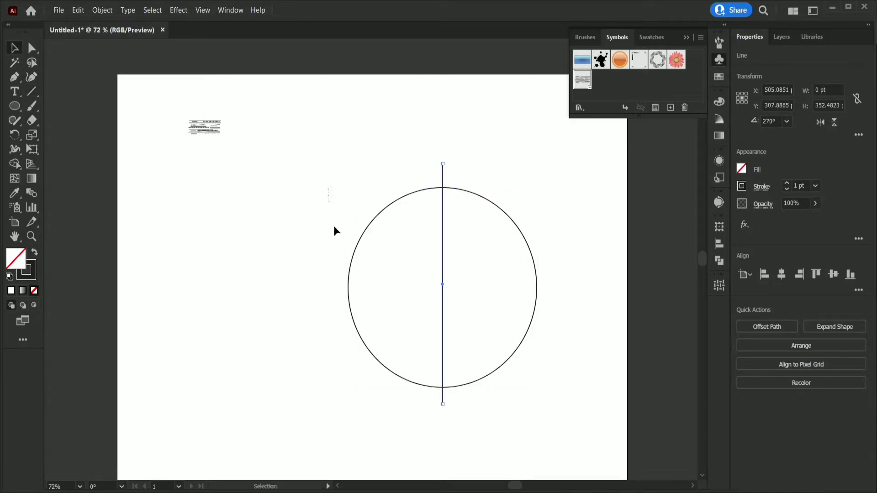
Use Shape Builder on the circle and line to remove the right half and the protruding line ends
{"action": "left_click_drag", "start_coordinate": [329, 186], "coordinate": [557, 415]}
{"action": "left_click", "coordinate": [15, 163]}
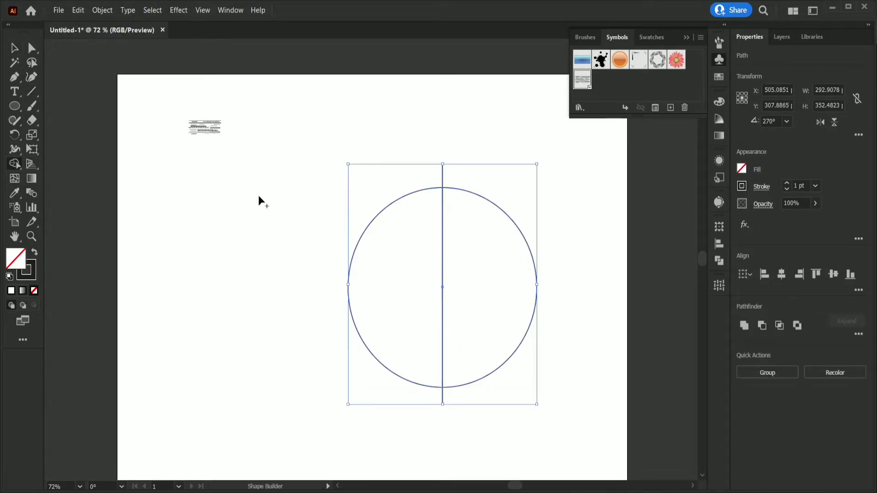
{"action": "left_click", "coordinate": [467, 270]}
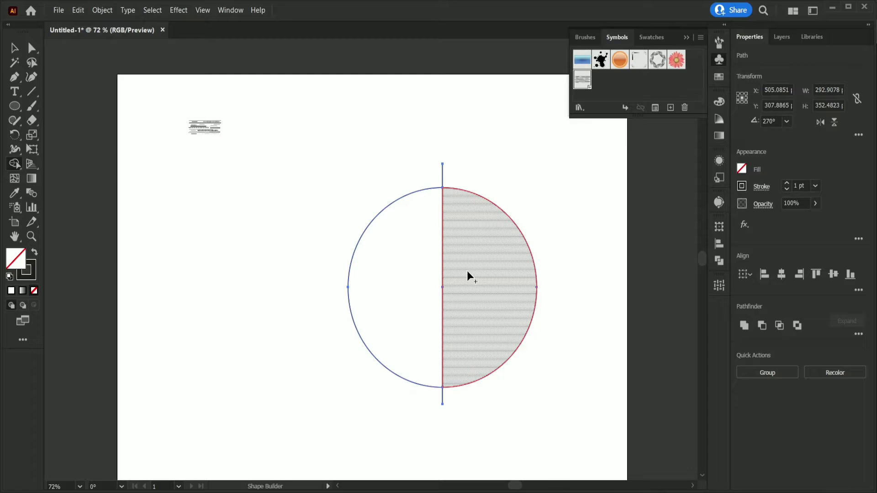
{"action": "left_click", "coordinate": [467, 273], "text": "alt"}
{"action": "left_click_drag", "start_coordinate": [436, 170], "coordinate": [462, 196]}
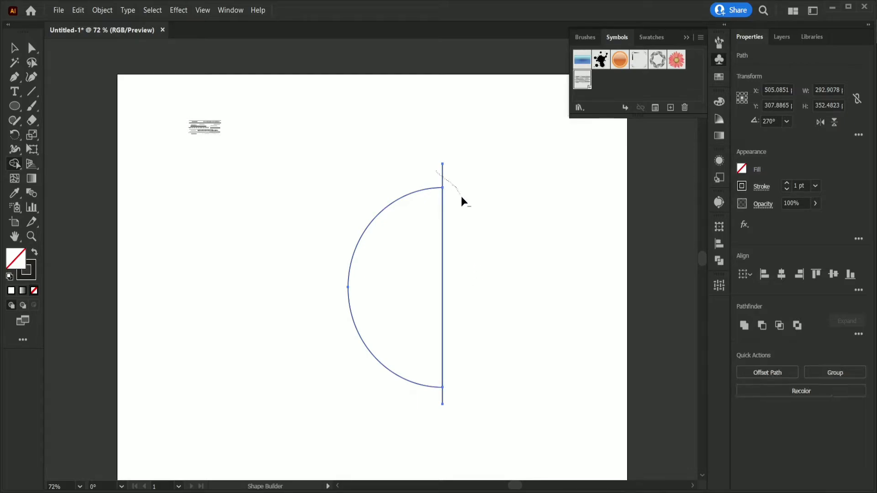
{"action": "left_click_drag", "start_coordinate": [436, 400], "coordinate": [437, 399]}
Move the half circle left and slightly up, and delete the leftover vertical line
{"action": "key", "text": "v"}
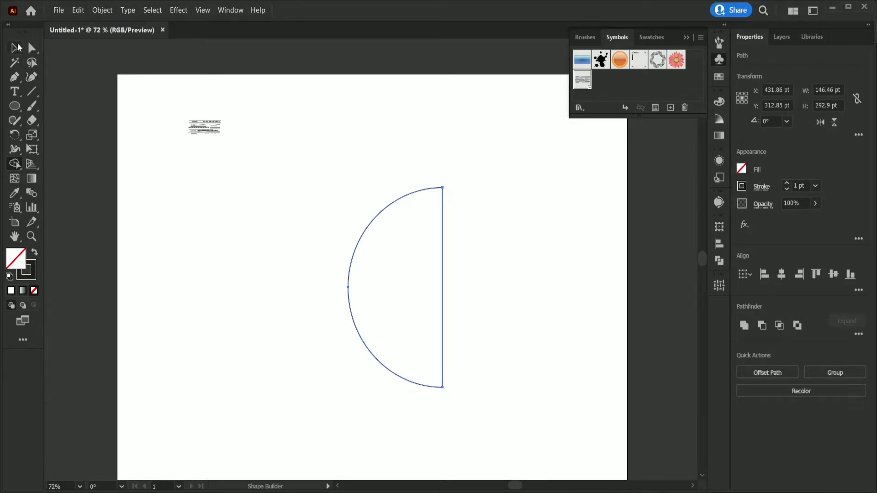
{"action": "left_click", "coordinate": [371, 241]}
{"action": "left_click_drag", "start_coordinate": [366, 231], "coordinate": [327, 219]}
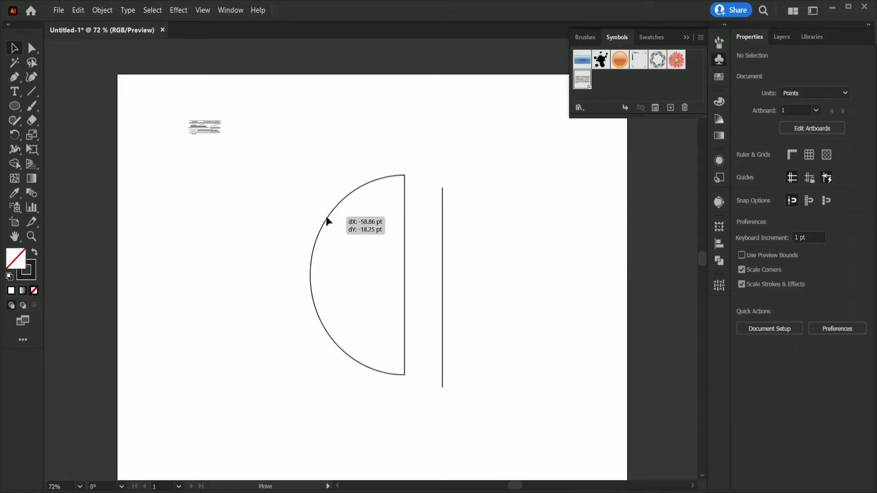
{"action": "left_click", "coordinate": [442, 256]}
{"action": "key", "text": "Delete"}
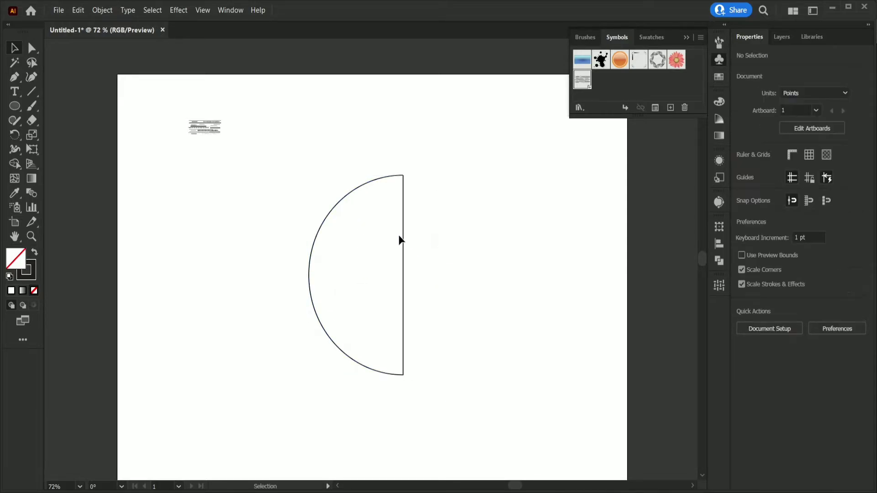
{"action": "left_click", "coordinate": [403, 246]}
{"action": "left_click_drag", "start_coordinate": [403, 246], "coordinate": [384, 242]}
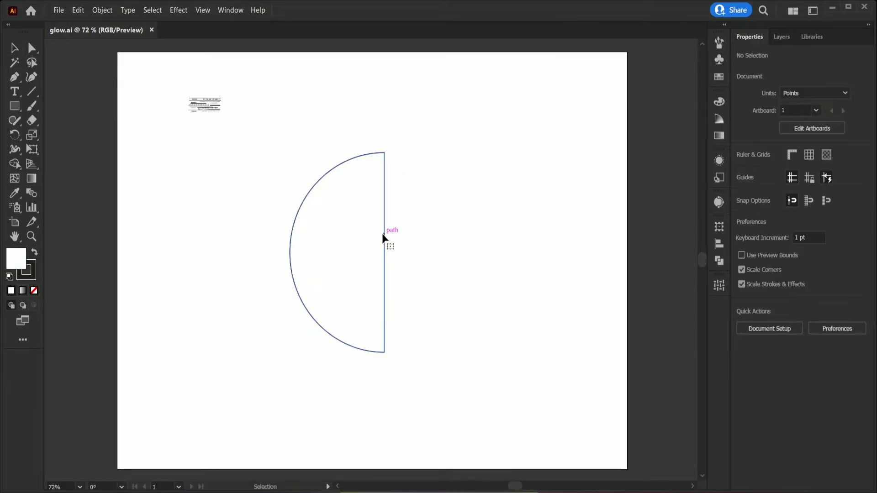
Apply the classic 3D Revolve effect to the half circle, revolving it from the Right Edge
{"action": "left_click", "coordinate": [383, 235]}
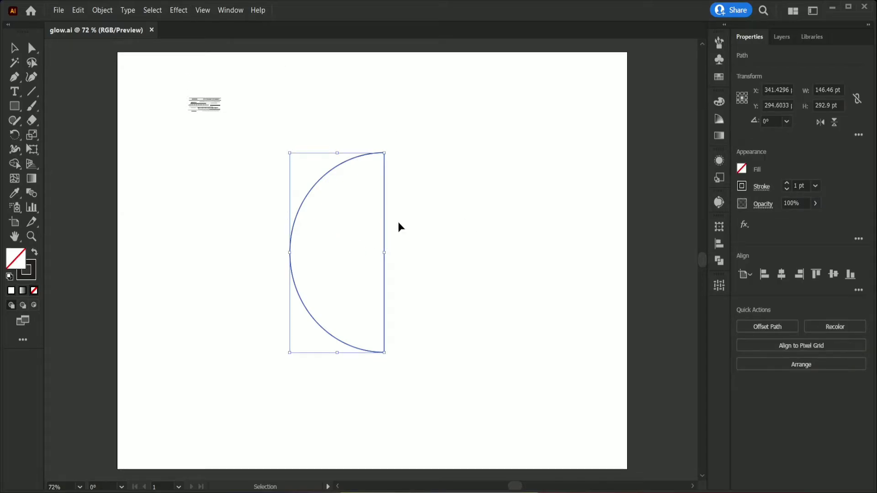
{"action": "left_click", "coordinate": [178, 11]}
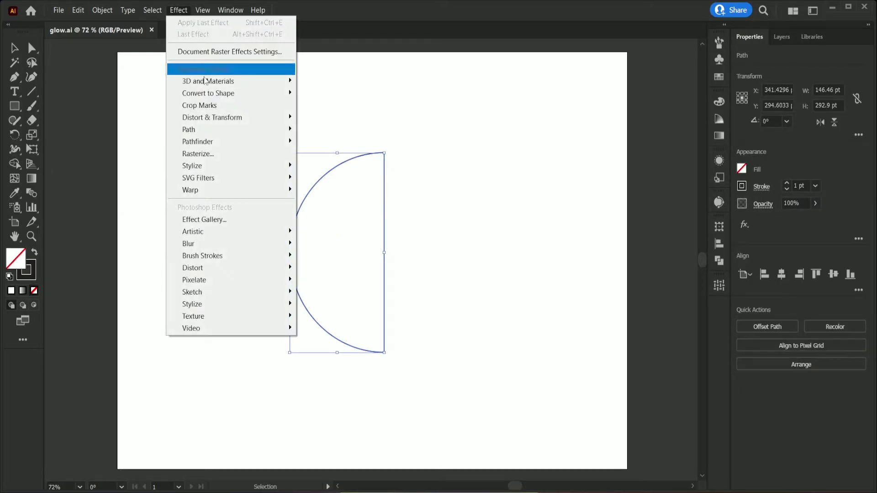
{"action": "mouse_move", "coordinate": [215, 80]}
{"action": "mouse_move", "coordinate": [347, 144]}
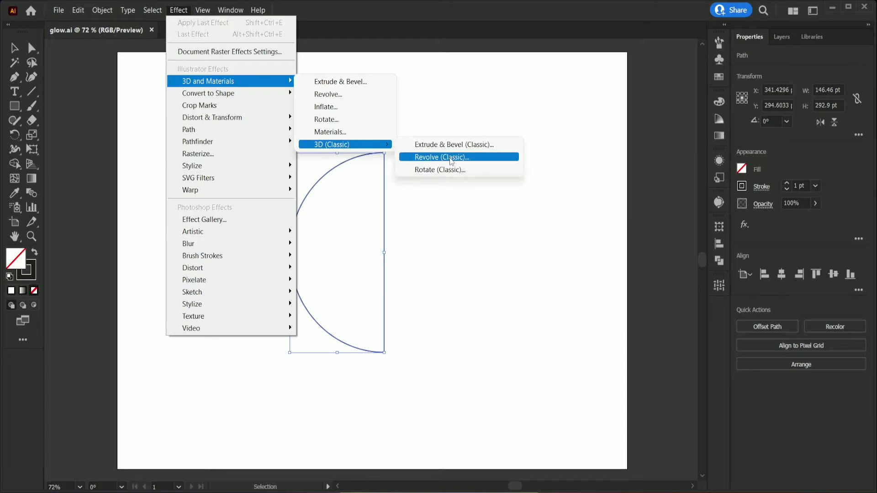
{"action": "left_click", "coordinate": [448, 157]}
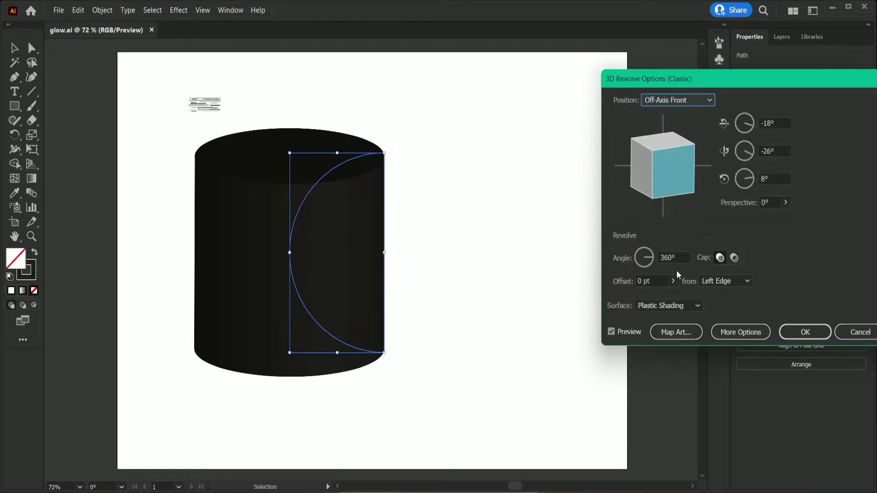
{"action": "left_click", "coordinate": [742, 281]}
{"action": "left_click", "coordinate": [733, 305]}
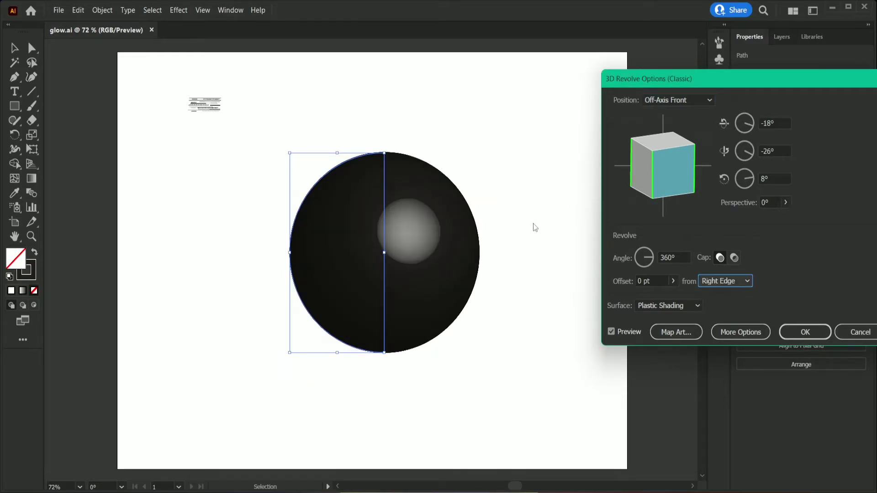
Rotate the sphere to -3°, -30°, 7° and map New Symbol onto surface 1, scaled to fit with Invisible Geometry enabled
{"action": "left_click_drag", "start_coordinate": [674, 198], "coordinate": [677, 177]}
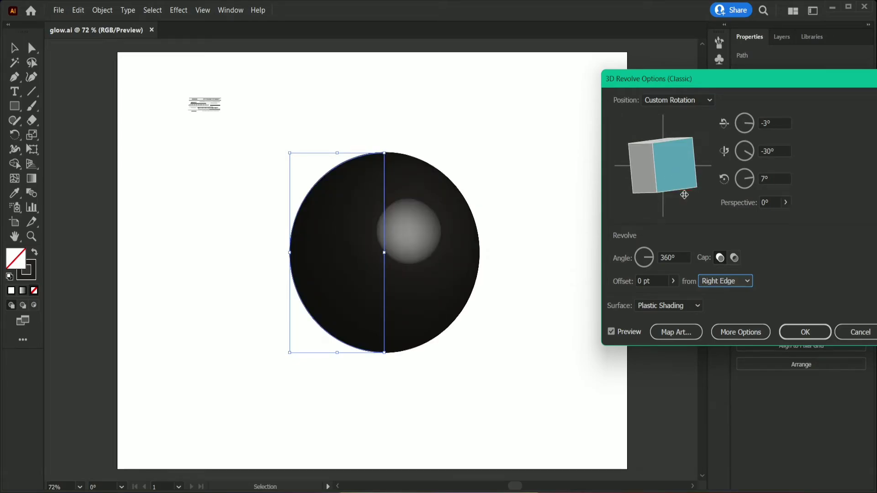
{"action": "left_click", "coordinate": [684, 333]}
{"action": "left_click", "coordinate": [677, 96]}
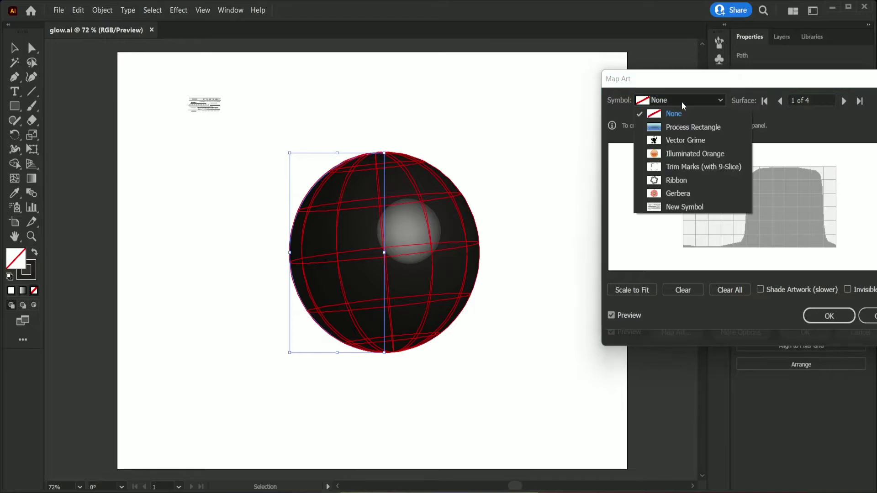
{"action": "left_click", "coordinate": [676, 206]}
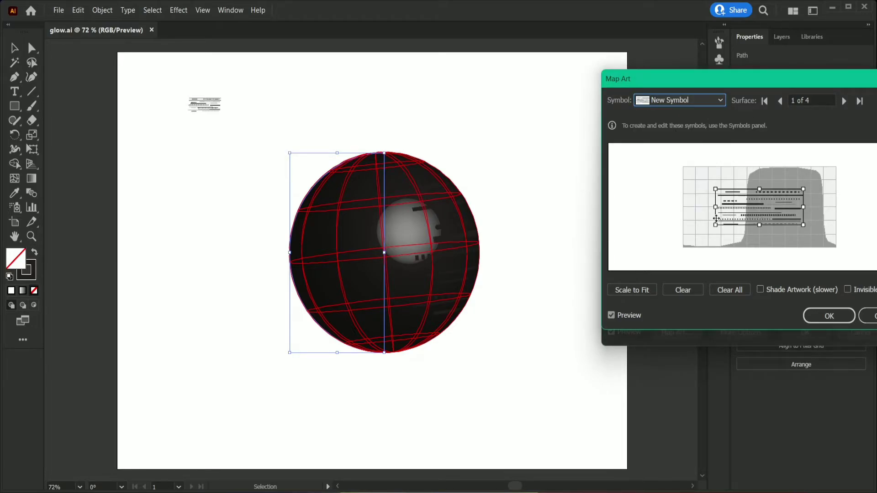
{"action": "left_click", "coordinate": [640, 292]}
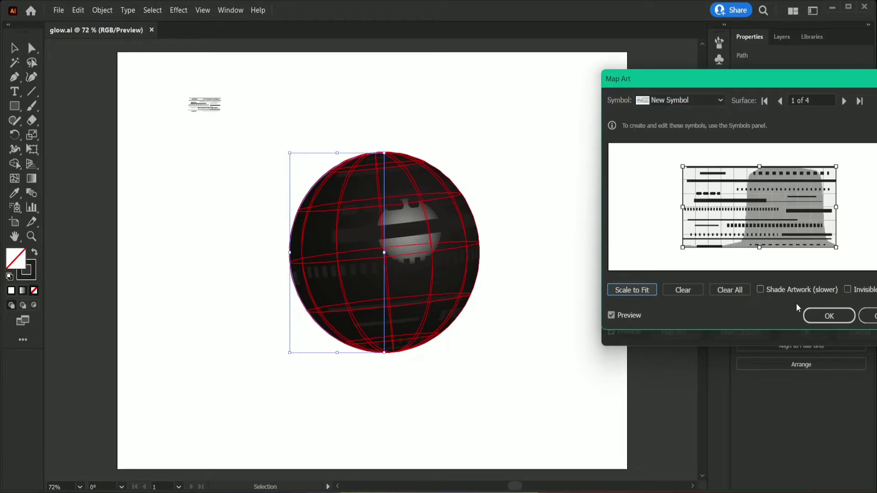
{"action": "left_click_drag", "start_coordinate": [807, 84], "coordinate": [732, 89]}
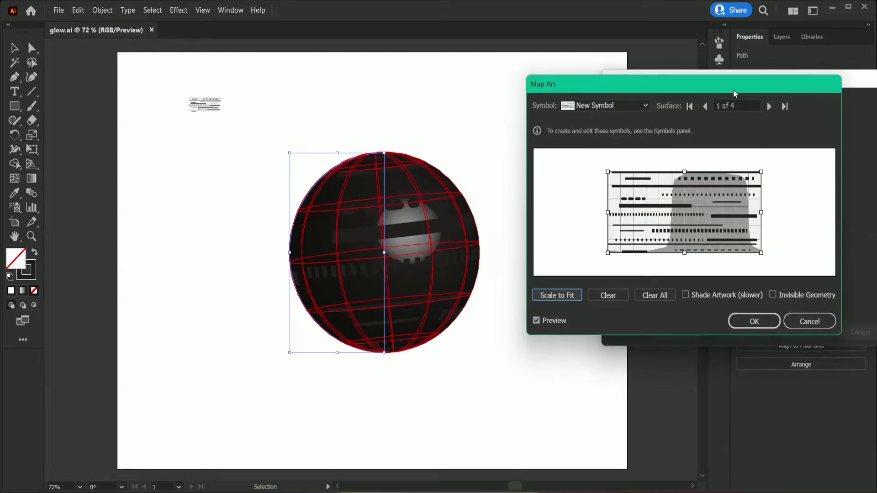
{"action": "left_click", "coordinate": [773, 295]}
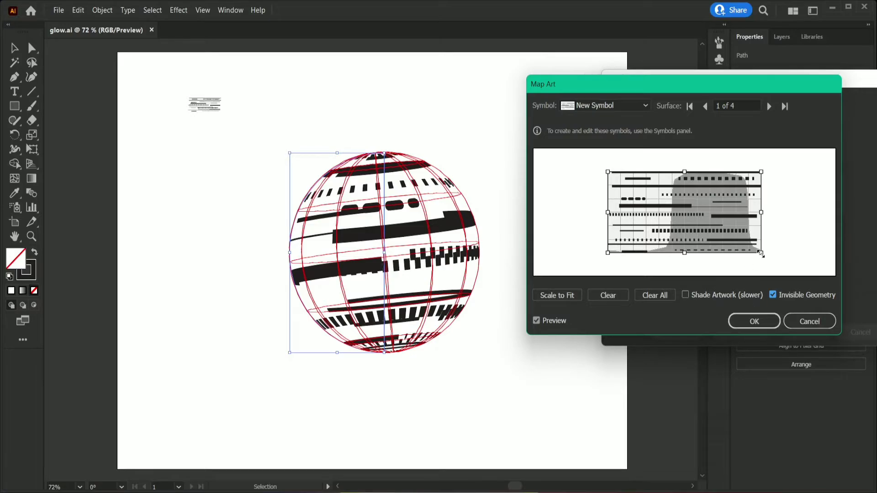
Shrink the mapped line pattern on surface 1 slightly, shift it a little to the right, and accept the mapping
{"action": "left_click_drag", "start_coordinate": [760, 252], "coordinate": [745, 236]}
{"action": "left_click_drag", "start_coordinate": [683, 208], "coordinate": [693, 207]}
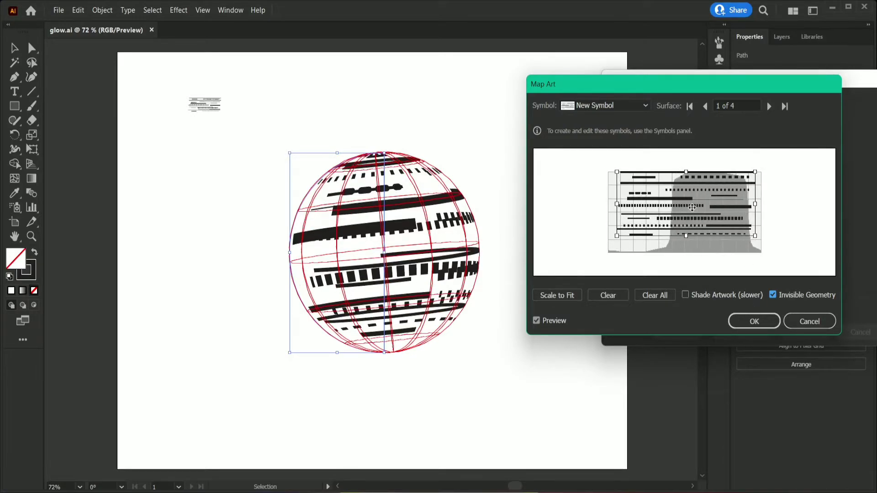
{"action": "left_click", "coordinate": [754, 322]}
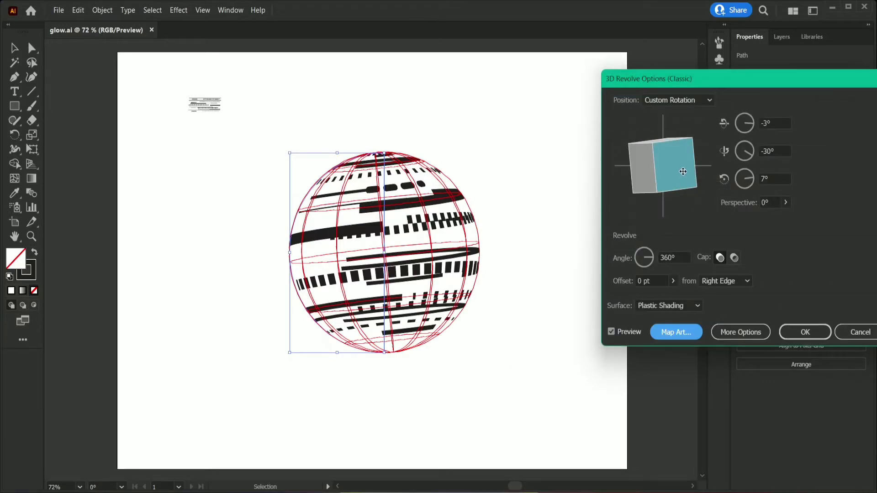
Rotate the sphere to 56°, 29°, 10° and move the mapped line pattern lower on surface 1
{"action": "left_click_drag", "start_coordinate": [682, 171], "coordinate": [657, 147]}
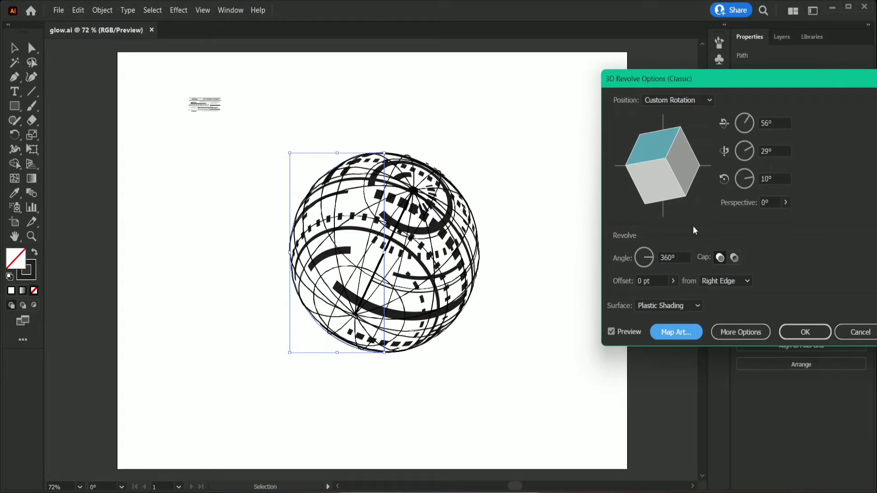
{"action": "left_click", "coordinate": [735, 332]}
{"action": "left_click", "coordinate": [685, 337]}
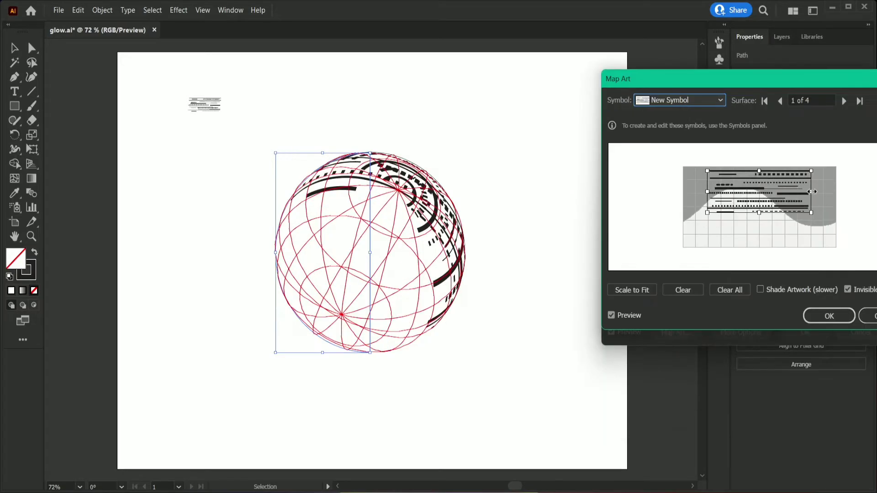
{"action": "left_click_drag", "start_coordinate": [796, 195], "coordinate": [785, 204]}
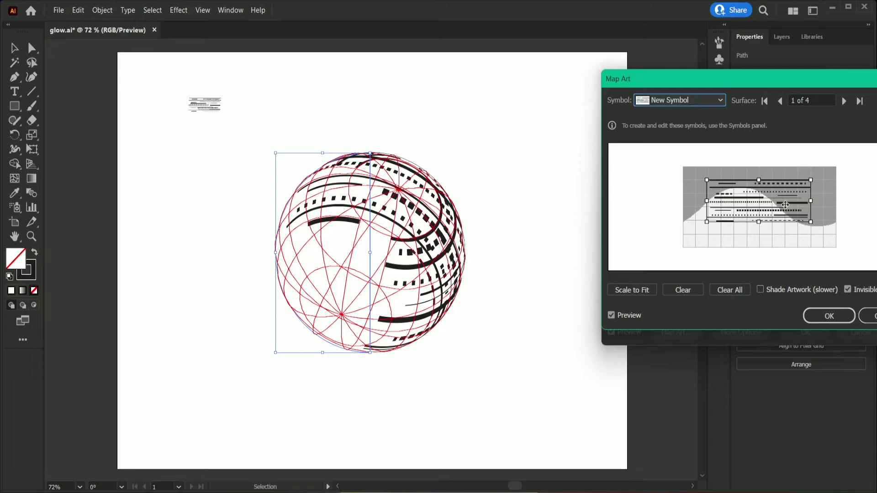
{"action": "left_click", "coordinate": [829, 316]}
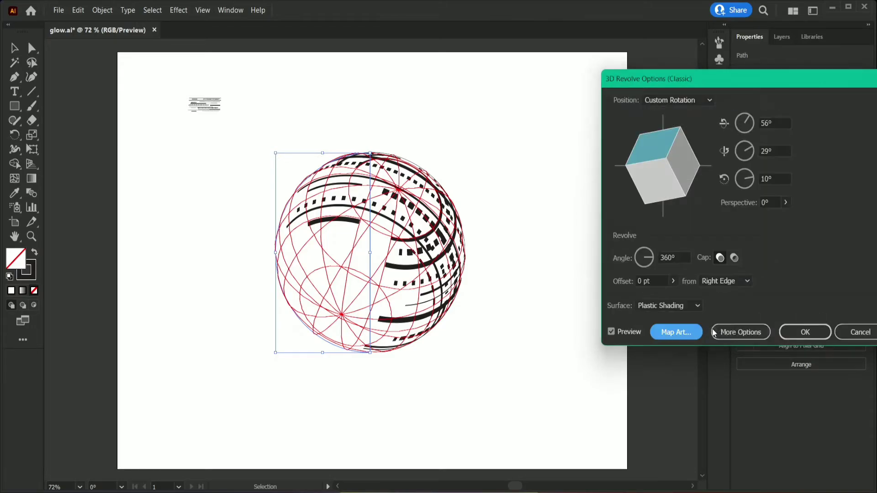
Rotate the sphere to 84°, -57°, -41°, slightly resize the mapped line pattern on surface 1, and apply the revolve effect
{"action": "mouse_move", "coordinate": [684, 165]}
{"action": "left_mouse_down"}
{"action": "mouse_move", "coordinate": [694, 145]}
{"action": "mouse_move", "coordinate": [676, 164]}
{"action": "mouse_move", "coordinate": [687, 161]}
{"action": "left_mouse_up"}
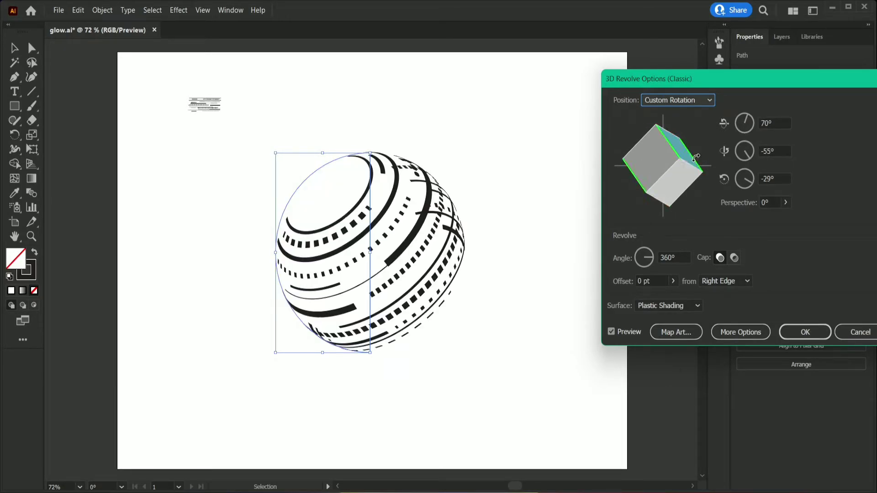
{"action": "left_click_drag", "start_coordinate": [683, 152], "coordinate": [683, 152]}
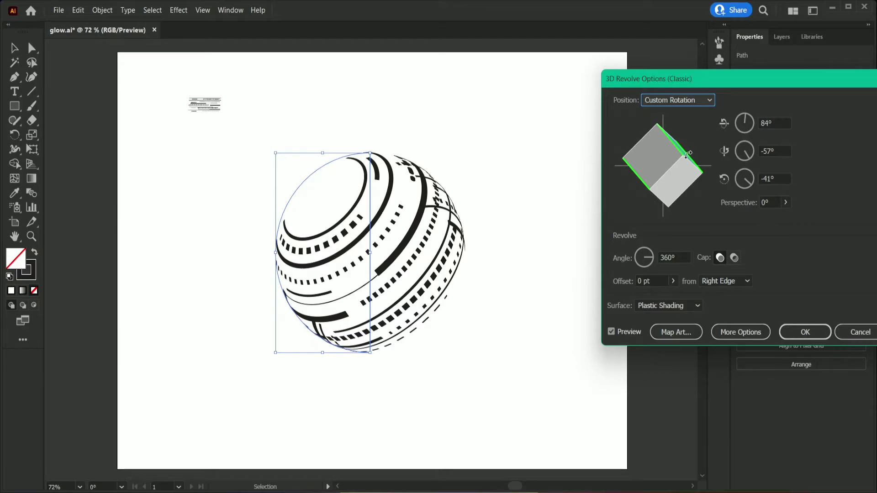
{"action": "left_click", "coordinate": [674, 332]}
{"action": "left_click_drag", "start_coordinate": [808, 212], "coordinate": [809, 201]}
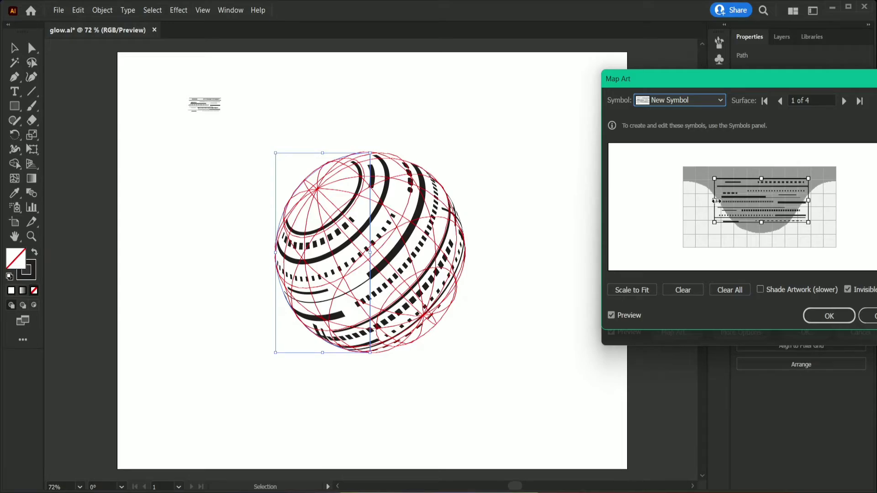
{"action": "left_click_drag", "start_coordinate": [715, 201], "coordinate": [713, 201]}
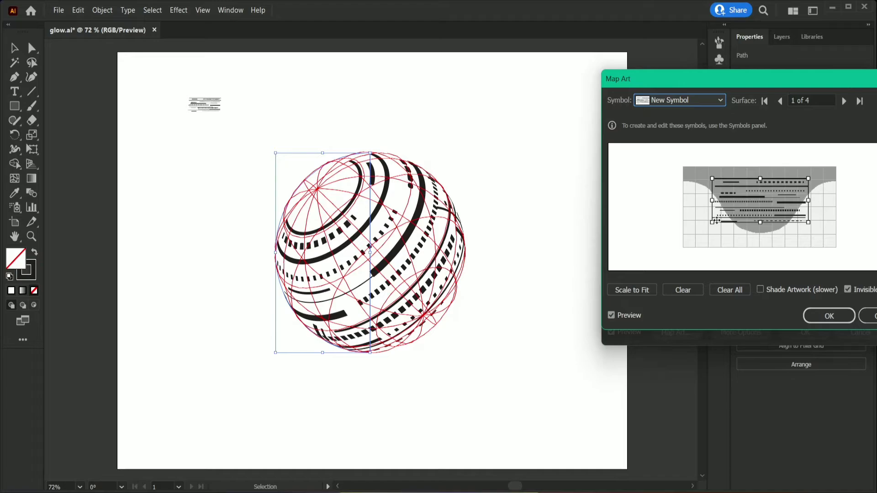
{"action": "left_click", "coordinate": [824, 314]}
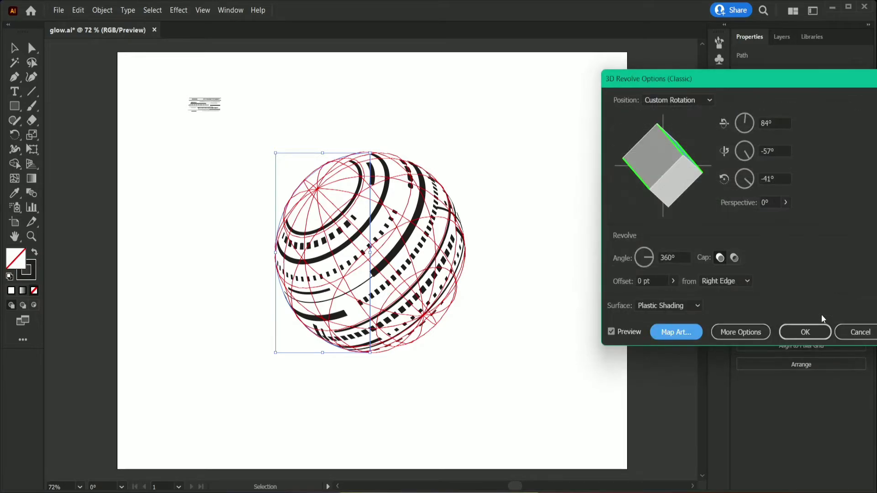
{"action": "left_click", "coordinate": [786, 332]}
{"action": "left_click", "coordinate": [598, 332]}
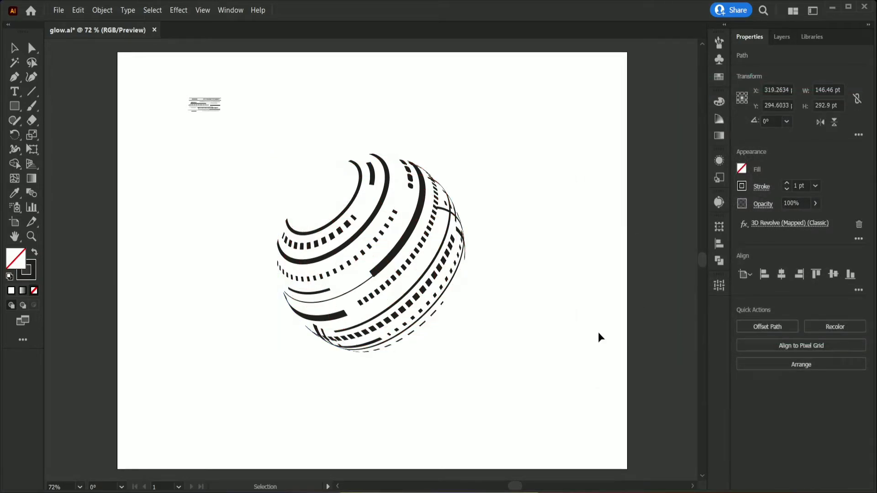
Draw a circle about 300 pt in diameter and position it so that it encloses the patterned sphere
{"action": "left_click_drag", "start_coordinate": [15, 105], "coordinate": [57, 136]}
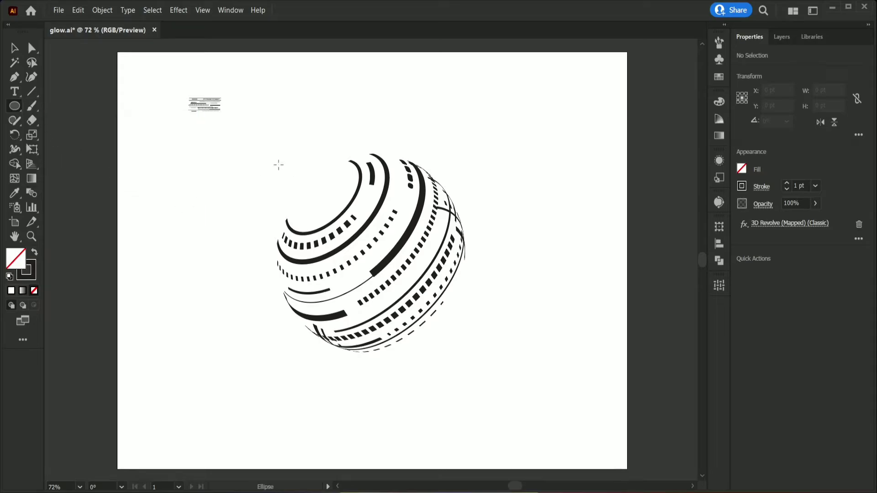
{"action": "left_click_drag", "start_coordinate": [298, 179], "coordinate": [484, 373]}
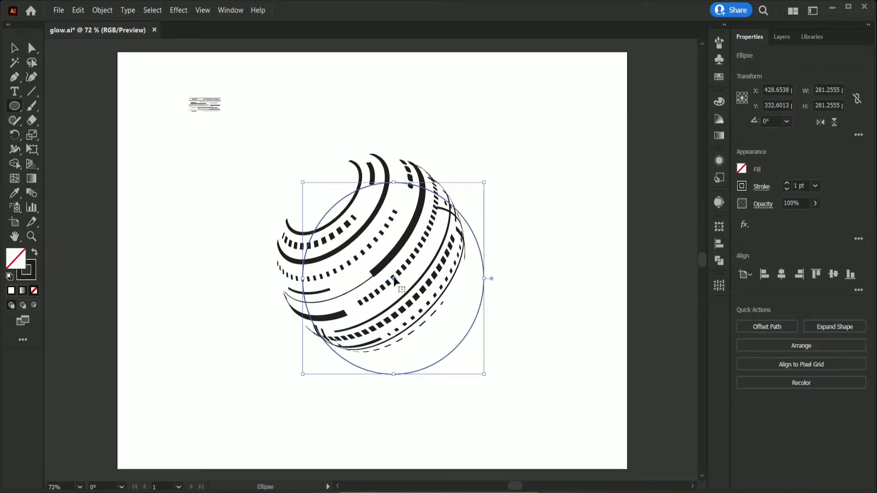
{"action": "left_click_drag", "start_coordinate": [393, 279], "coordinate": [369, 247]}
{"action": "left_click_drag", "start_coordinate": [457, 157], "coordinate": [467, 145]}
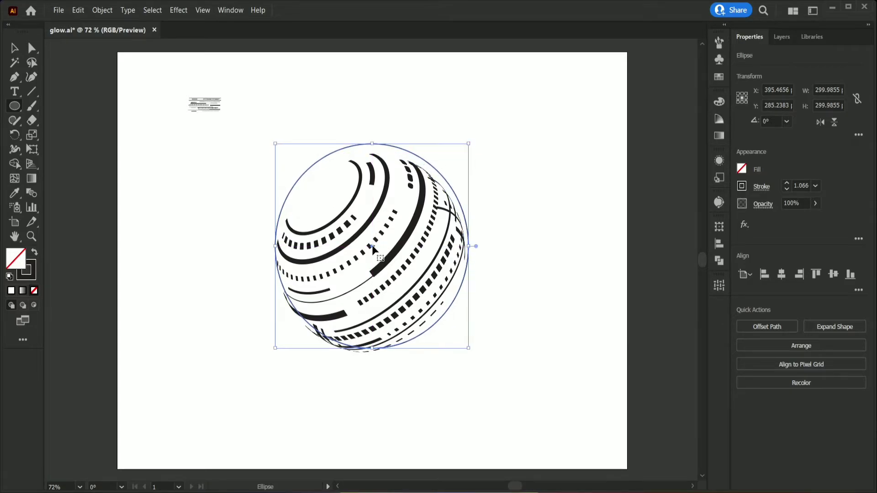
{"action": "left_click_drag", "start_coordinate": [371, 245], "coordinate": [367, 251]}
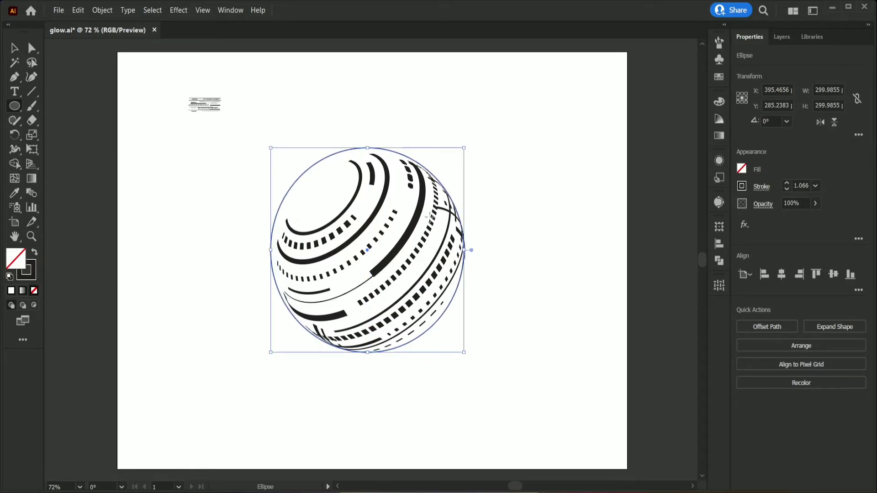
Fill the new circle around the sphere with the yellow-to-red linear gradient swatch
{"action": "left_click", "coordinate": [14, 48]}
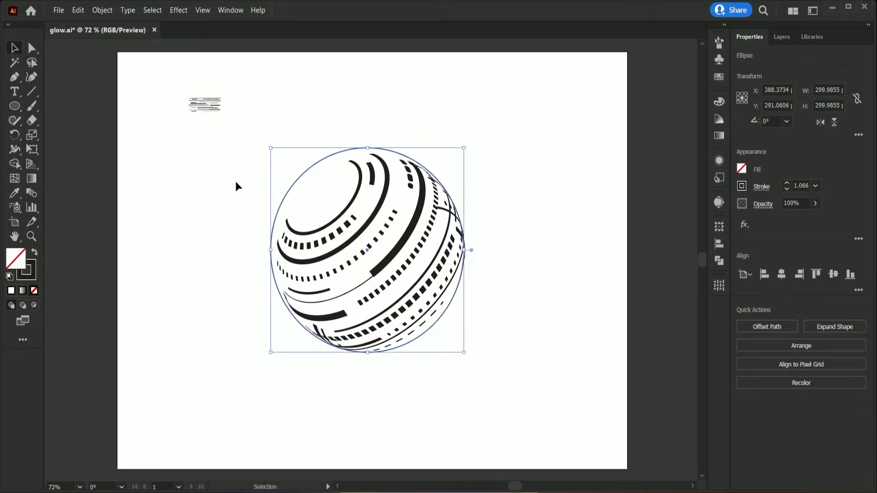
{"action": "left_click", "coordinate": [235, 181]}
{"action": "left_click", "coordinate": [330, 156]}
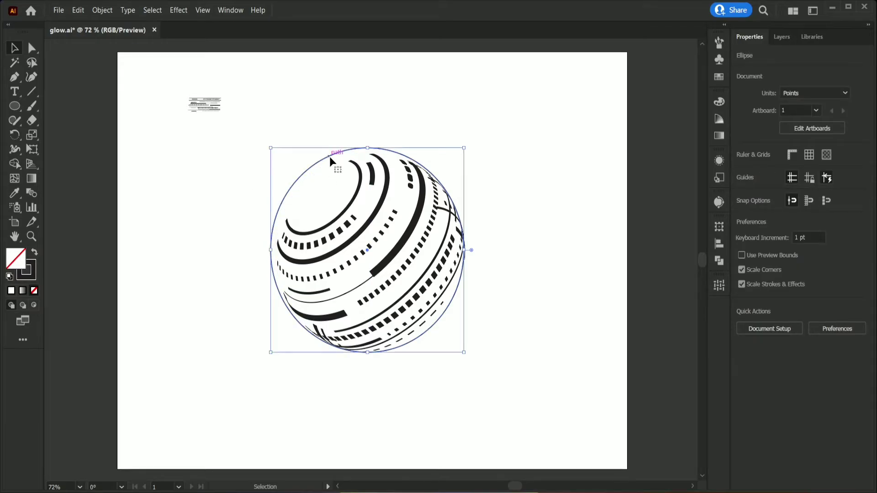
{"action": "left_click", "coordinate": [333, 159]}
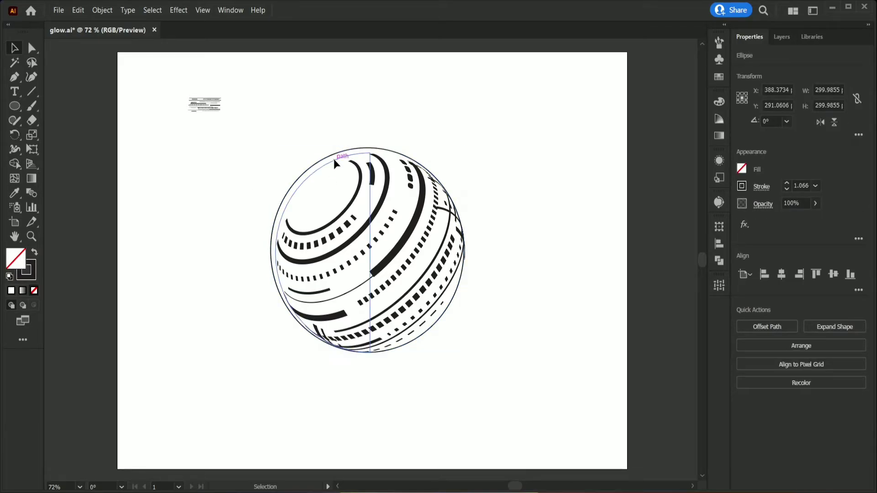
{"action": "left_click", "coordinate": [367, 147]}
{"action": "left_click", "coordinate": [741, 169]}
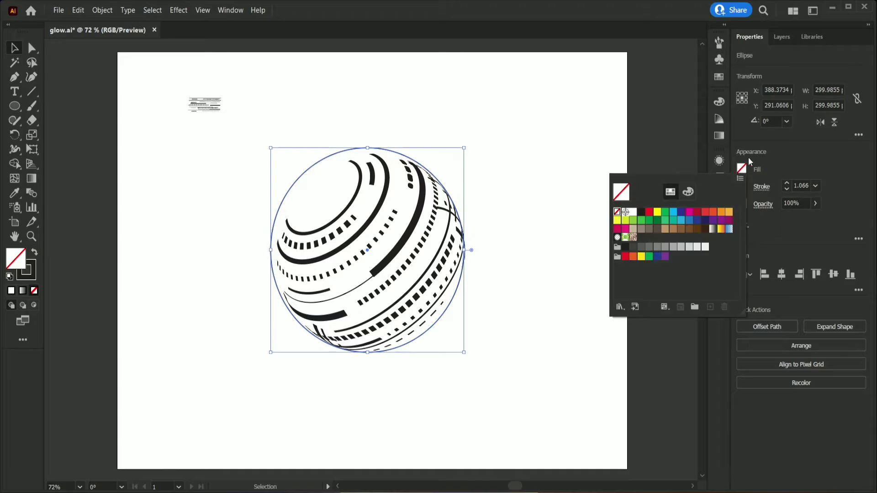
{"action": "left_click", "coordinate": [720, 229]}
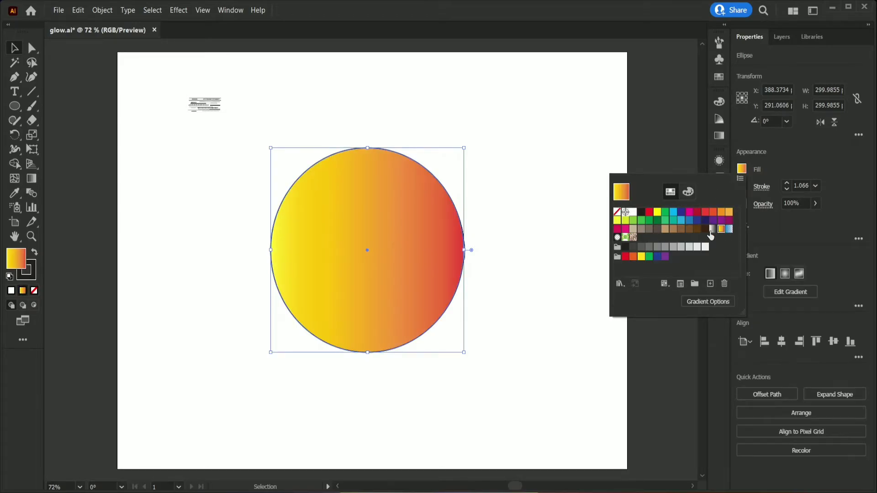
{"action": "left_click", "coordinate": [576, 306]}
{"action": "left_click", "coordinate": [570, 306]}
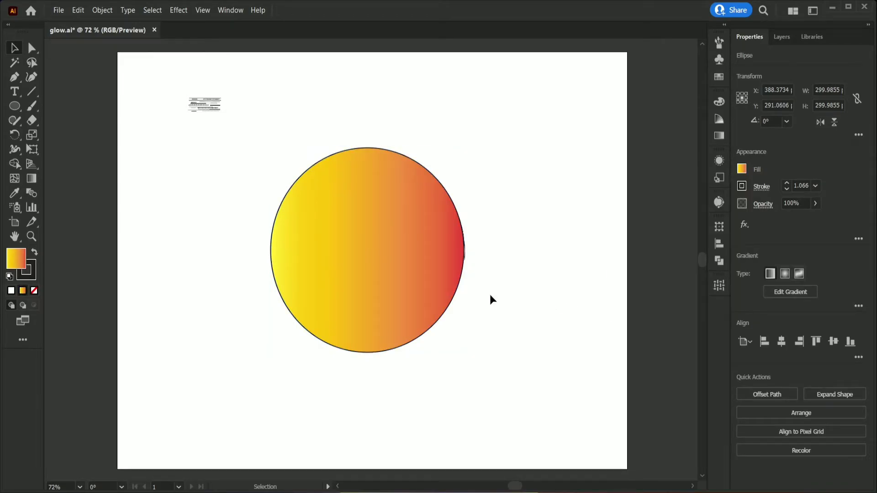
Send the gradient-filled circle to the back, behind the sphere's line pattern
{"action": "left_click", "coordinate": [446, 285]}
{"action": "right_click", "coordinate": [447, 286]}
{"action": "mouse_move", "coordinate": [480, 227]}
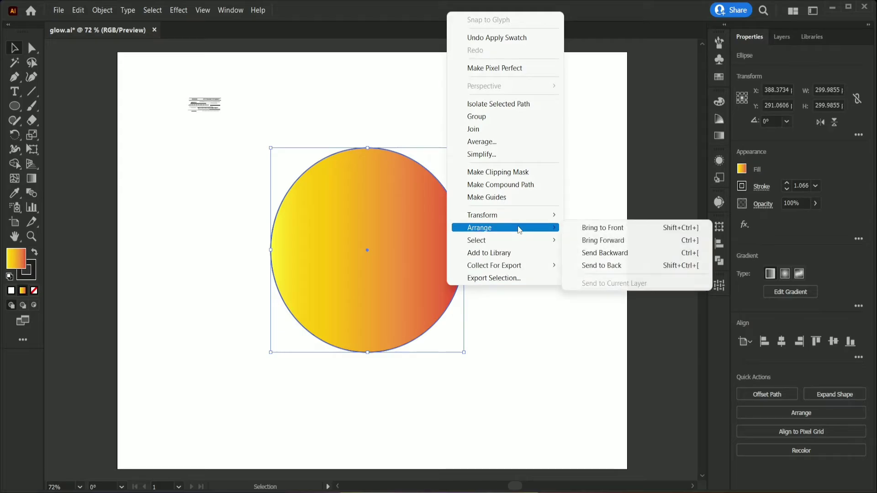
{"action": "left_click", "coordinate": [594, 267]}
{"action": "left_click", "coordinate": [564, 301]}
Edit the half circle's existing 3D Revolve effect and rotate the sphere to 98°, -49°, -39°
{"action": "left_click", "coordinate": [404, 236]}
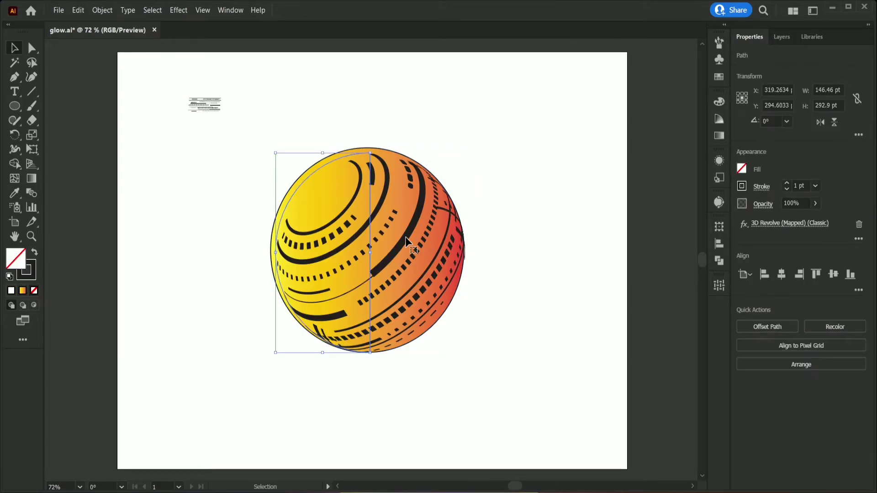
{"action": "left_click", "coordinate": [776, 223]}
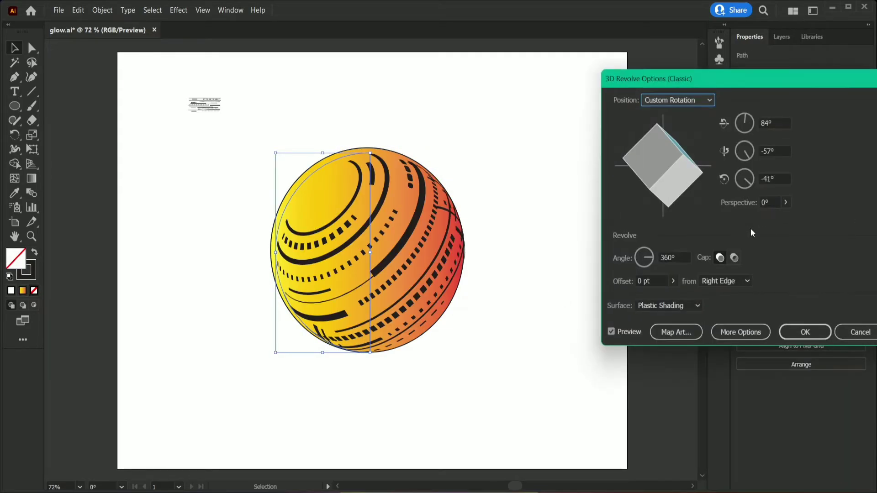
{"action": "left_click_drag", "start_coordinate": [693, 145], "coordinate": [692, 143]}
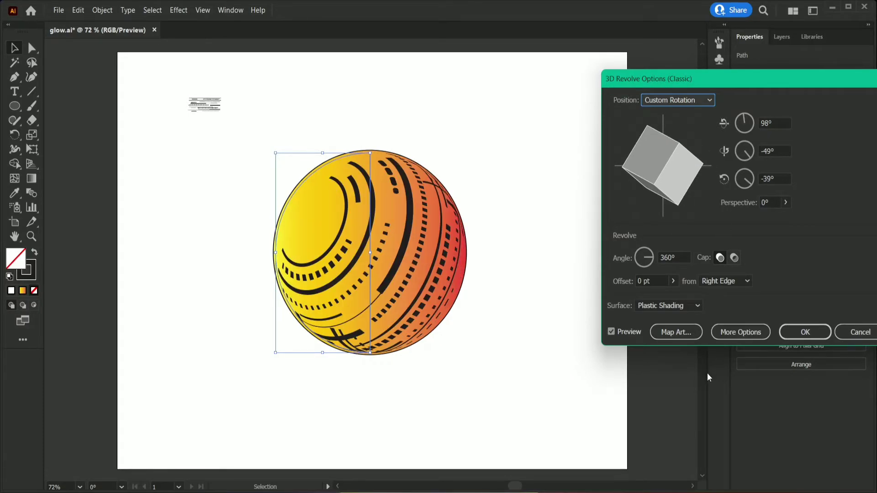
Widen the mapped line symbol on surface 1 of 4, shift it down over the visible area, and apply the mapping
{"action": "left_click", "coordinate": [684, 332]}
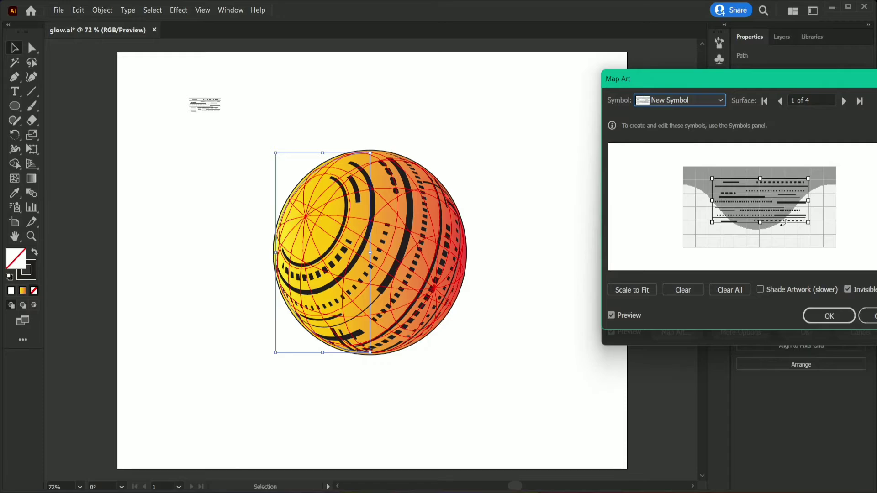
{"action": "mouse_move", "coordinate": [761, 224]}
{"action": "left_mouse_down"}
{"action": "mouse_move", "coordinate": [763, 242]}
{"action": "mouse_move", "coordinate": [763, 222]}
{"action": "left_mouse_up"}
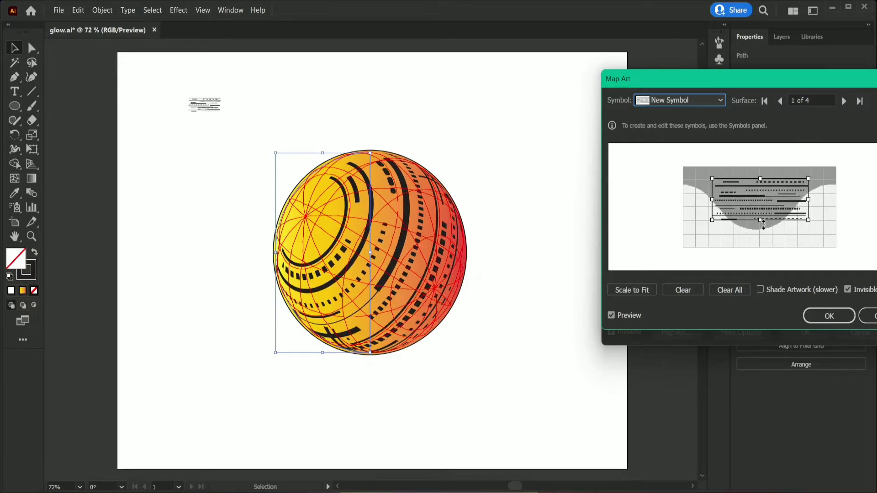
{"action": "left_click_drag", "start_coordinate": [712, 199], "coordinate": [743, 197]}
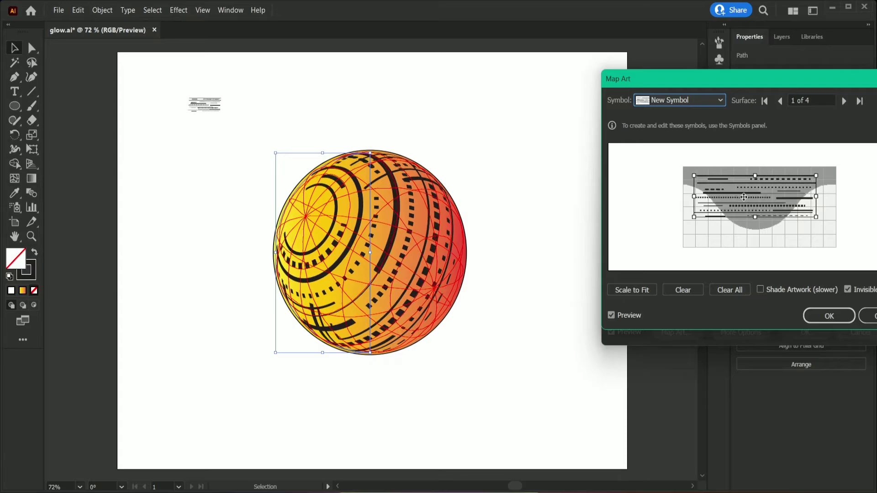
{"action": "left_click_drag", "start_coordinate": [818, 197], "coordinate": [814, 197]}
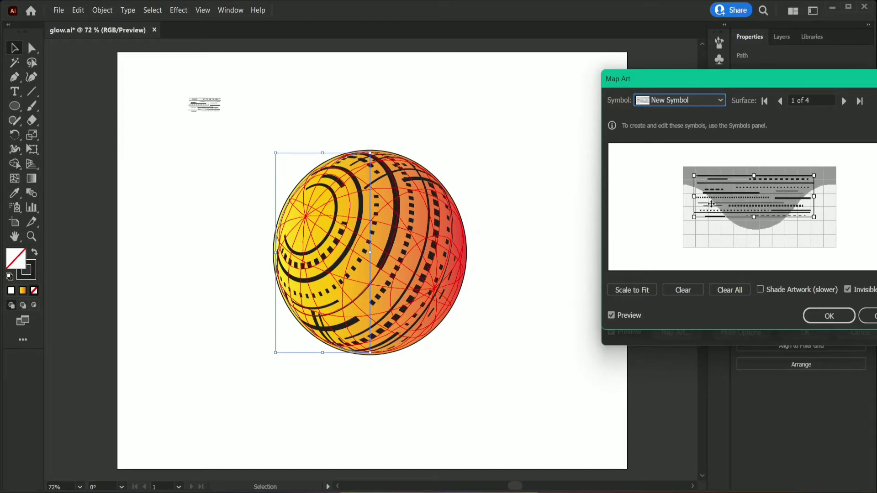
{"action": "left_click_drag", "start_coordinate": [711, 203], "coordinate": [695, 206]}
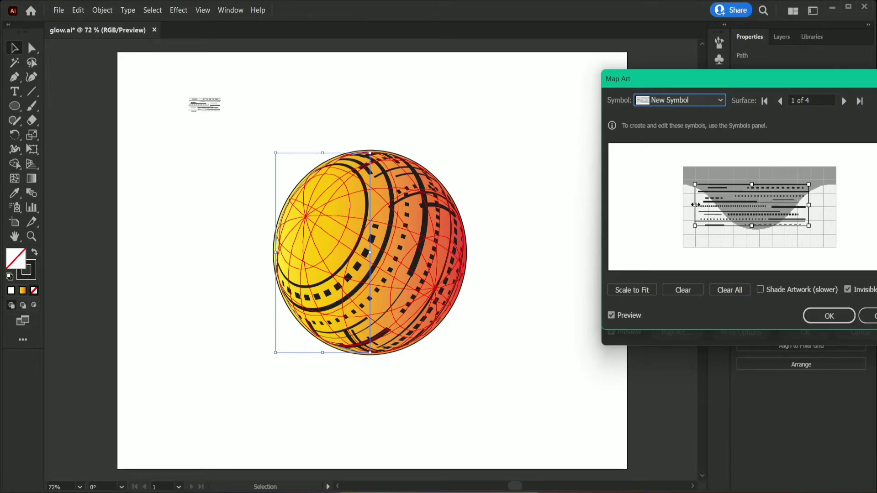
{"action": "left_click_drag", "start_coordinate": [695, 205], "coordinate": [691, 205]}
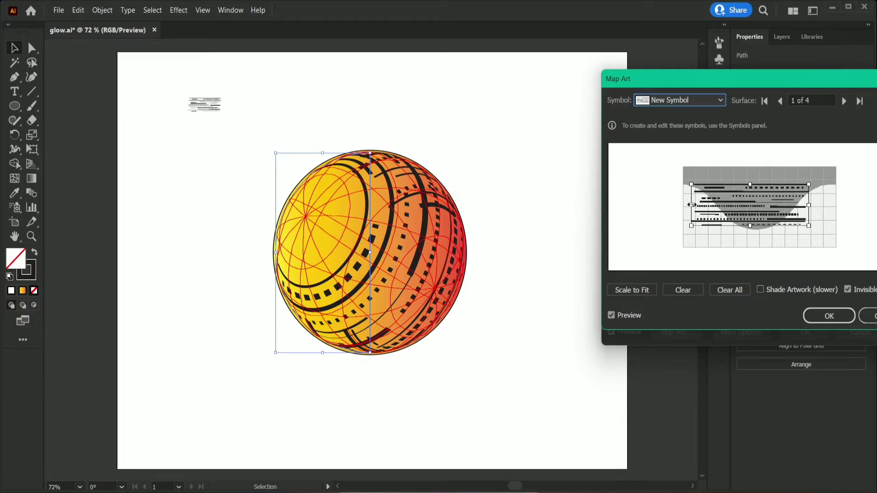
{"action": "left_click", "coordinate": [829, 317]}
{"action": "left_click", "coordinate": [788, 332]}
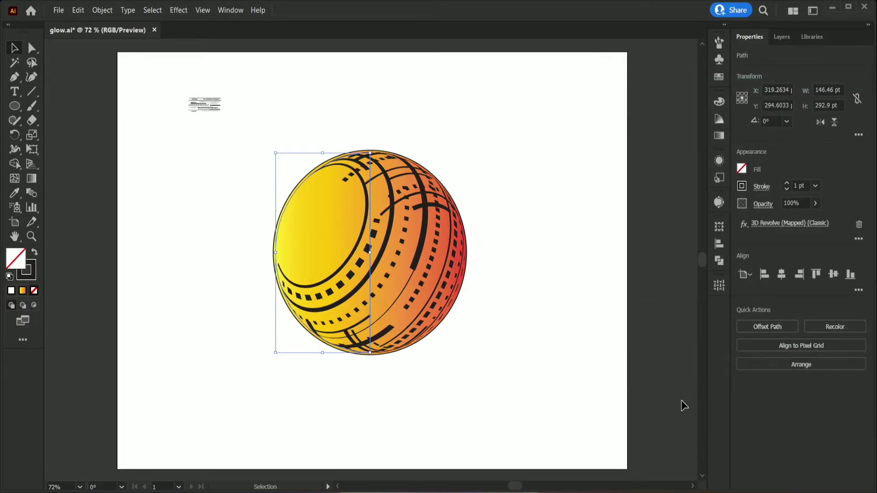
Isolate the front line-pattern artwork inside the expanded sphere's nested groups and clip group
{"action": "left_click", "coordinate": [682, 401]}
{"action": "left_click", "coordinate": [425, 256]}
{"action": "double_click", "coordinate": [421, 255]}
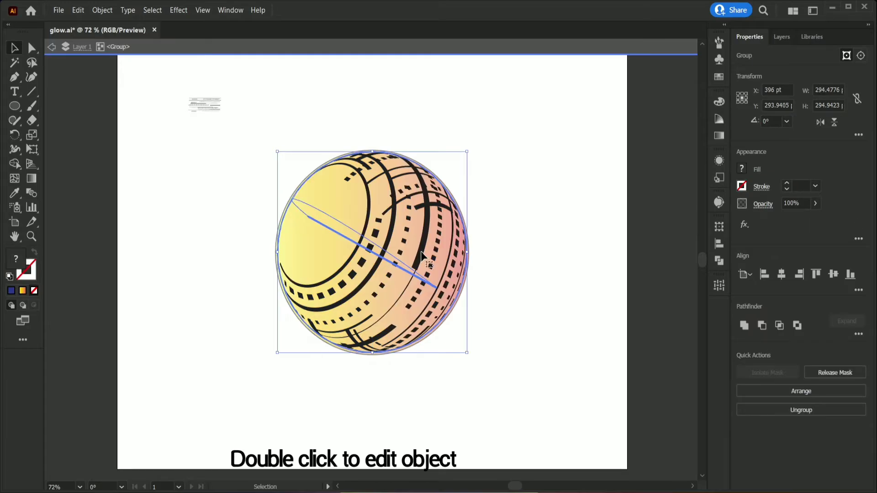
{"action": "double_click", "coordinate": [421, 255]}
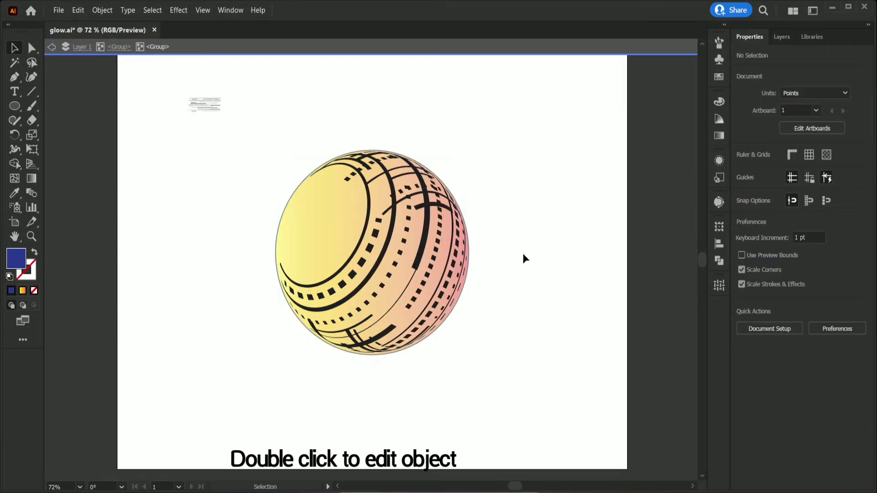
{"action": "left_click", "coordinate": [427, 255]}
{"action": "double_click", "coordinate": [427, 255]}
{"action": "left_click", "coordinate": [426, 260]}
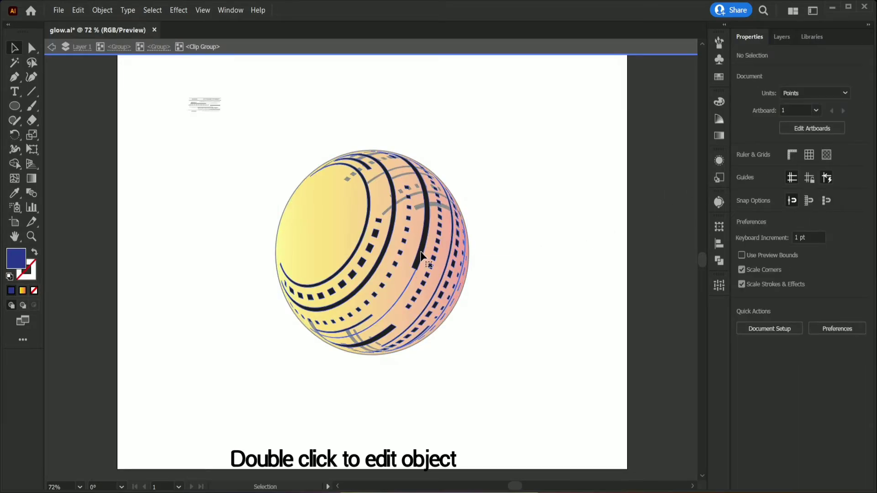
{"action": "double_click", "coordinate": [426, 260]}
Fill the thick curved line near the sphere's centre with dark blue and change it to white
{"action": "left_click", "coordinate": [422, 247]}
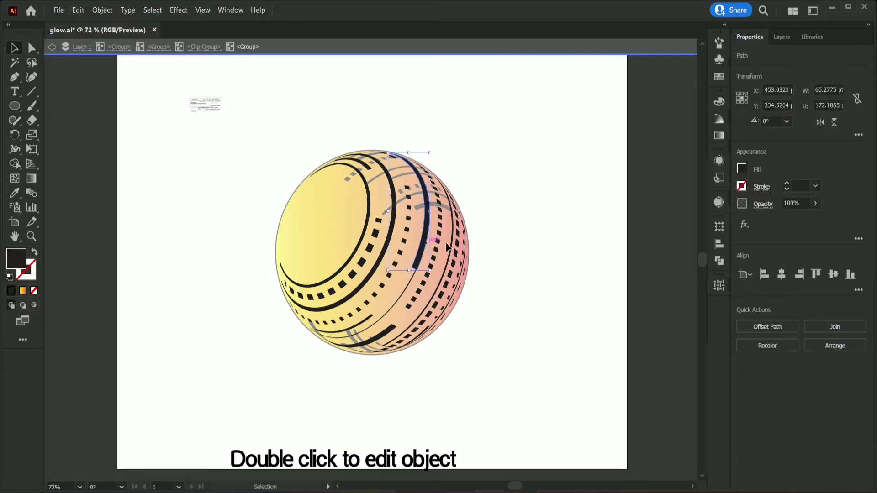
{"action": "left_click", "coordinate": [744, 169]}
{"action": "left_click", "coordinate": [681, 212]}
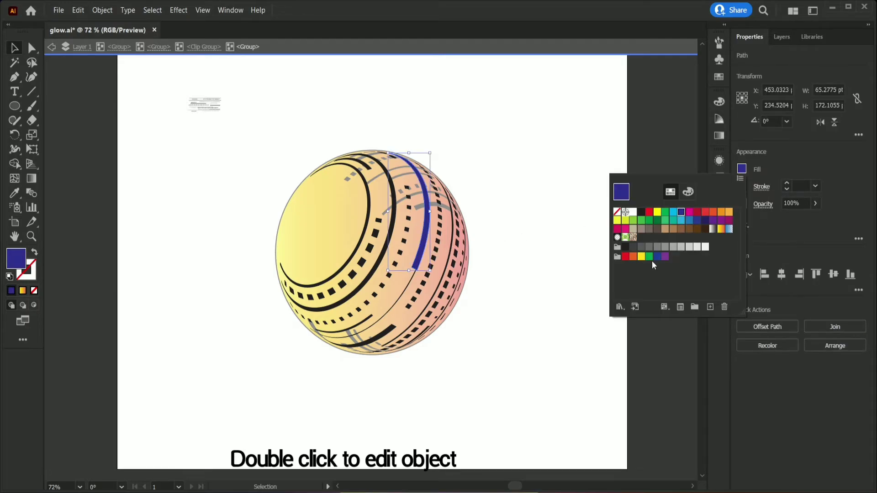
{"action": "left_click", "coordinate": [632, 212]}
{"action": "double_click", "coordinate": [562, 356]}
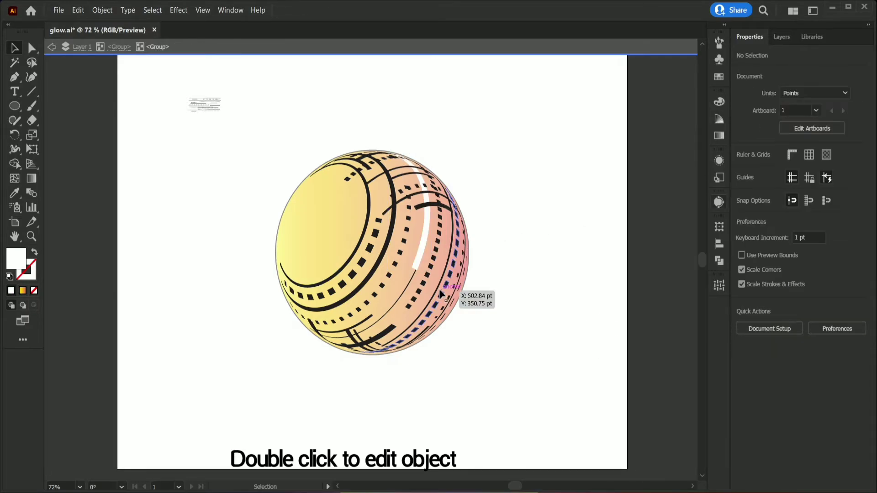
Select the whole front line group inside the sphere's clip group, fill it with white, and exit isolation
{"action": "left_click", "coordinate": [438, 292]}
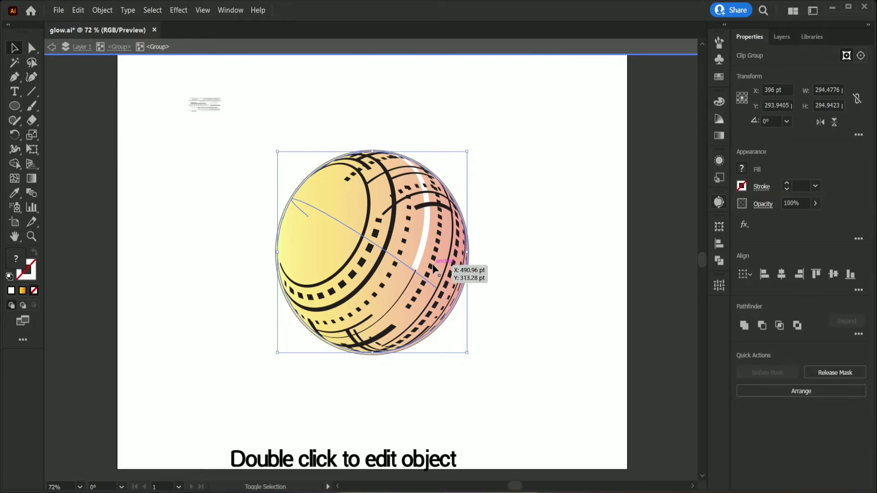
{"action": "double_click", "coordinate": [438, 270]}
{"action": "left_click", "coordinate": [421, 263]}
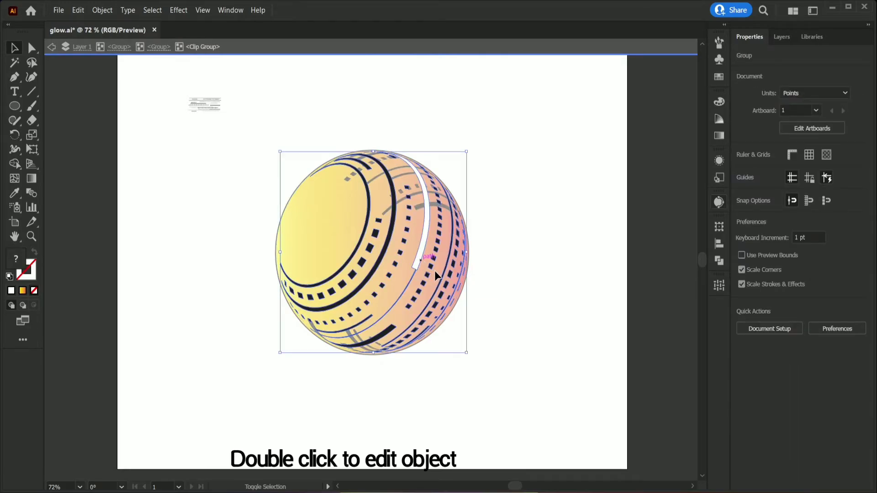
{"action": "left_click", "coordinate": [742, 172]}
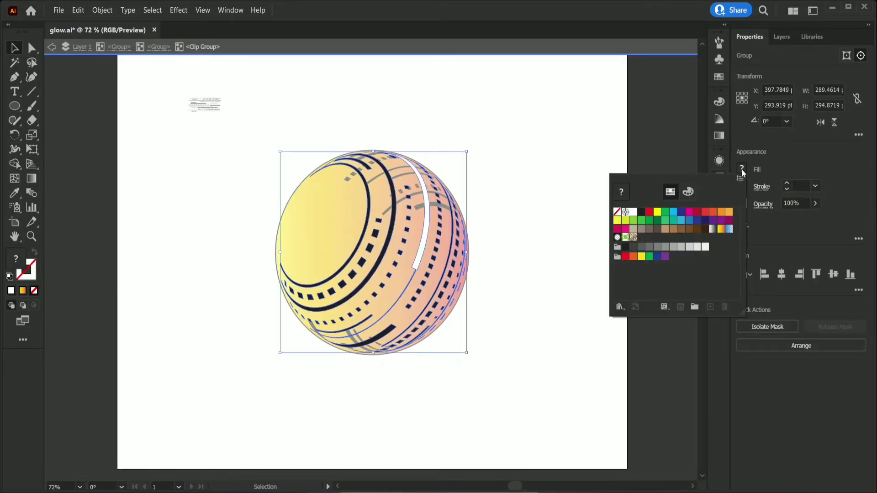
{"action": "left_click", "coordinate": [665, 213]}
{"action": "left_click", "coordinate": [633, 211]}
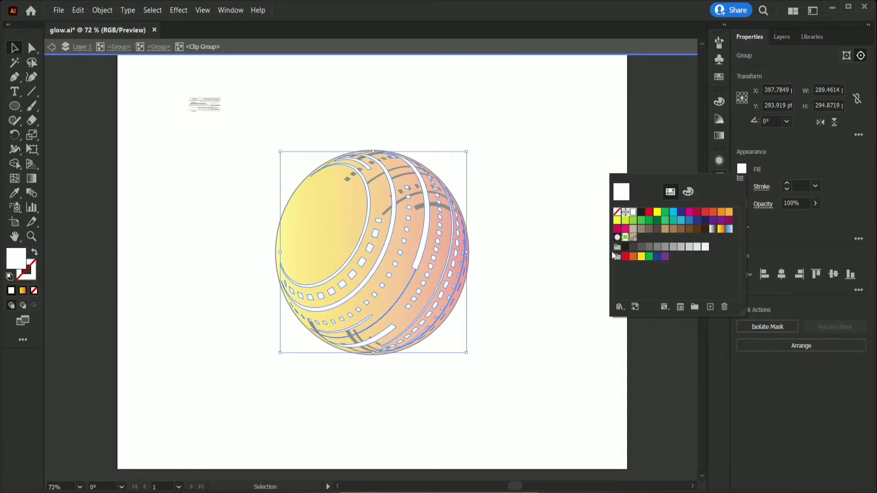
{"action": "left_click", "coordinate": [587, 303]}
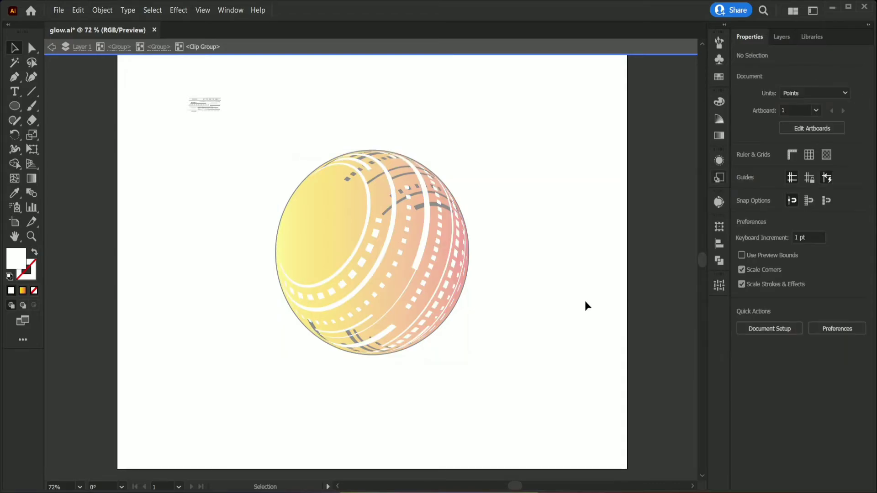
{"action": "left_click", "coordinate": [56, 51]}
{"action": "left_click", "coordinate": [55, 51]}
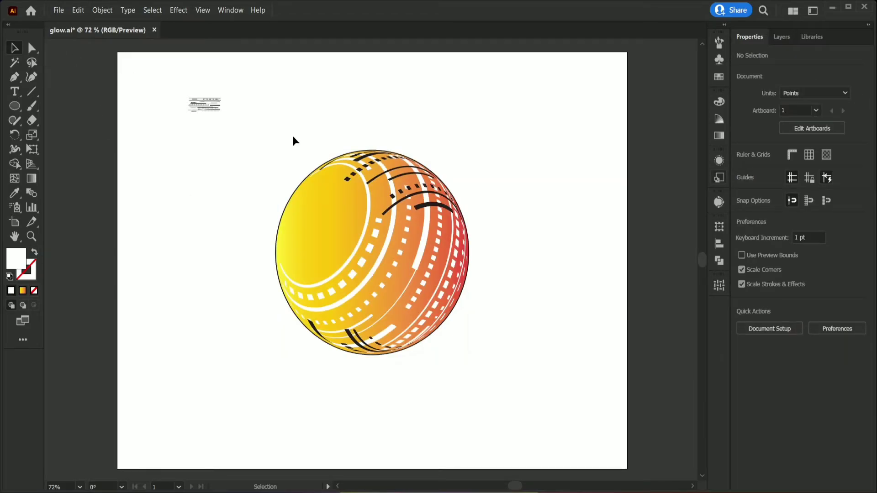
Delete the remaining black group of rear lines nested inside the sphere and exit isolation
{"action": "left_click", "coordinate": [402, 196]}
{"action": "double_click", "coordinate": [407, 201]}
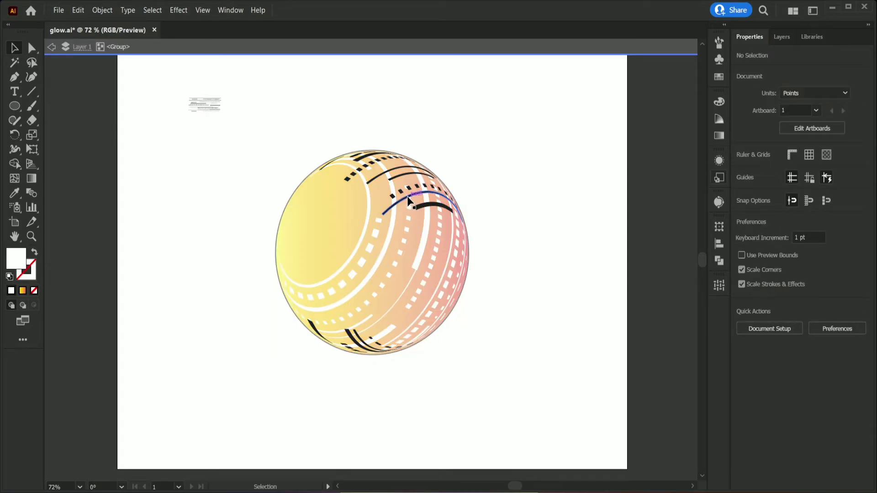
{"action": "double_click", "coordinate": [408, 197]}
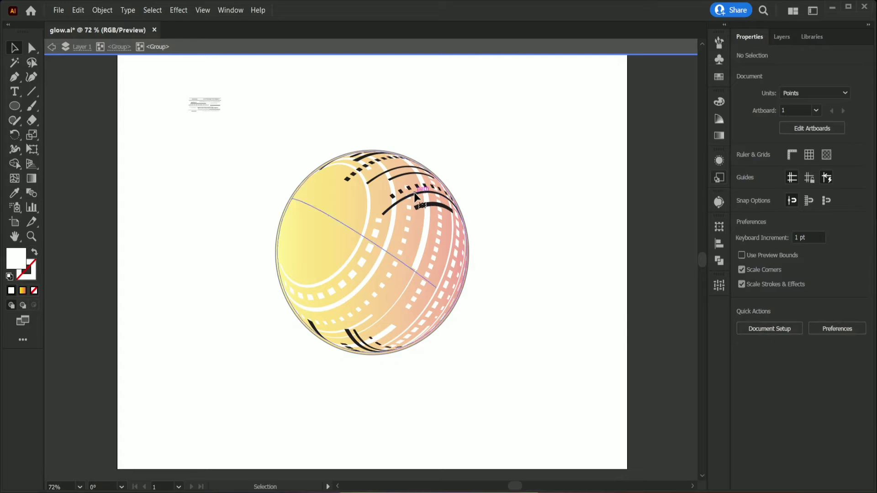
{"action": "left_click", "coordinate": [415, 193]}
{"action": "double_click", "coordinate": [416, 194]}
{"action": "left_click", "coordinate": [415, 195]}
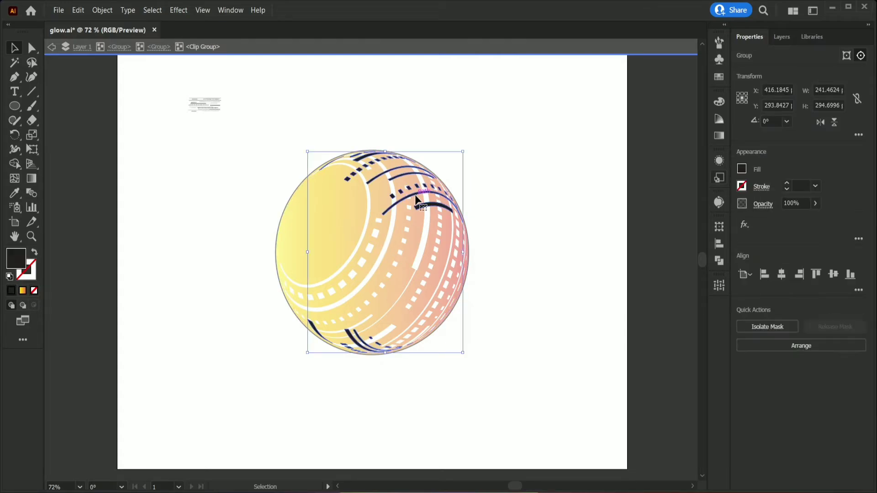
{"action": "key", "text": "Delete"}
{"action": "left_click", "coordinate": [52, 49]}
{"action": "left_click", "coordinate": [52, 50]}
{"action": "left_click", "coordinate": [52, 49]}
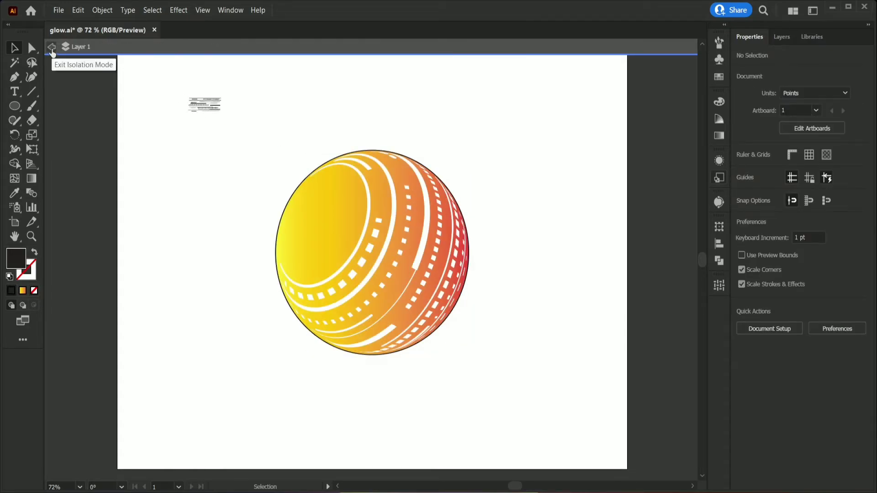
{"action": "left_click", "coordinate": [51, 50]}
Set the blending mode of the sphere's white line-pattern group to Overlay
{"action": "left_click", "coordinate": [763, 204]}
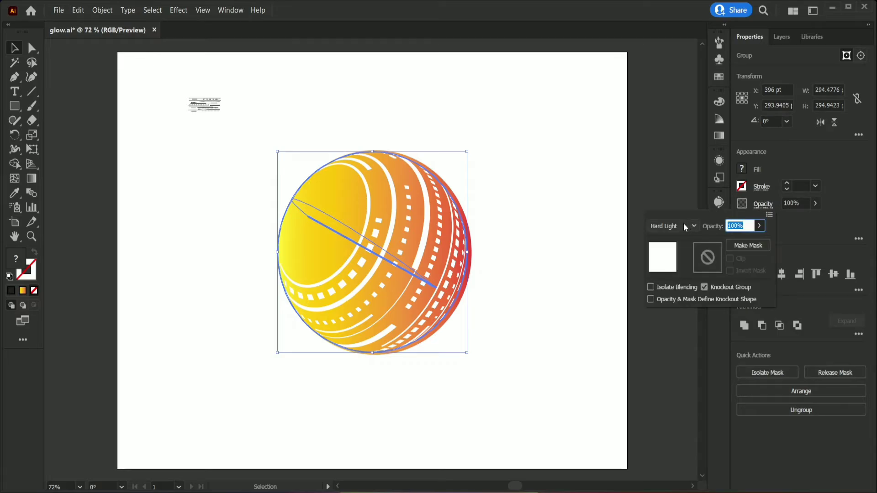
{"action": "left_click", "coordinate": [684, 224]}
{"action": "left_click", "coordinate": [670, 340]}
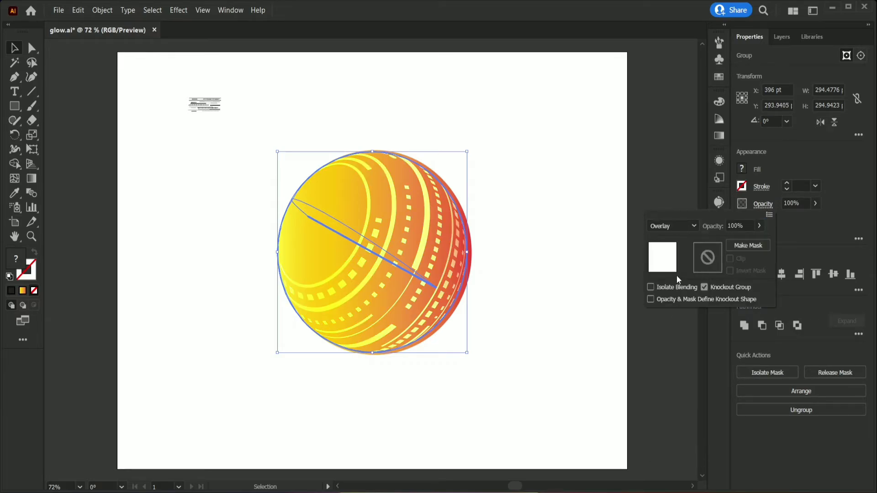
{"action": "left_click", "coordinate": [527, 279]}
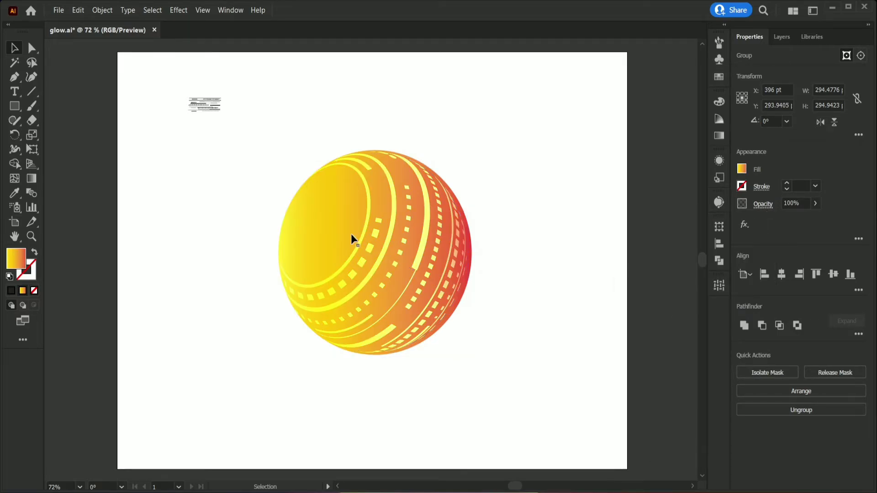
Draw a rectangle about 762 × 575 pt covering most of the artboard and send it to the back
{"action": "left_click", "coordinate": [14, 108]}
{"action": "left_click_drag", "start_coordinate": [131, 72], "coordinate": [621, 464]}
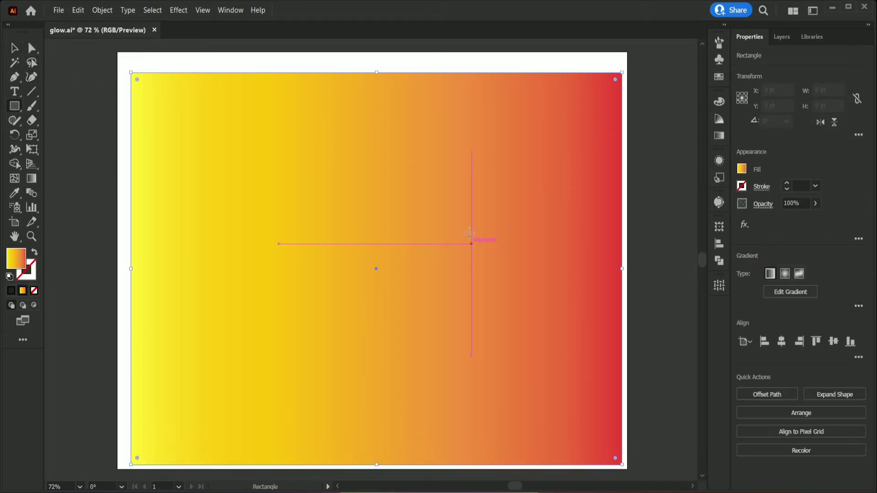
{"action": "right_click", "coordinate": [471, 221]}
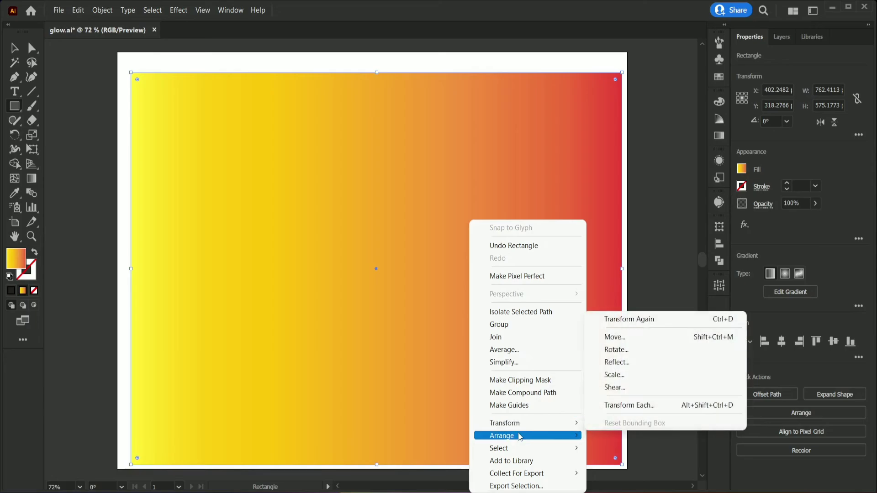
{"action": "mouse_move", "coordinate": [550, 437]}
{"action": "left_click", "coordinate": [639, 475]}
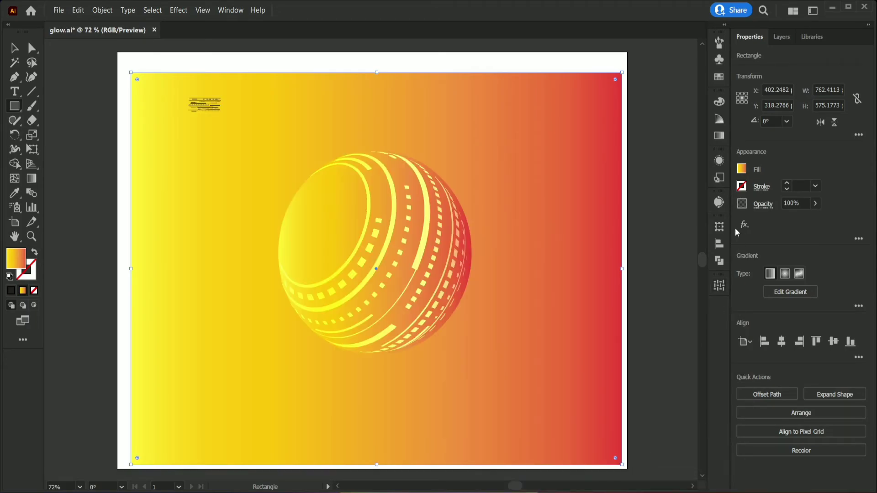
Fill the background rectangle with black
{"action": "left_click", "coordinate": [741, 169]}
{"action": "left_click", "coordinate": [624, 243]}
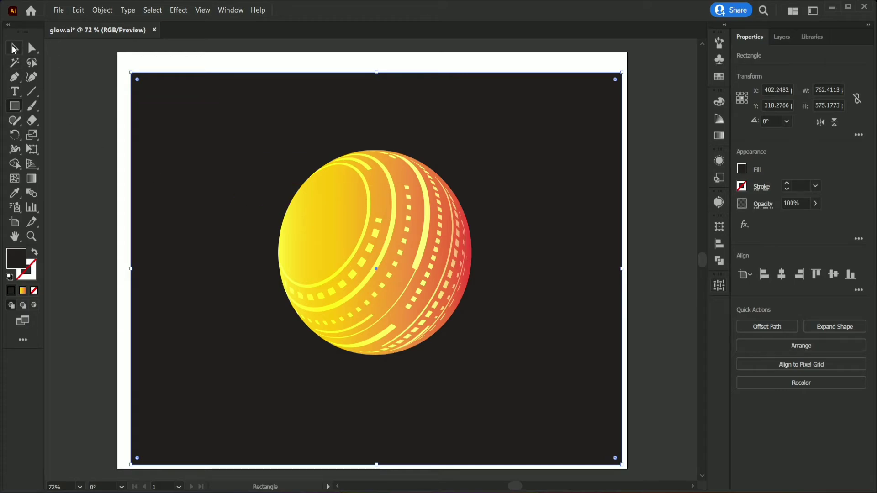
{"action": "left_click", "coordinate": [13, 48]}
Shrink the gradient circle behind the sphere's lines to about 294.5 pt in diameter
{"action": "left_click", "coordinate": [336, 232]}
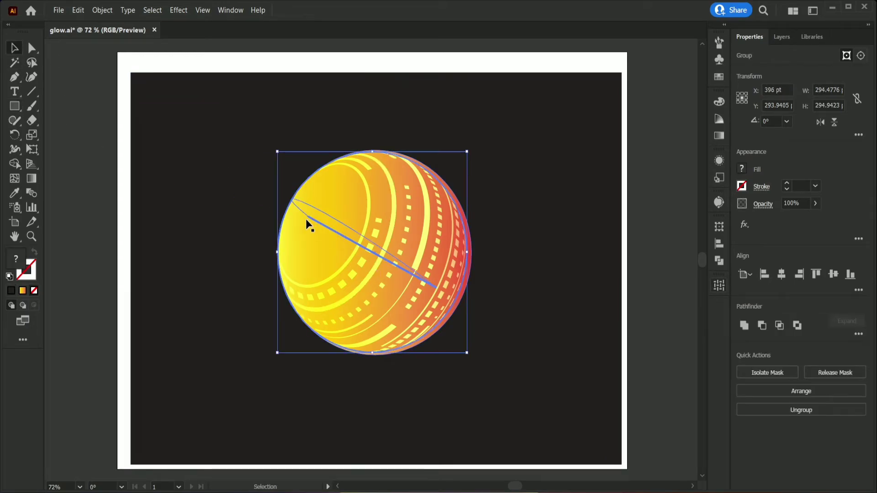
{"action": "left_click", "coordinate": [475, 252]}
{"action": "left_click", "coordinate": [472, 250]}
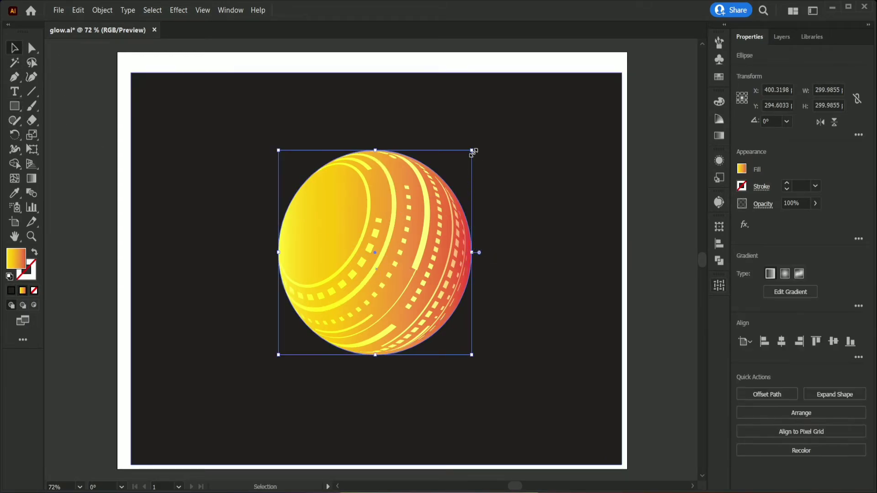
{"action": "left_click_drag", "start_coordinate": [473, 151], "coordinate": [467, 156]}
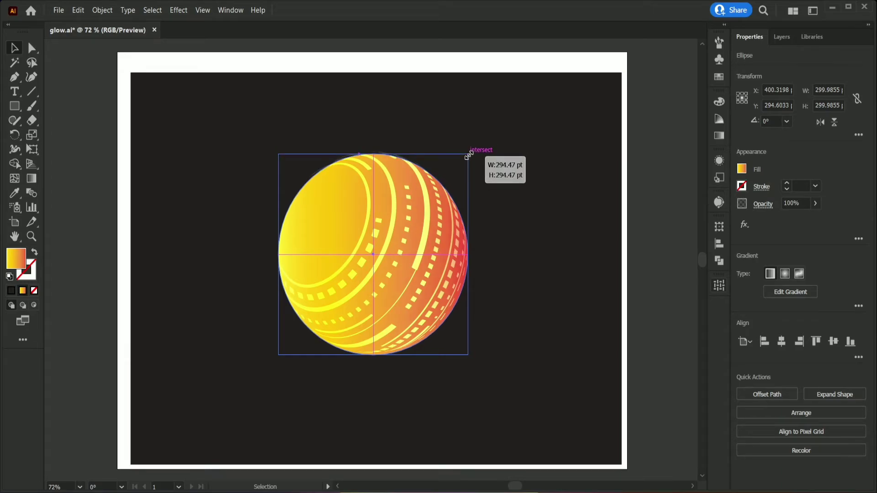
{"action": "left_click_drag", "start_coordinate": [467, 156], "coordinate": [468, 155]}
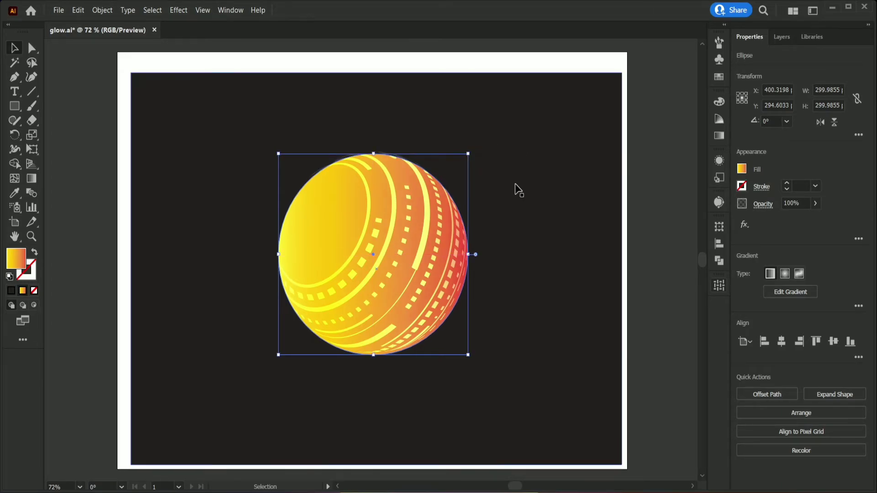
{"action": "left_click", "coordinate": [529, 201]}
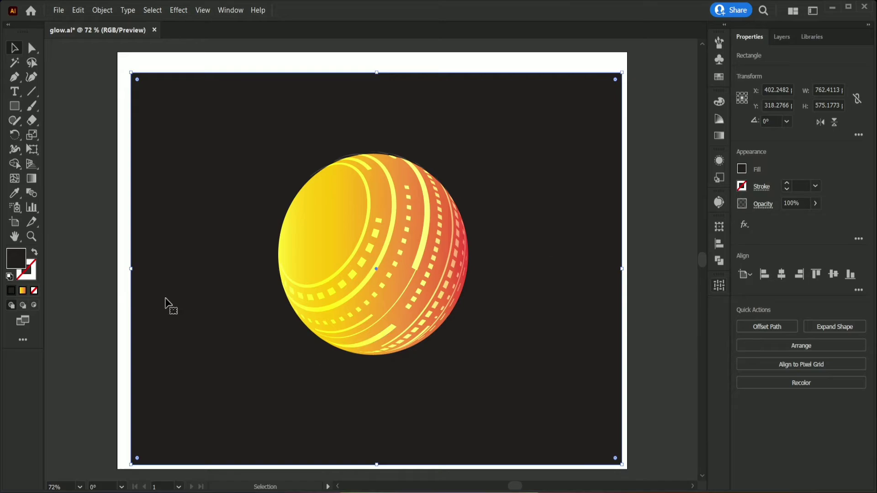
Draw a circle about 207.8 pt in diameter beside the sphere's upper right edge with the Ellipse tool
{"action": "left_click", "coordinate": [14, 106]}
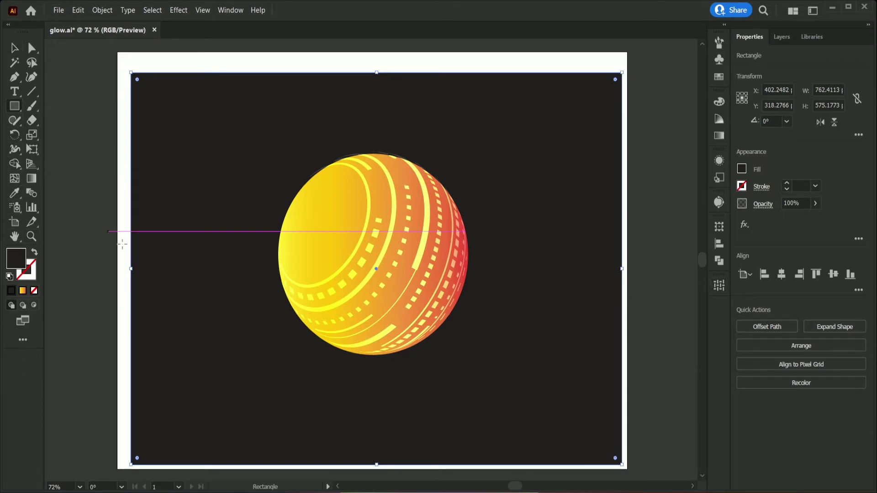
{"action": "left_click", "coordinate": [17, 109]}
{"action": "left_click", "coordinate": [62, 137]}
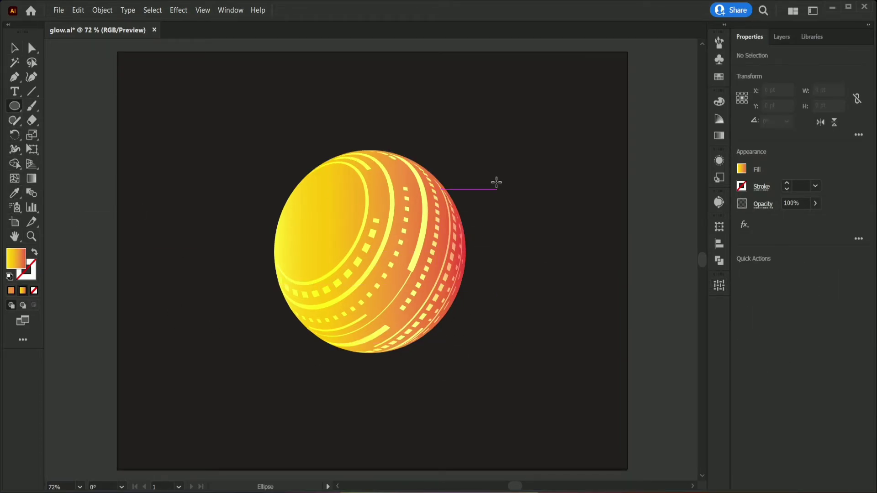
{"action": "left_click_drag", "start_coordinate": [461, 145], "coordinate": [594, 286]}
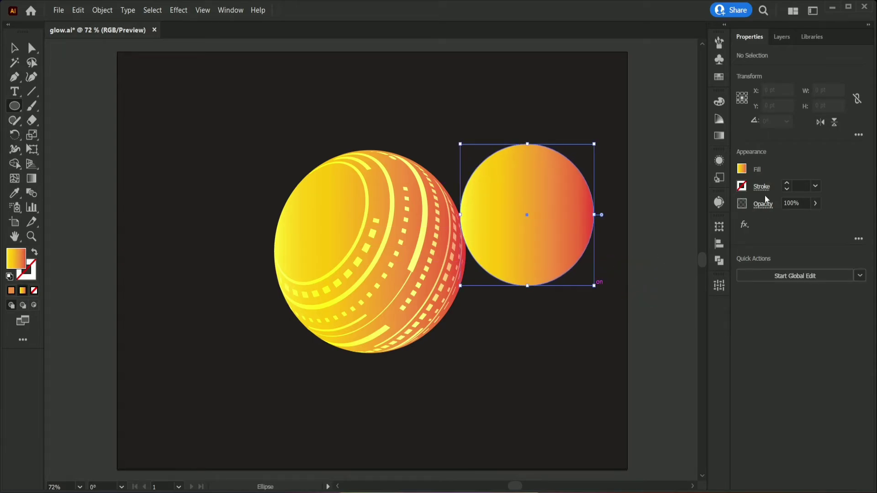
Give the new circle a radial gradient with only a red centre stop and a yellow stop at about 36.5%
{"action": "left_click", "coordinate": [719, 137]}
{"action": "left_click_drag", "start_coordinate": [651, 209], "coordinate": [672, 225]}
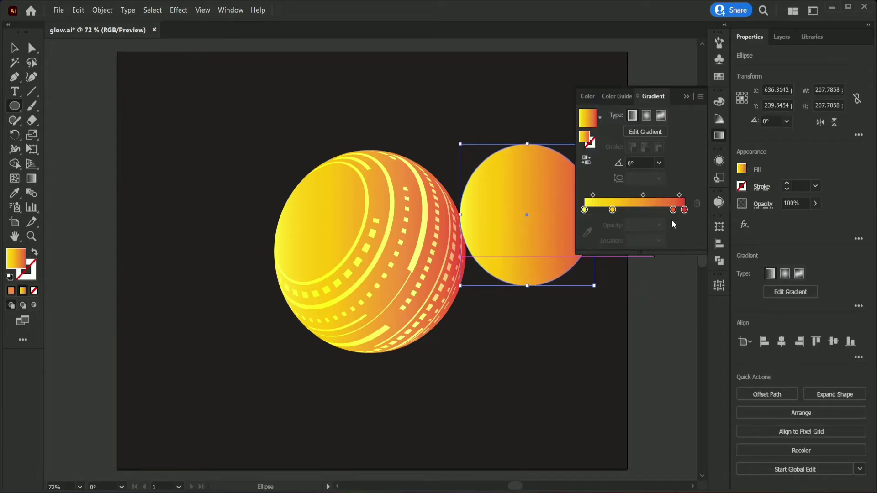
{"action": "left_click", "coordinate": [646, 115]}
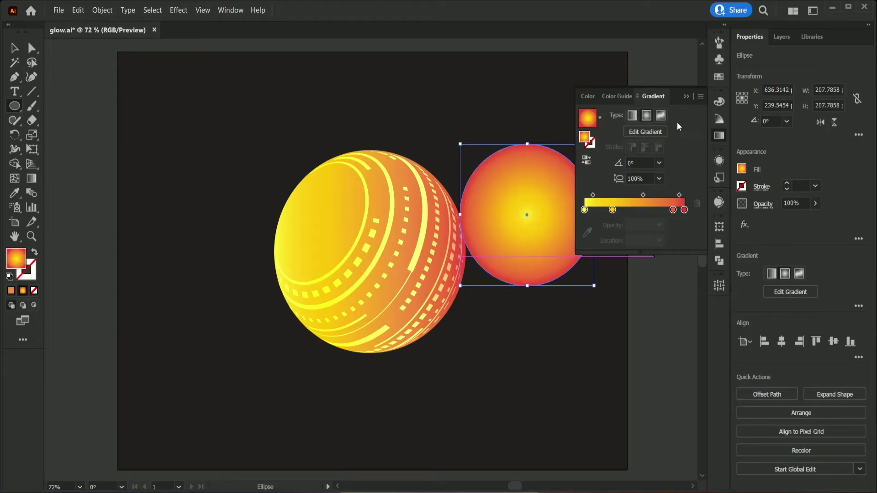
{"action": "left_click_drag", "start_coordinate": [672, 210], "coordinate": [676, 234]}
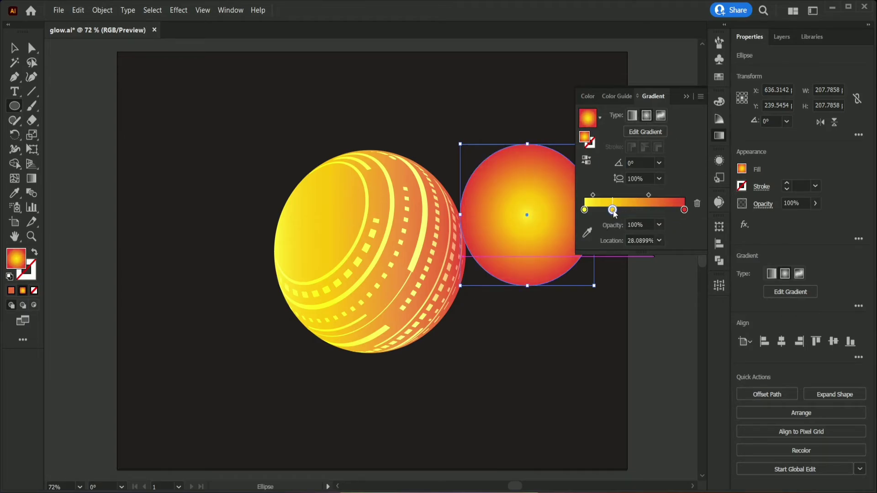
{"action": "left_click_drag", "start_coordinate": [612, 209], "coordinate": [584, 212]}
{"action": "left_click_drag", "start_coordinate": [683, 210], "coordinate": [620, 210]}
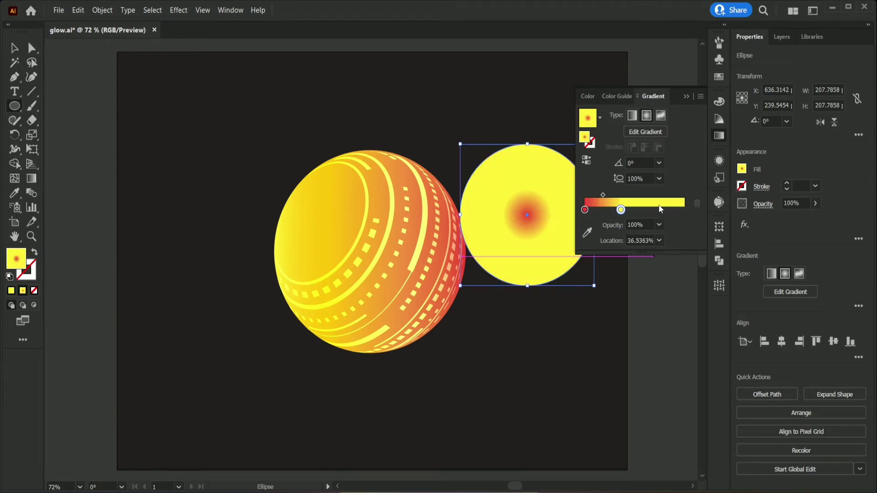
Add a white stop at about 93.5% to the circle's radial gradient
{"action": "left_click", "coordinate": [677, 209]}
{"action": "left_click_drag", "start_coordinate": [678, 209], "coordinate": [674, 211]}
{"action": "double_click", "coordinate": [674, 211]}
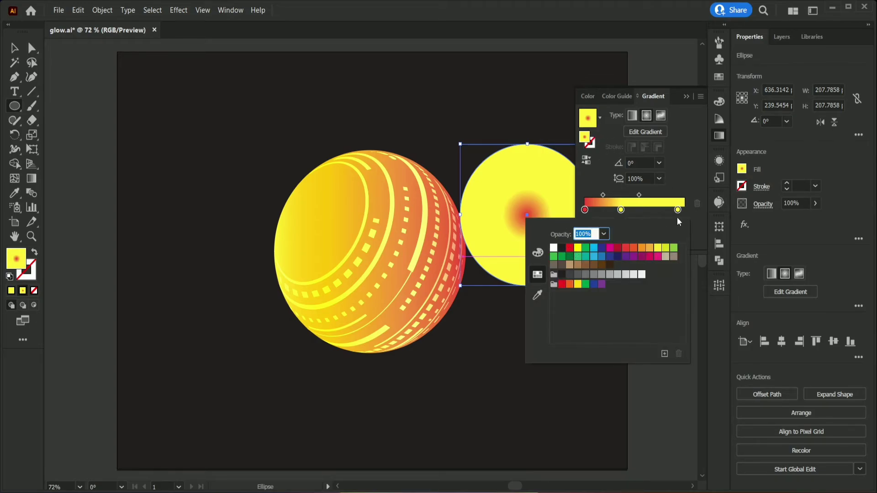
{"action": "left_click", "coordinate": [677, 212]}
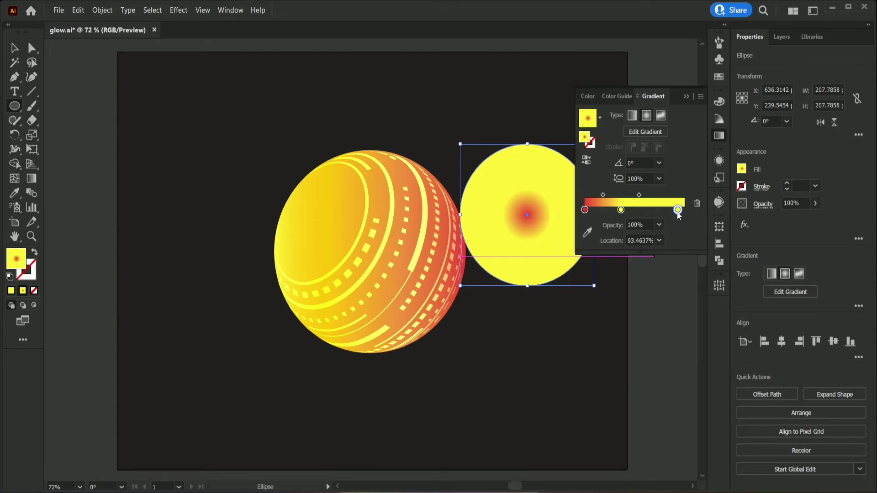
{"action": "double_click", "coordinate": [677, 211]}
{"action": "left_click", "coordinate": [554, 248]}
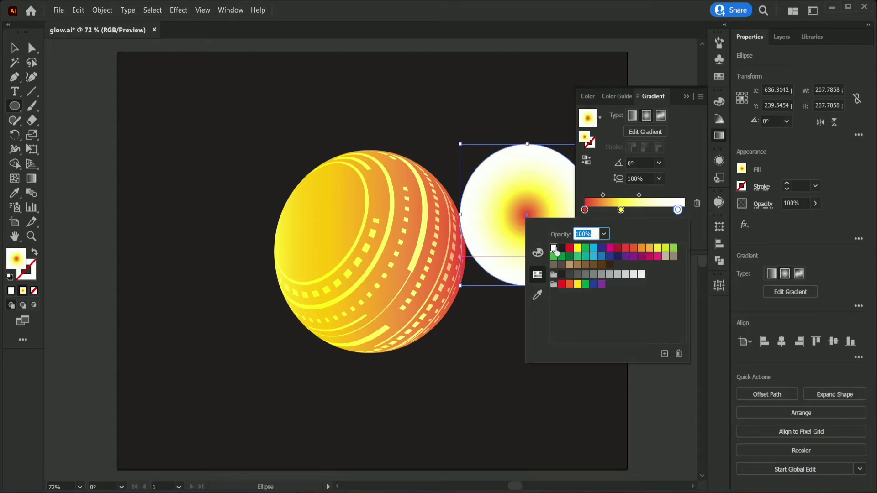
{"action": "left_click", "coordinate": [662, 399]}
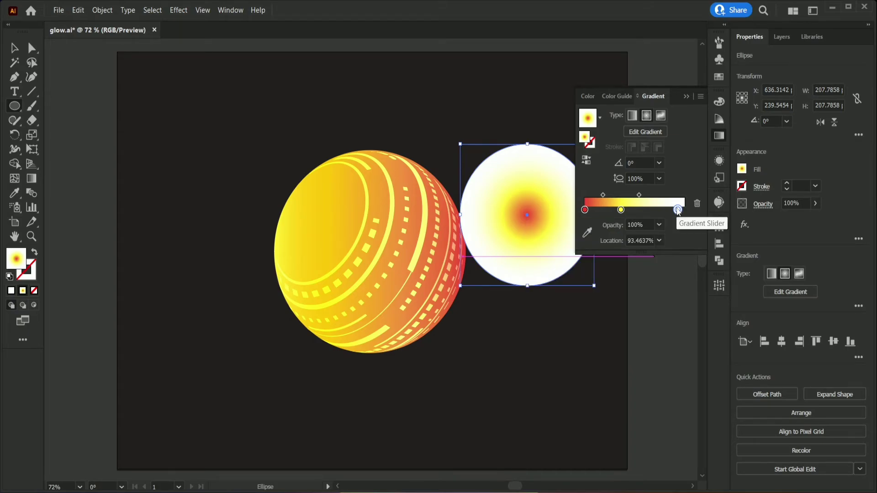
Set the white stop's opacity to 0% and move it to the outer end of the gradient
{"action": "left_click", "coordinate": [659, 225]}
{"action": "left_click", "coordinate": [676, 240]}
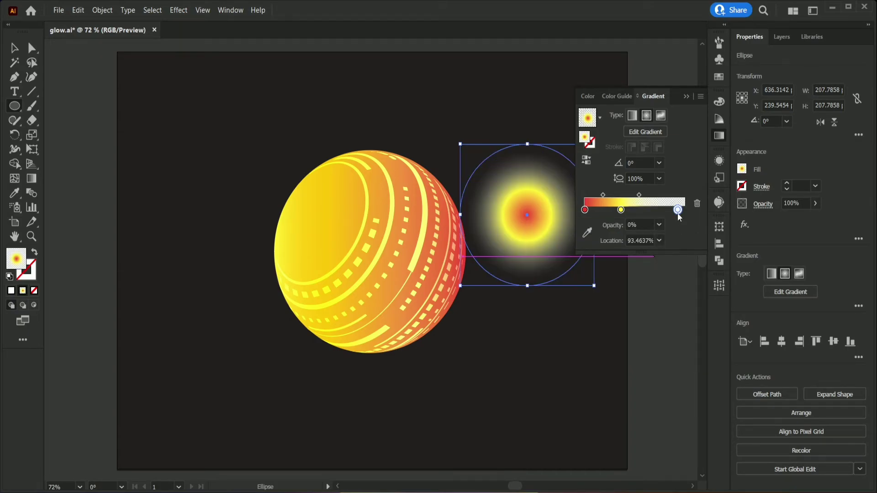
{"action": "left_click_drag", "start_coordinate": [677, 210], "coordinate": [683, 210]}
Move the yellow gradient stop to about 56.6% and set its opacity to 70%
{"action": "left_click_drag", "start_coordinate": [624, 211], "coordinate": [640, 212]}
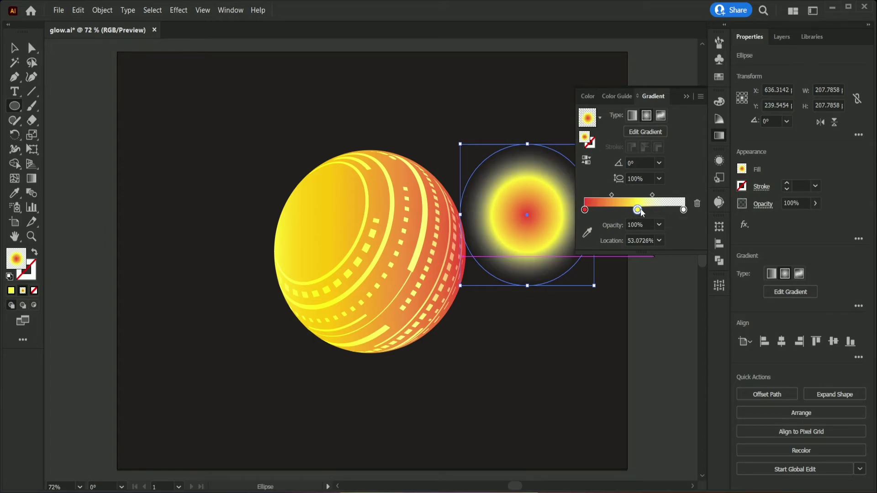
{"action": "left_click", "coordinate": [642, 210]}
{"action": "left_click_drag", "start_coordinate": [644, 210], "coordinate": [672, 237]}
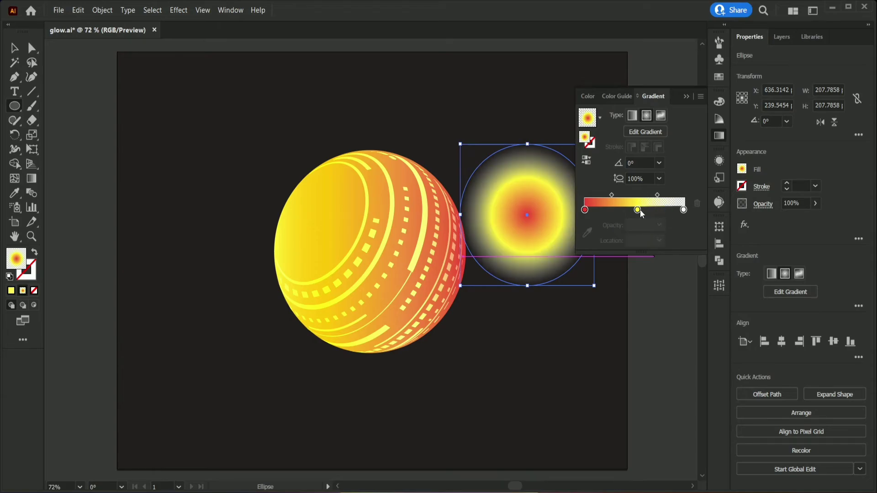
{"action": "left_click_drag", "start_coordinate": [640, 210], "coordinate": [641, 210]}
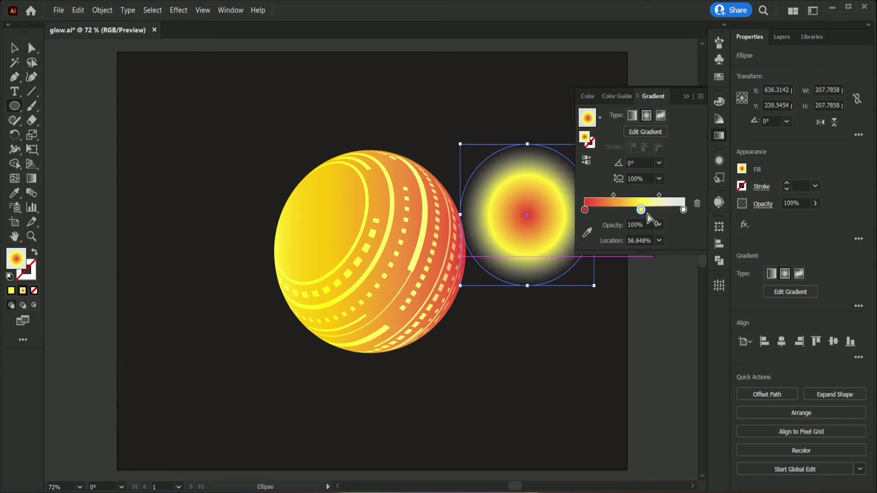
{"action": "left_click", "coordinate": [658, 224]}
{"action": "left_click", "coordinate": [681, 315]}
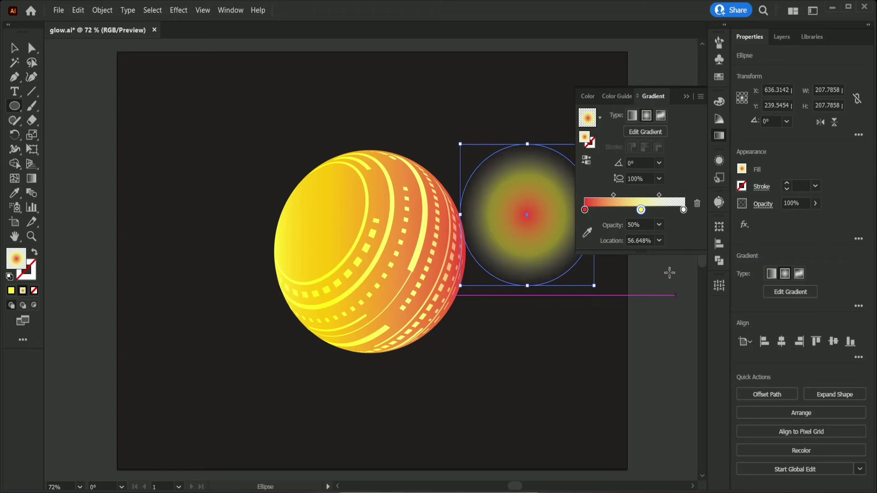
{"action": "left_click", "coordinate": [659, 226]}
{"action": "left_click", "coordinate": [678, 330]}
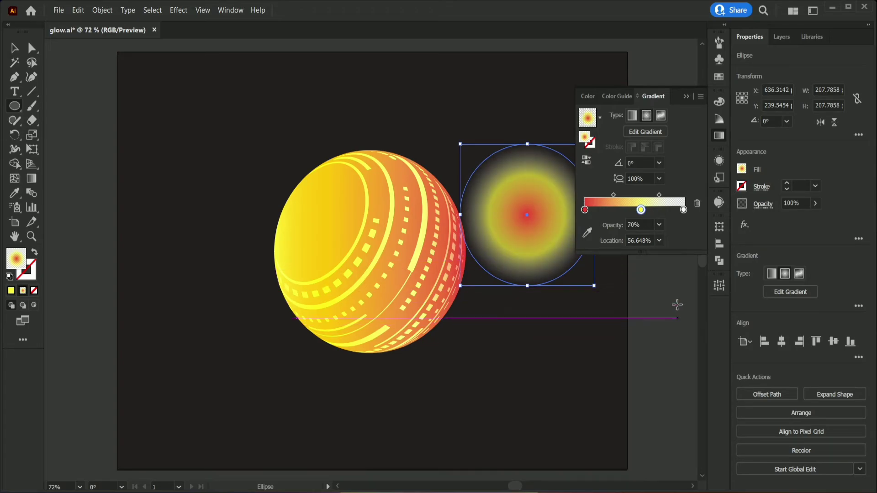
Remove the yellow stop from the circle's gradient and set the red-to-white midpoint to about 56.3%
{"action": "left_click_drag", "start_coordinate": [659, 196], "coordinate": [695, 202]}
{"action": "mouse_move", "coordinate": [640, 210]}
{"action": "left_mouse_down"}
{"action": "mouse_move", "coordinate": [617, 216]}
{"action": "mouse_move", "coordinate": [609, 193]}
{"action": "mouse_move", "coordinate": [628, 205]}
{"action": "left_mouse_up"}
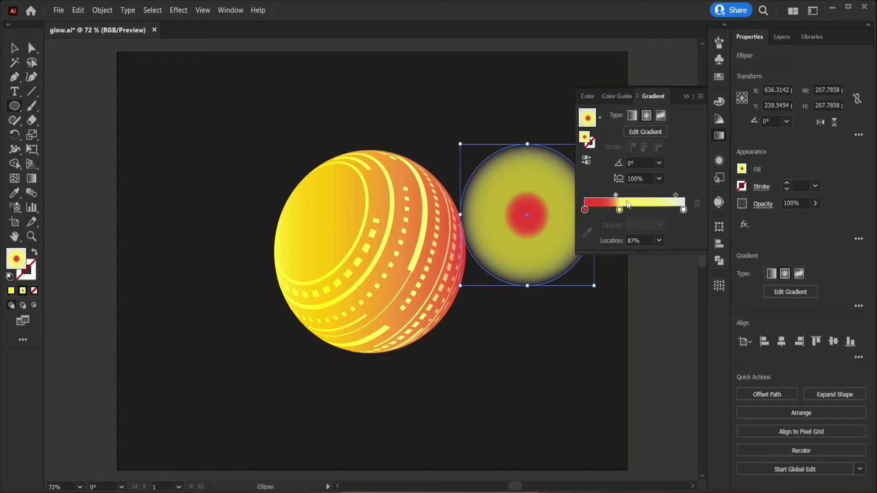
{"action": "key", "text": "Delete"}
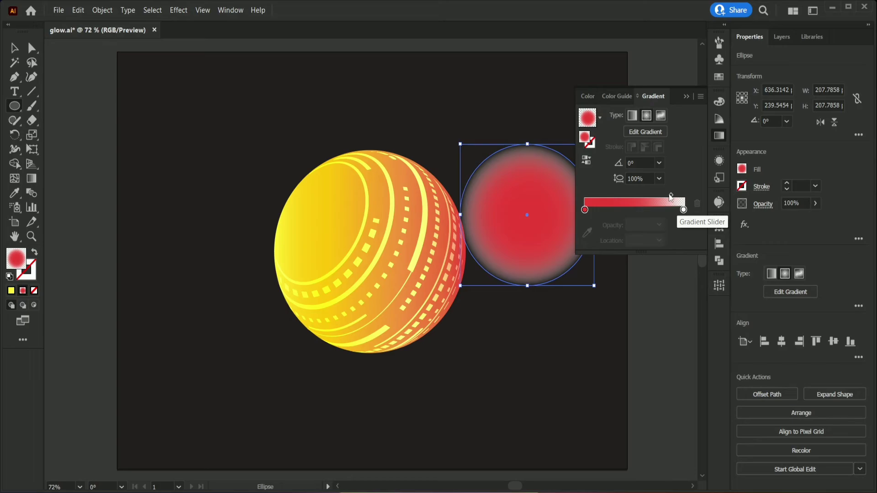
{"action": "left_click_drag", "start_coordinate": [670, 197], "coordinate": [641, 207]}
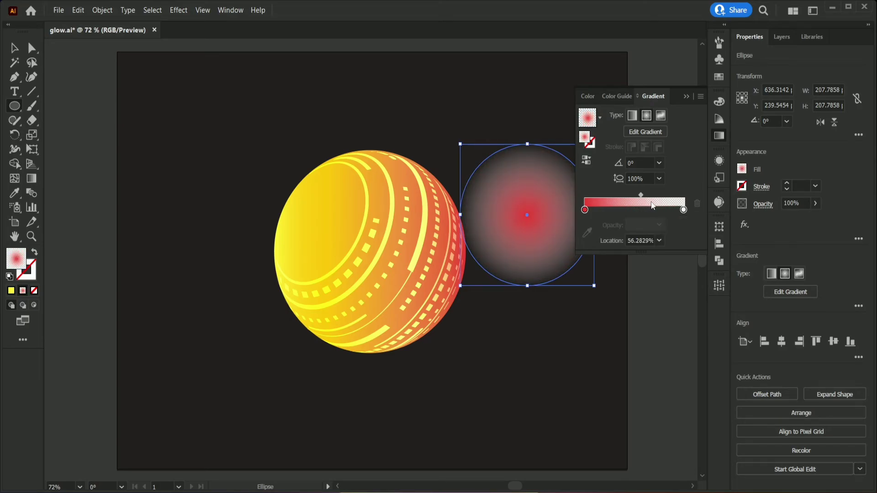
{"action": "left_click", "coordinate": [685, 97]}
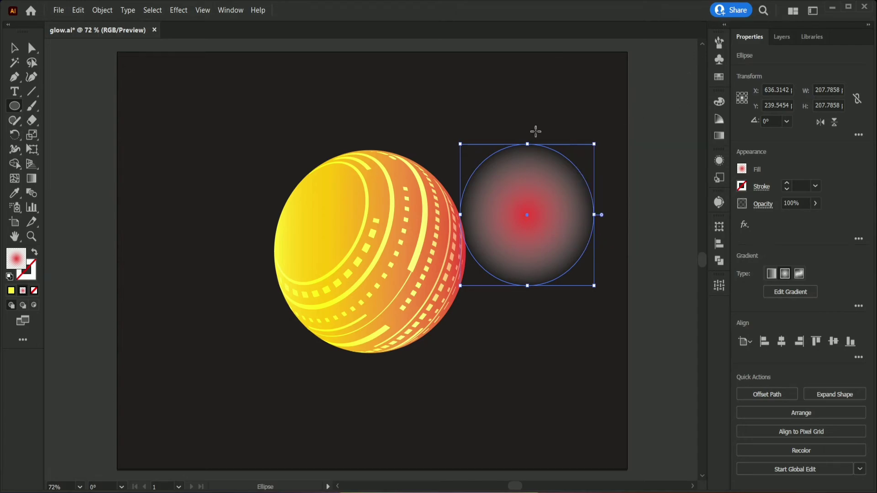
Reshape the gradient circle into a flat ellipse about 385 × 97 pt and place it beneath the sphere's base
{"action": "left_click_drag", "start_coordinate": [528, 144], "coordinate": [528, 219]}
{"action": "left_click_drag", "start_coordinate": [527, 254], "coordinate": [379, 353]}
{"action": "left_click_drag", "start_coordinate": [446, 351], "coordinate": [383, 350]}
{"action": "left_click", "coordinate": [528, 274]}
{"action": "left_click", "coordinate": [462, 272]}
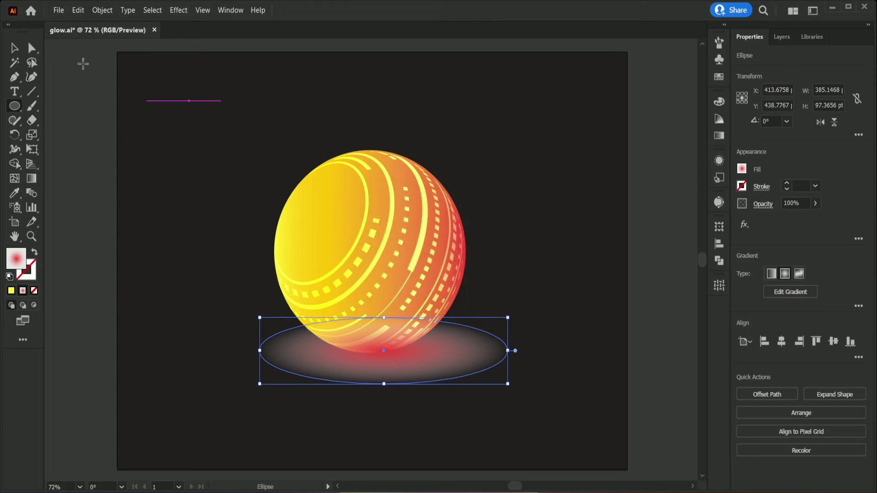
{"action": "left_click", "coordinate": [14, 48]}
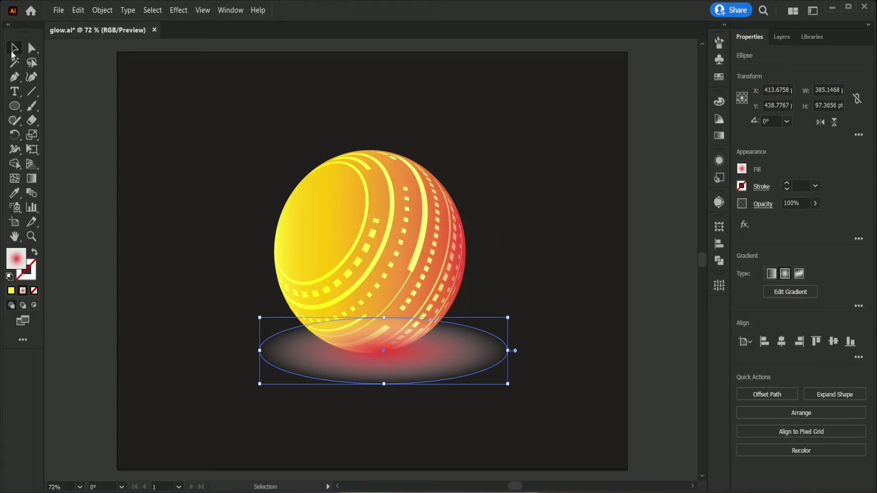
{"action": "left_click_drag", "start_coordinate": [402, 352], "coordinate": [395, 350]}
Send the glow ellipse backward repeatedly until it sits behind the sphere and its line pattern
{"action": "right_click", "coordinate": [395, 351]}
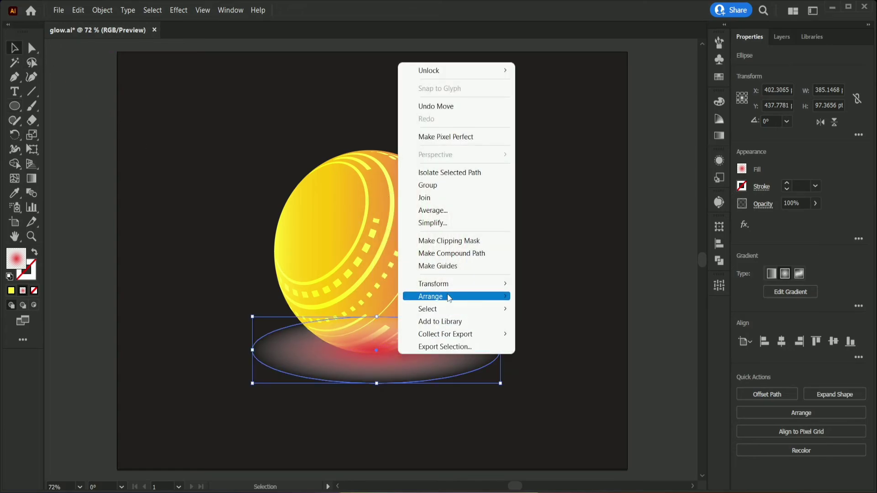
{"action": "mouse_move", "coordinate": [447, 297]}
{"action": "left_click", "coordinate": [589, 319]}
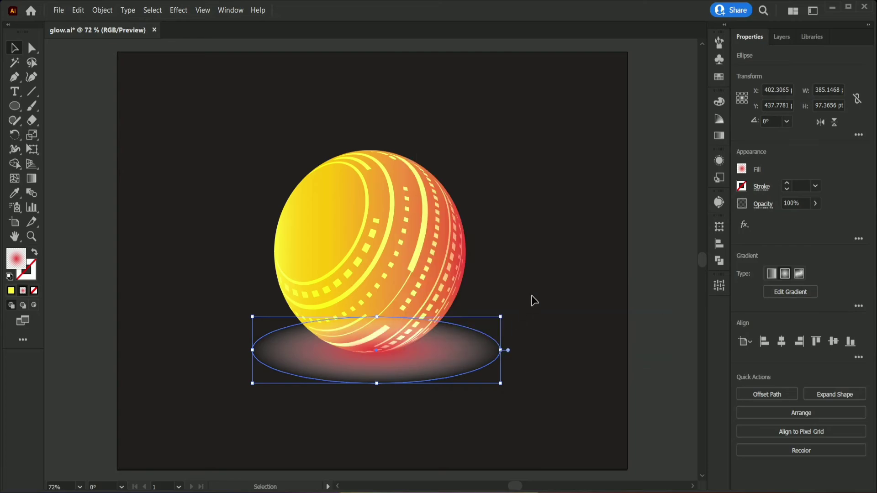
{"action": "left_click", "coordinate": [484, 328]}
{"action": "right_click", "coordinate": [440, 346]}
{"action": "left_click", "coordinate": [427, 352]}
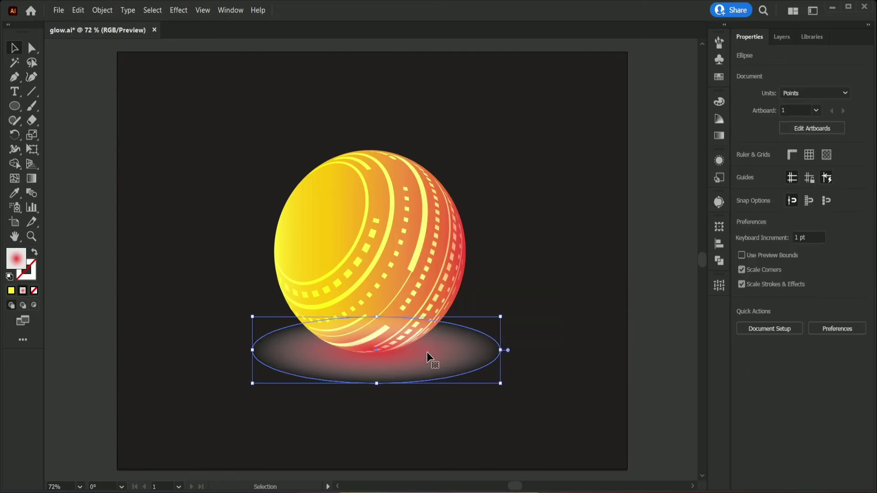
{"action": "right_click", "coordinate": [426, 352]}
{"action": "mouse_move", "coordinate": [457, 294]}
{"action": "left_click", "coordinate": [566, 321]}
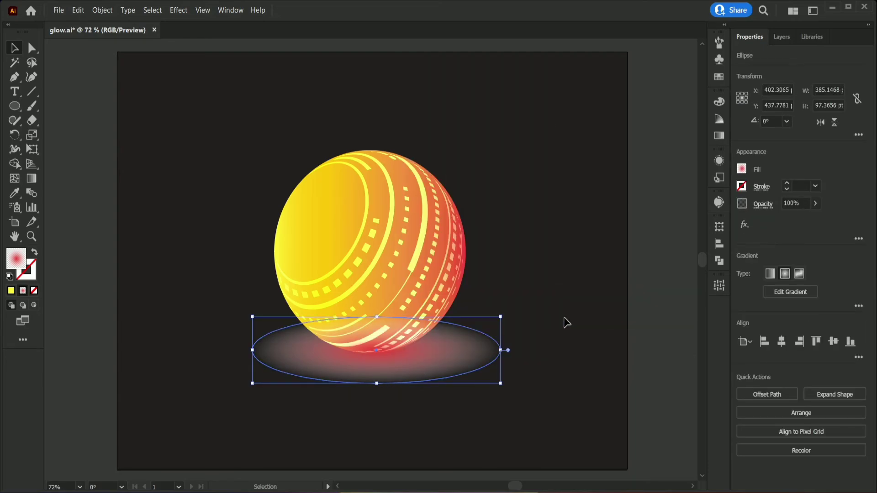
{"action": "right_click", "coordinate": [443, 349]}
{"action": "left_click", "coordinate": [583, 318]}
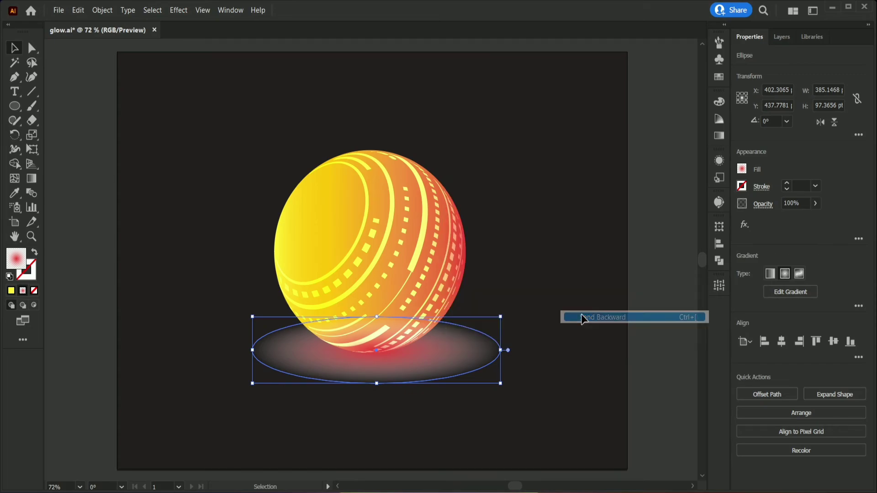
{"action": "left_click", "coordinate": [548, 311]}
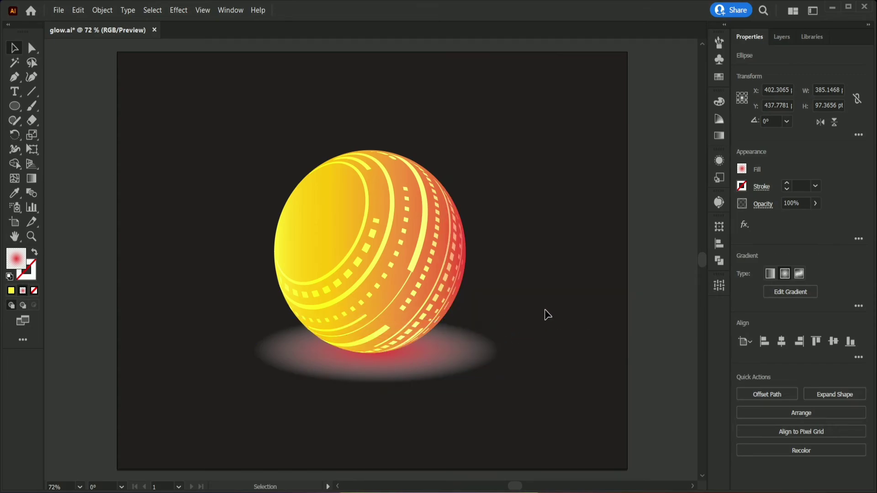
Move the glow ellipse slightly left and down to about X 390.2 pt, Y 440.4 pt
{"action": "left_click", "coordinate": [436, 363]}
{"action": "left_click", "coordinate": [552, 216]}
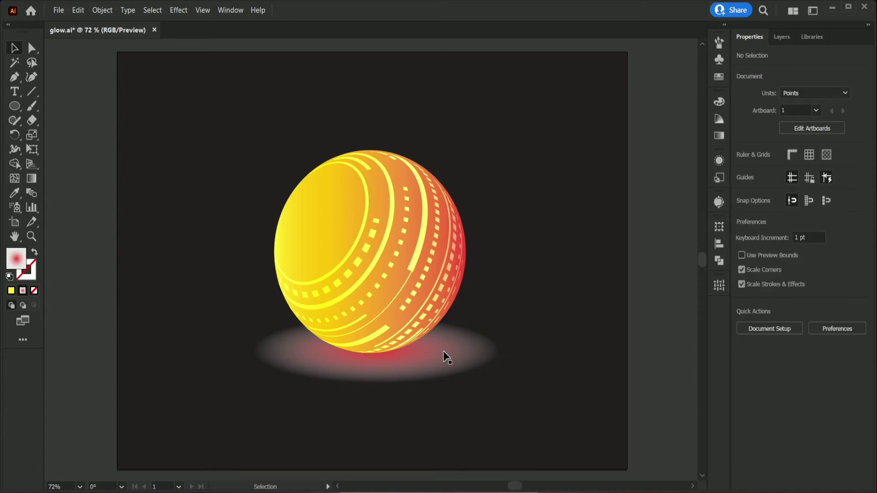
{"action": "left_click_drag", "start_coordinate": [437, 360], "coordinate": [454, 361]}
Apply a Gaussian Blur with a 44.84-pixel radius to the glow ellipse
{"action": "left_click", "coordinate": [178, 10]}
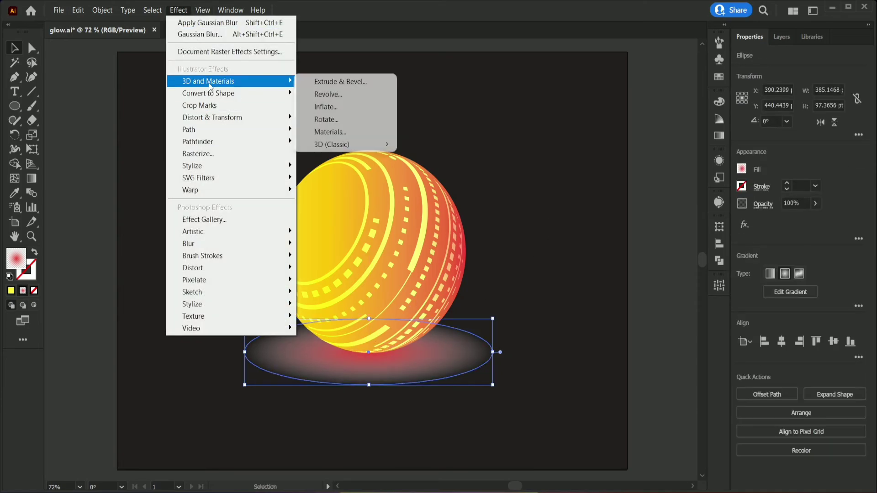
{"action": "mouse_move", "coordinate": [273, 244]}
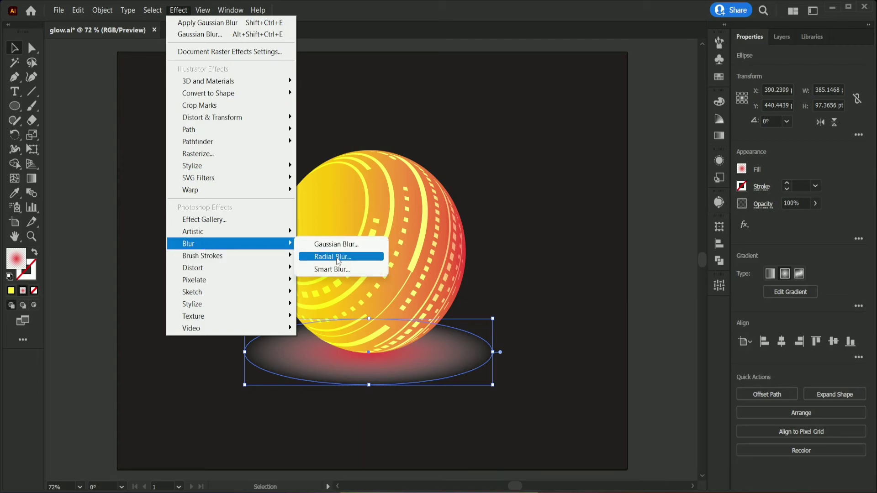
{"action": "left_click", "coordinate": [337, 245]}
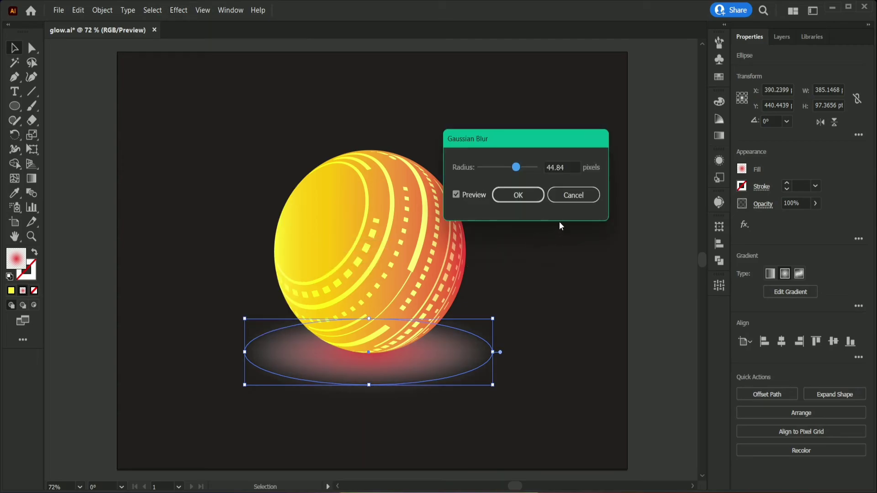
{"action": "left_click", "coordinate": [525, 195]}
{"action": "left_click", "coordinate": [559, 280]}
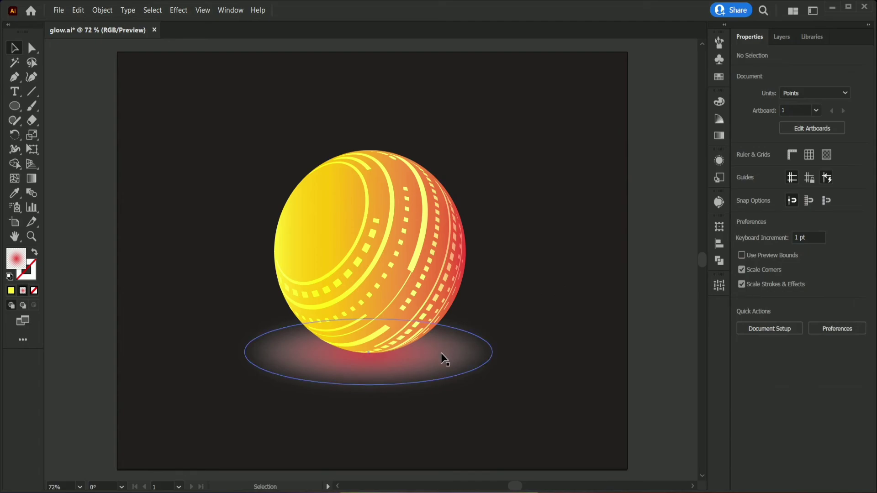
Move the sphere, line pattern and glow to the artboard's left side, and place a copy of all three at the upper right
{"action": "left_click_drag", "start_coordinate": [268, 160], "coordinate": [283, 363]}
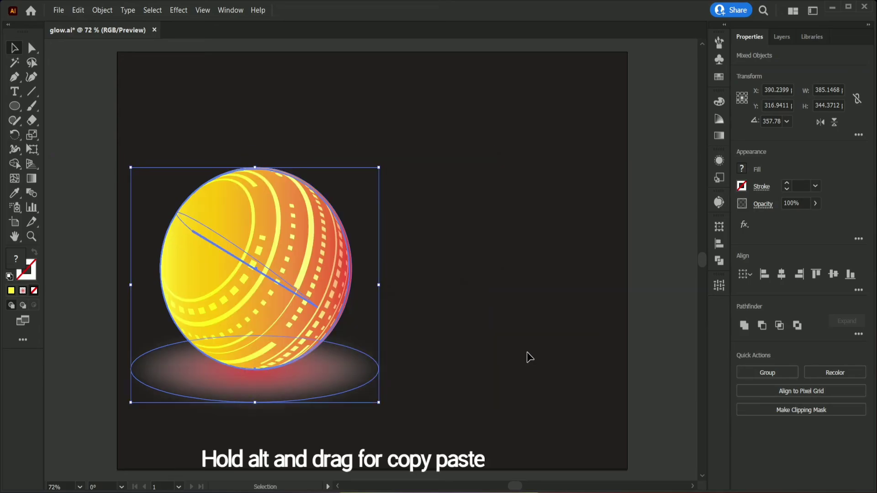
{"action": "left_click", "coordinate": [525, 356]}
{"action": "left_click_drag", "start_coordinate": [151, 167], "coordinate": [346, 425]}
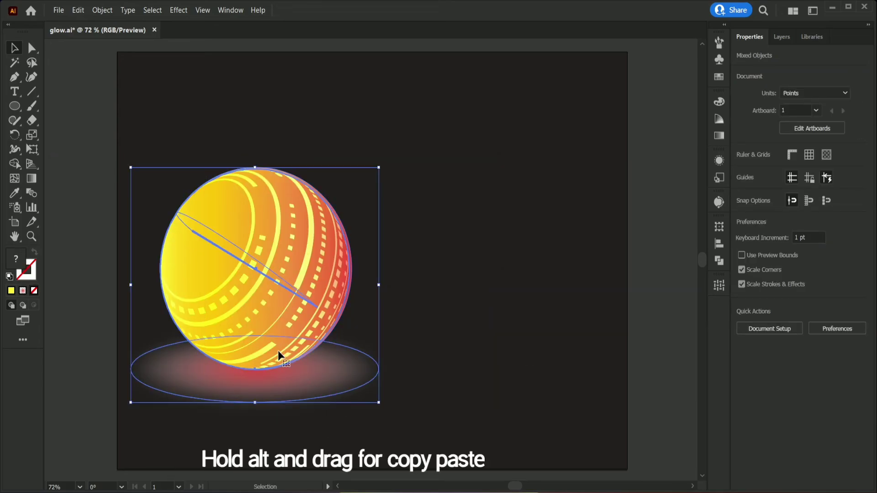
{"action": "left_click_drag", "start_coordinate": [277, 350], "coordinate": [509, 298]}
{"action": "left_click", "coordinate": [537, 410]}
Flip the copied sphere's gradient ellipse horizontally
{"action": "left_click", "coordinate": [503, 269]}
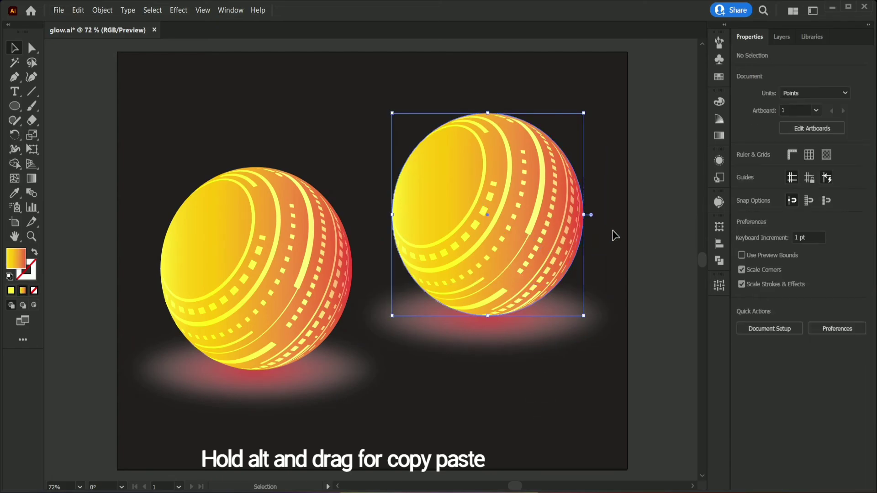
{"action": "left_click", "coordinate": [820, 123]}
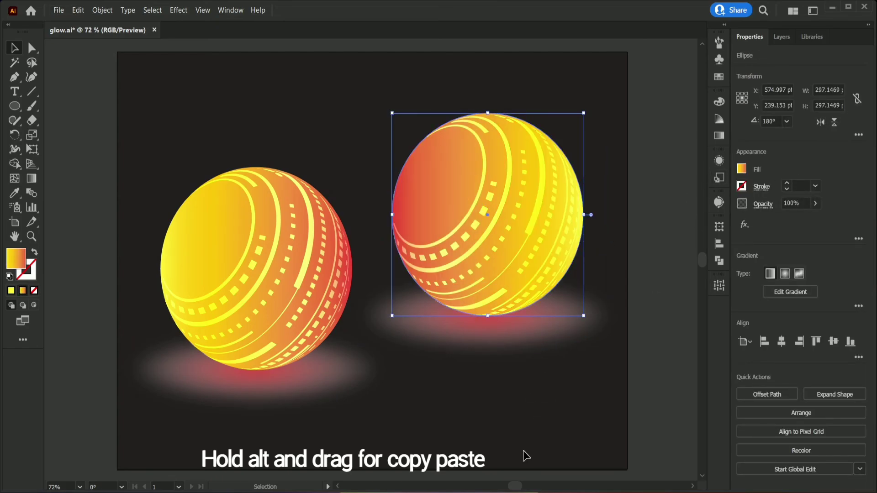
{"action": "left_click", "coordinate": [497, 366]}
Flip the copied sphere's line pattern horizontally and nudge it right to about X 575.7 pt so it fits the sphere
{"action": "left_click", "coordinate": [459, 236]}
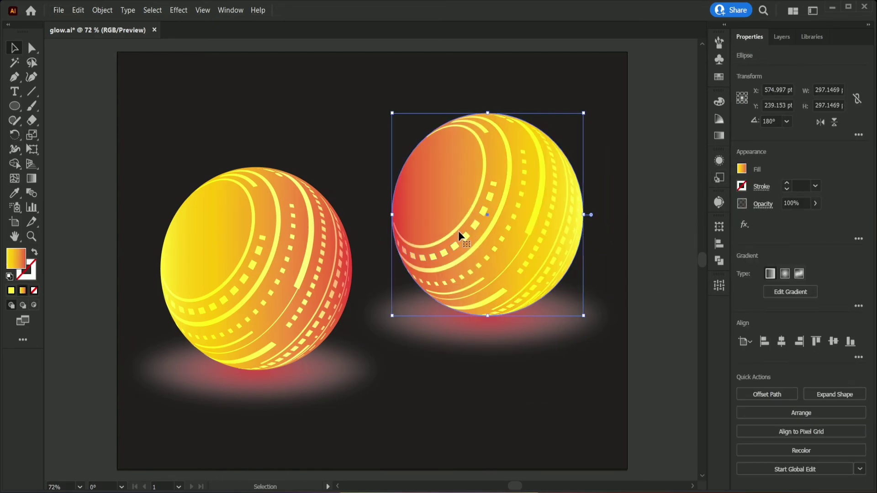
{"action": "left_click", "coordinate": [482, 240]}
{"action": "left_click", "coordinate": [820, 122]}
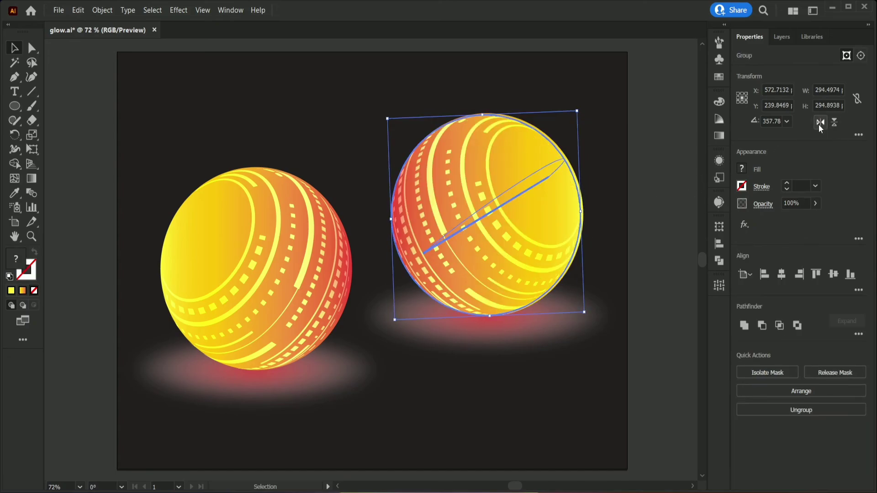
{"action": "left_click", "coordinate": [558, 421]}
{"action": "left_click", "coordinate": [496, 266]}
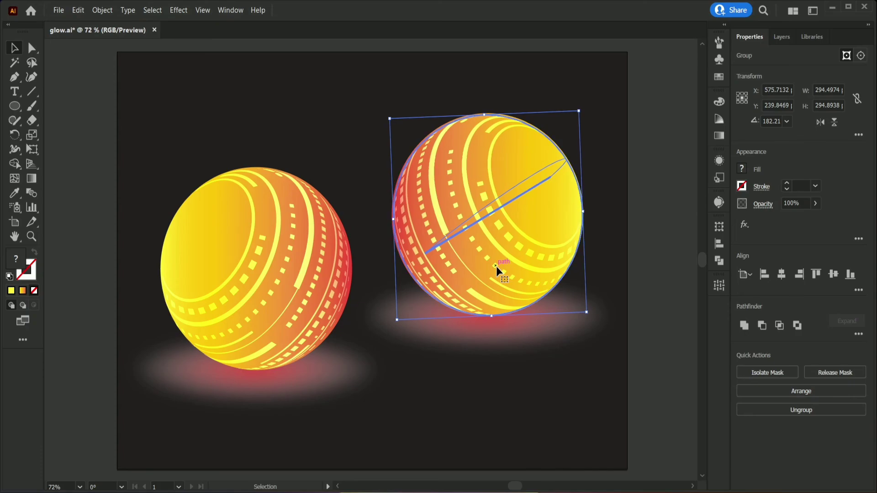
{"action": "left_click", "coordinate": [531, 376]}
Reduce the copied sphere's linear gradient to two stops, red at the start and yellow at about 98.32%
{"action": "left_click", "coordinate": [538, 190]}
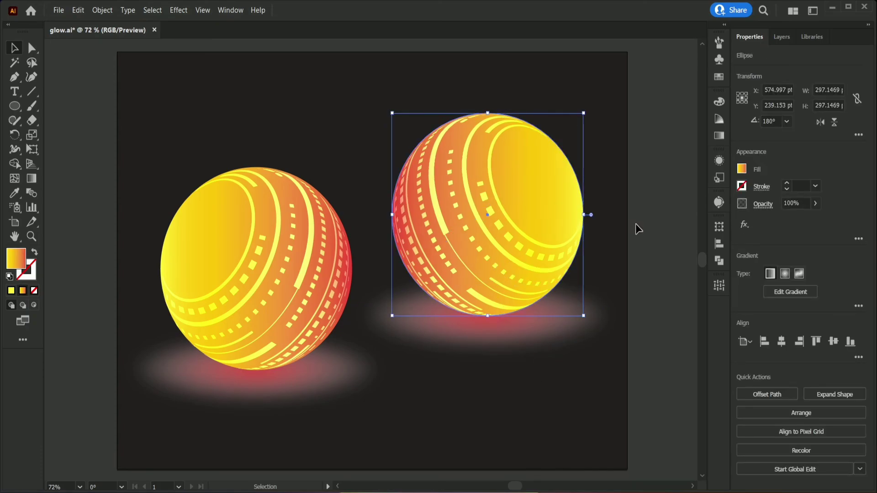
{"action": "left_click", "coordinate": [742, 169]}
{"action": "left_click", "coordinate": [718, 136]}
{"action": "left_click", "coordinate": [718, 136]}
{"action": "left_click_drag", "start_coordinate": [612, 210], "coordinate": [614, 256]}
{"action": "left_click_drag", "start_coordinate": [651, 210], "coordinate": [662, 276]}
{"action": "left_click_drag", "start_coordinate": [673, 209], "coordinate": [675, 242]}
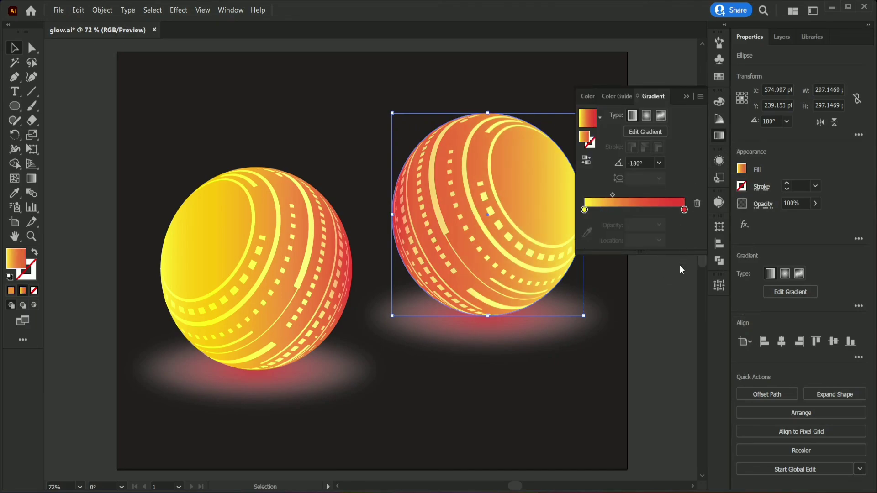
{"action": "mouse_move", "coordinate": [585, 210]}
{"action": "left_mouse_down"}
{"action": "mouse_move", "coordinate": [646, 209]}
{"action": "mouse_move", "coordinate": [584, 210]}
{"action": "left_mouse_up"}
{"action": "left_click_drag", "start_coordinate": [649, 209], "coordinate": [682, 209]}
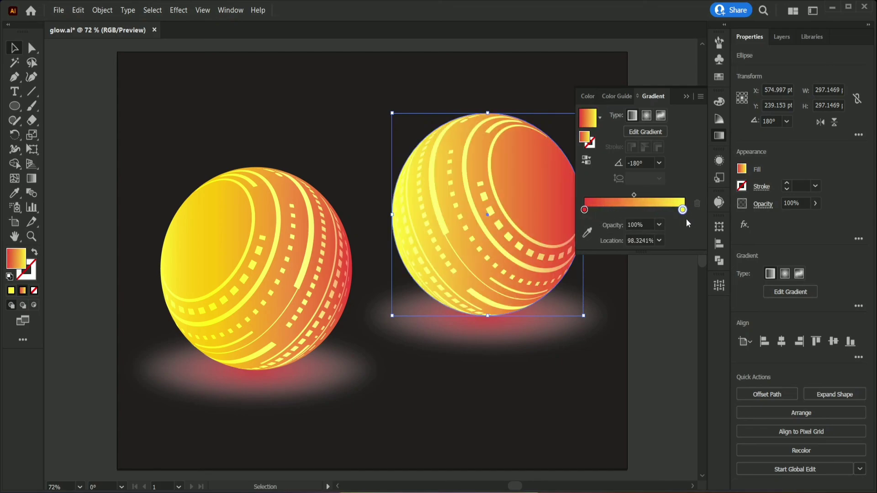
Recolor the copied sphere's gradient by changing the red stop to dark blue and the yellow stop to cyan
{"action": "double_click", "coordinate": [585, 210]}
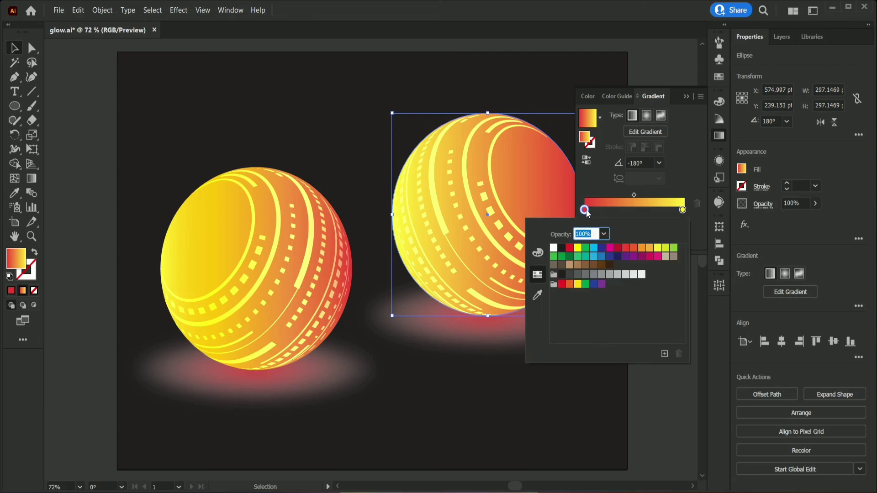
{"action": "left_click", "coordinate": [603, 254]}
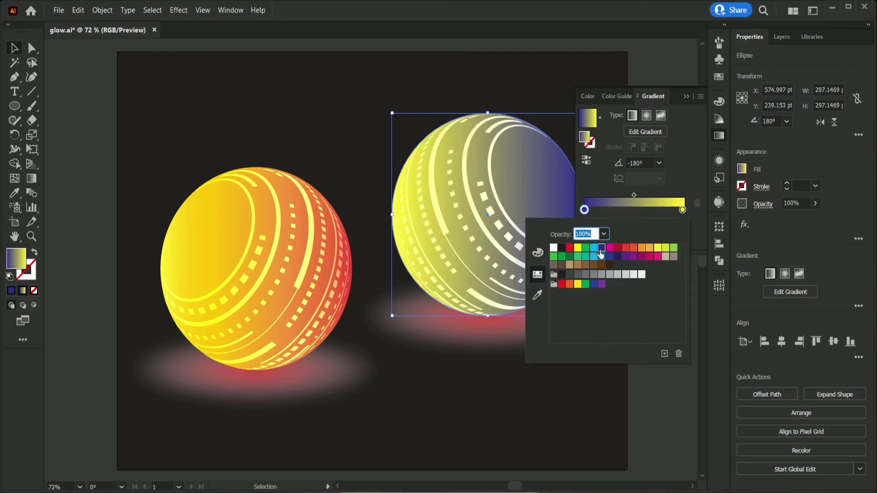
{"action": "double_click", "coordinate": [682, 210]}
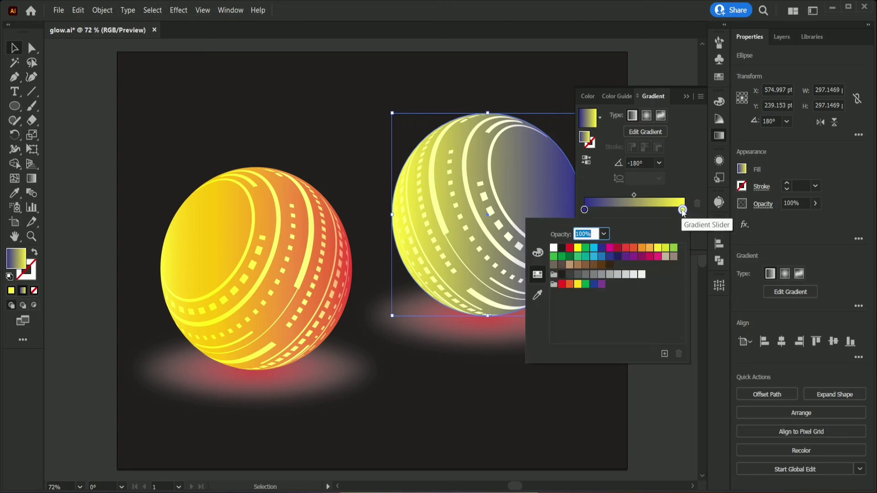
{"action": "left_click", "coordinate": [593, 248]}
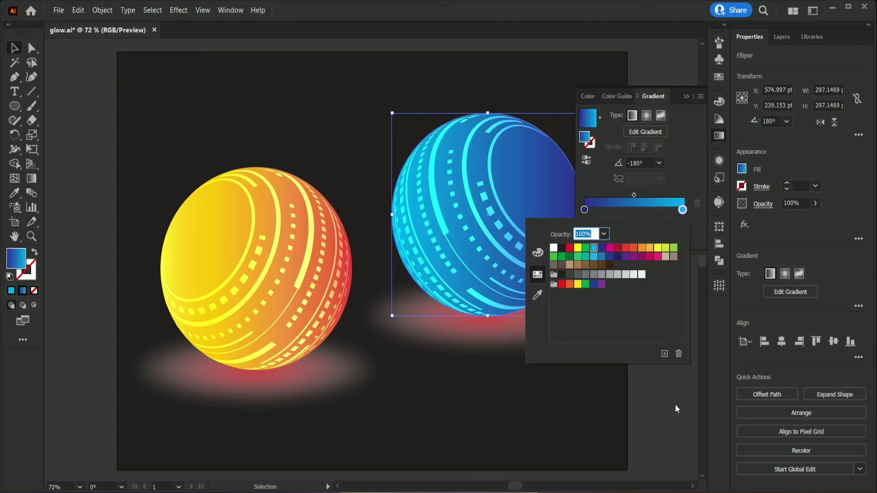
{"action": "left_click", "coordinate": [681, 425]}
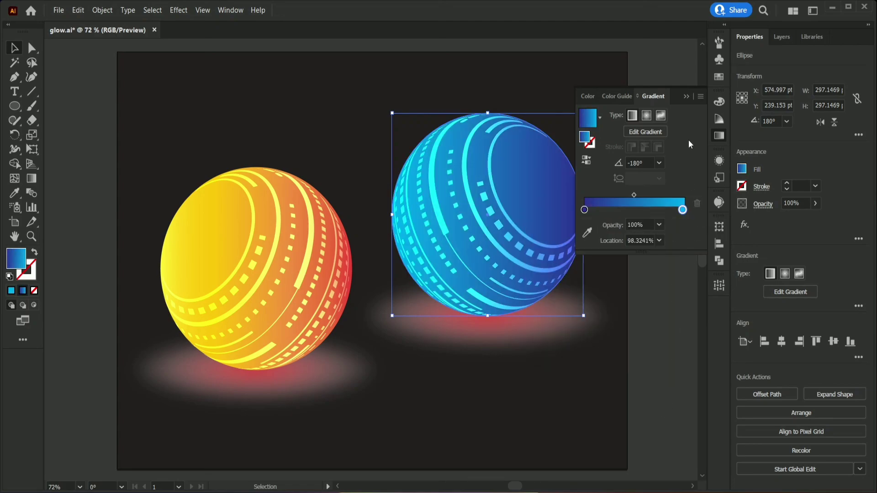
{"action": "left_click", "coordinate": [685, 97]}
{"action": "left_click", "coordinate": [667, 310]}
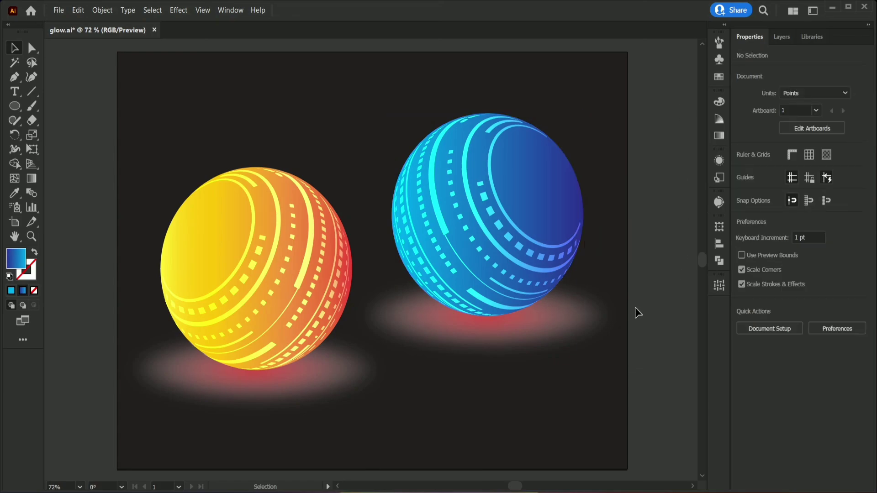
Change the red center stop of the glow beneath the blue sphere to cyan
{"action": "left_click", "coordinate": [517, 329]}
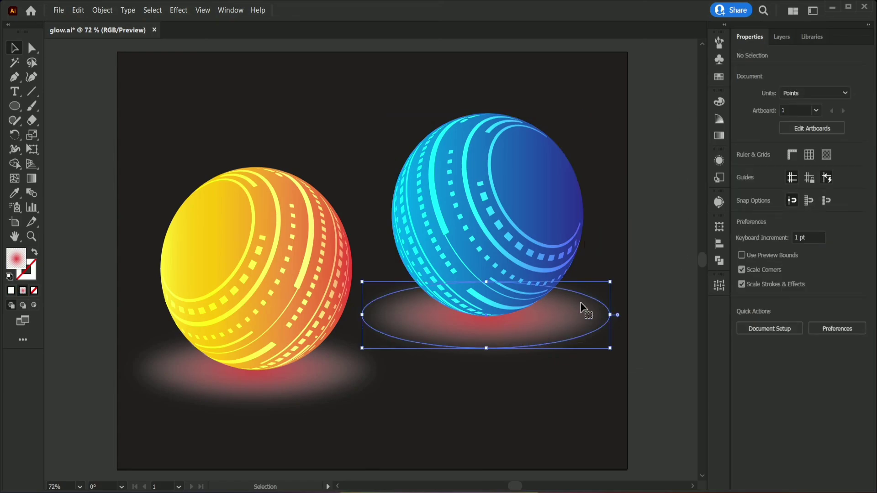
{"action": "left_click", "coordinate": [719, 137]}
{"action": "left_click", "coordinate": [584, 210]}
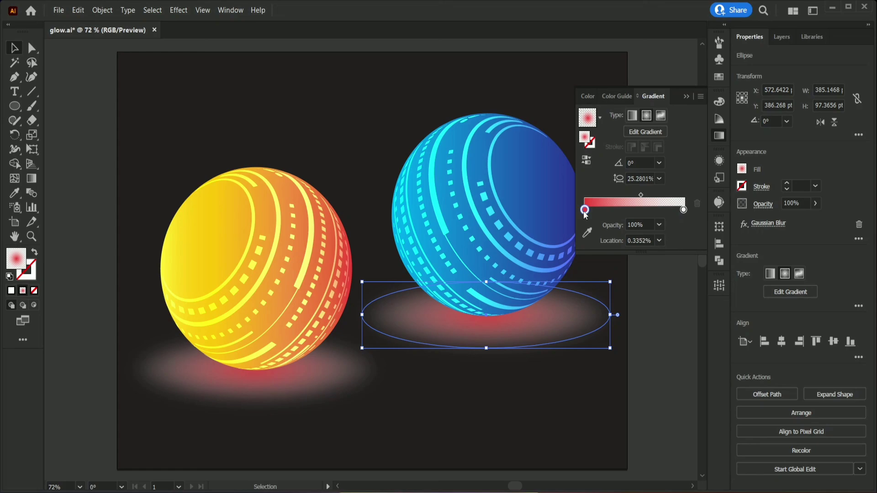
{"action": "double_click", "coordinate": [585, 210]}
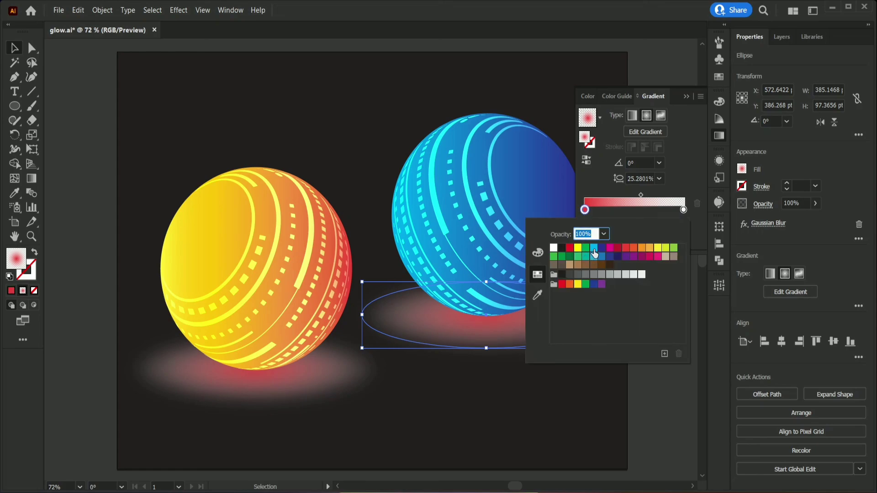
{"action": "left_click", "coordinate": [593, 249]}
{"action": "left_click", "coordinate": [665, 413]}
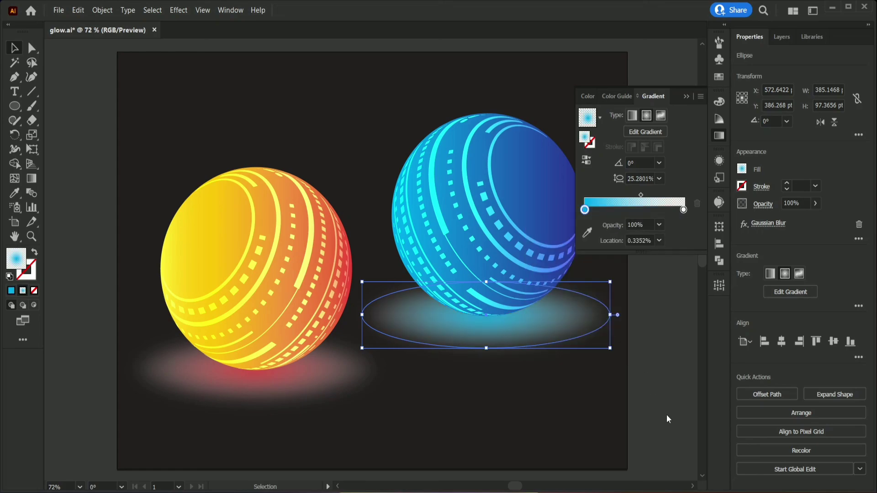
{"action": "left_click", "coordinate": [684, 95]}
{"action": "left_click", "coordinate": [664, 369]}
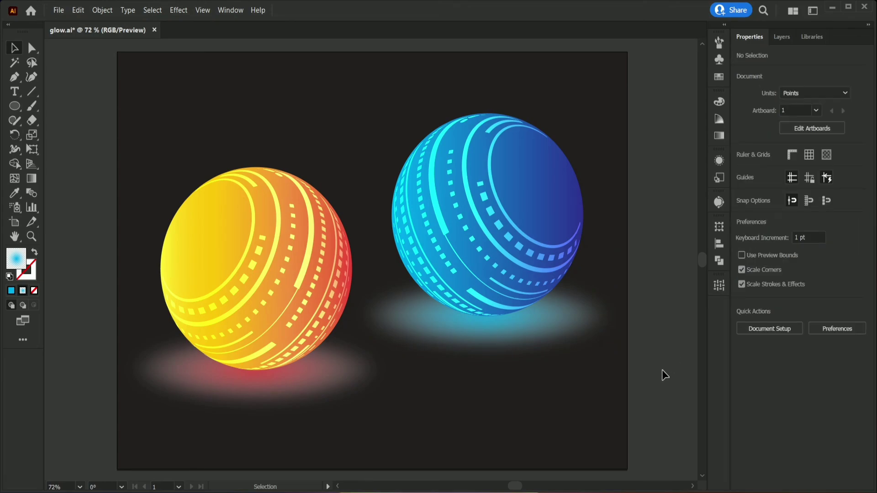